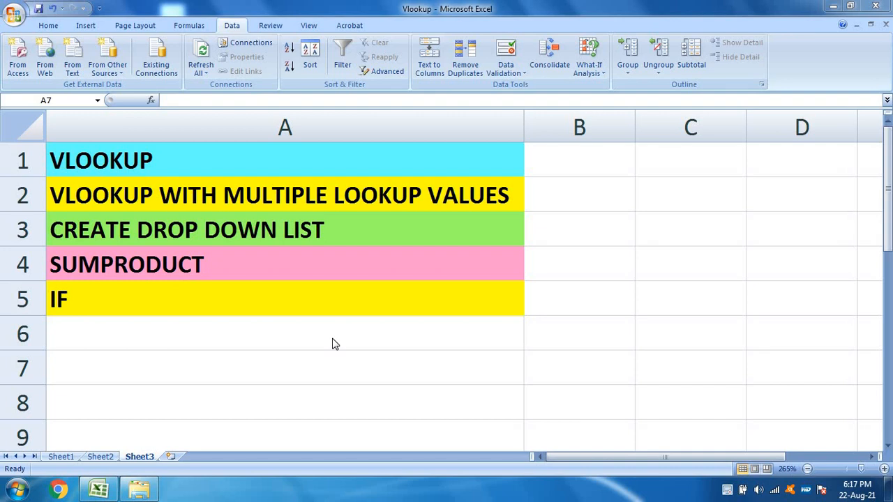
Step: Open Sheet1 and highlight the salary table's header row in row 6, from Employee ID through TDS
left_click(69, 458)
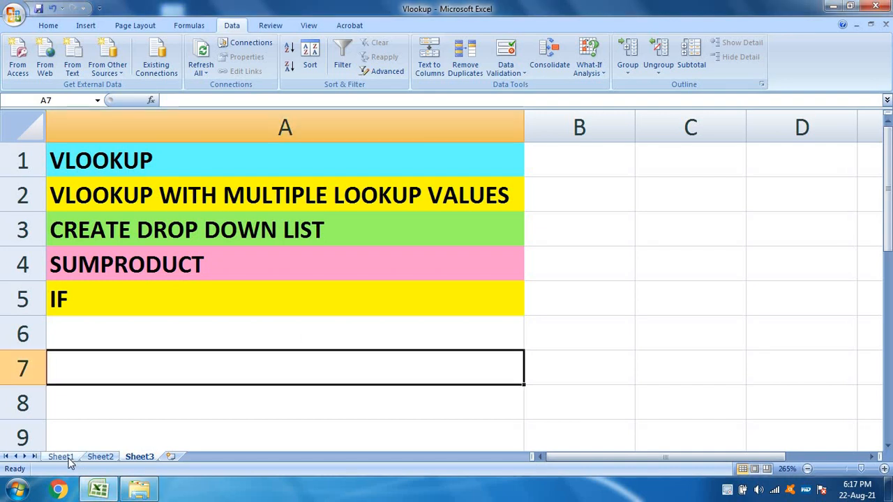
left_click(63, 457)
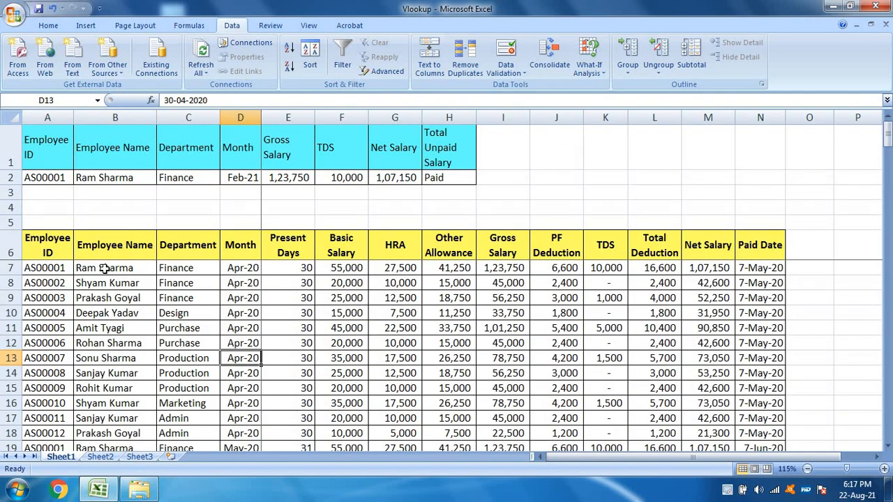
left_click(34, 257)
key("shift+Right")
key("shift+Right")
key("shift+Right")
key("shift+Right")
key("shift+Right")
key("shift+Right")
key("shift+Right")
key("shift+Right")
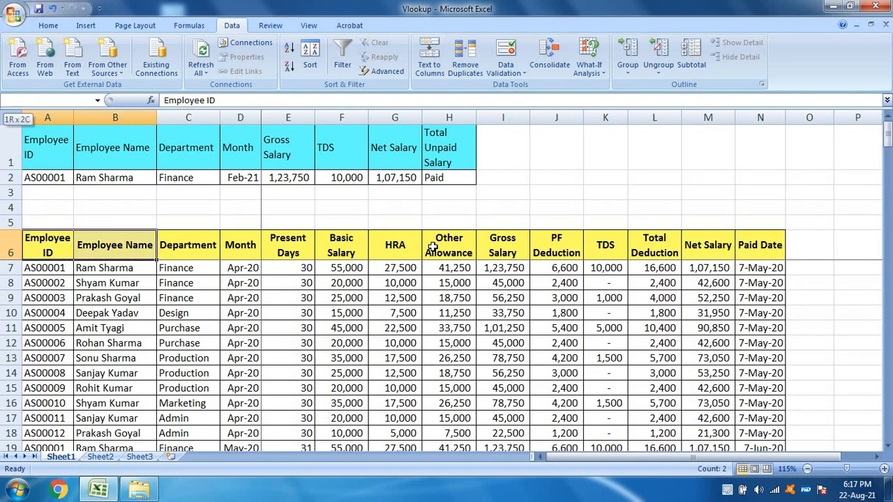
key("shift+Right")
key("shift+Right")
key("shift+Right")
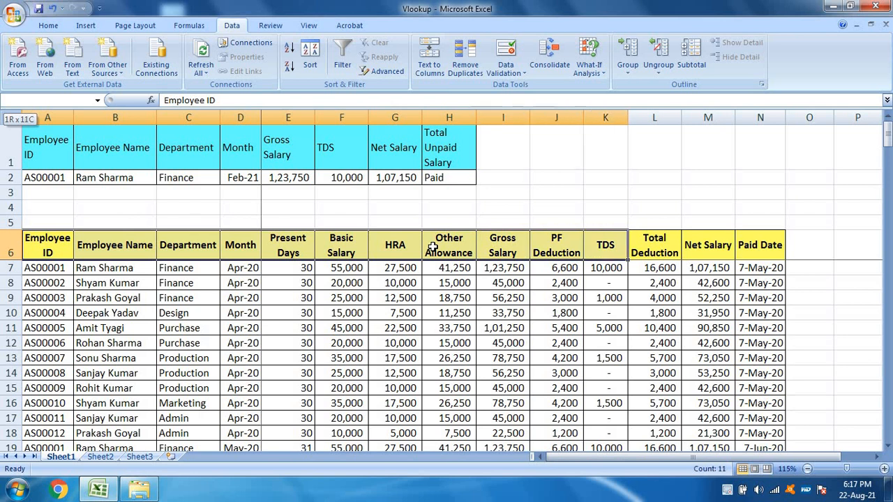
Step: Examine the salary table's column headings one at a time, from Employee ID through TDS
key("Left")
key("Right")
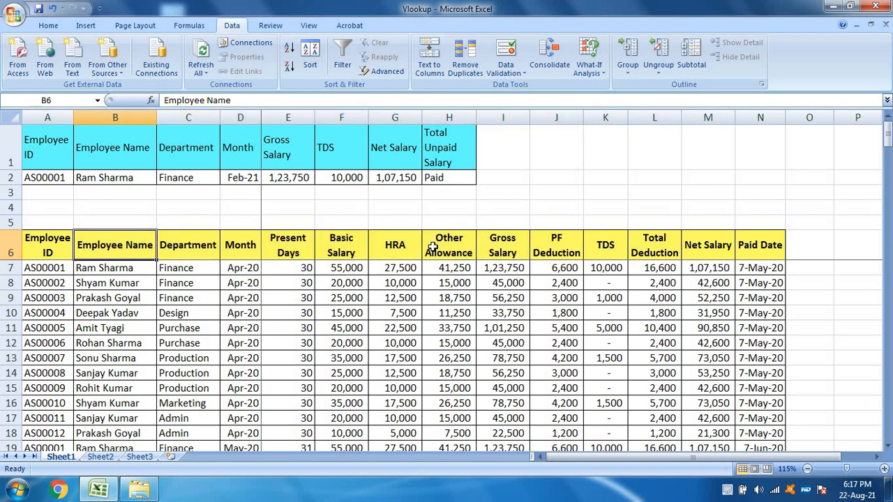
key("Left")
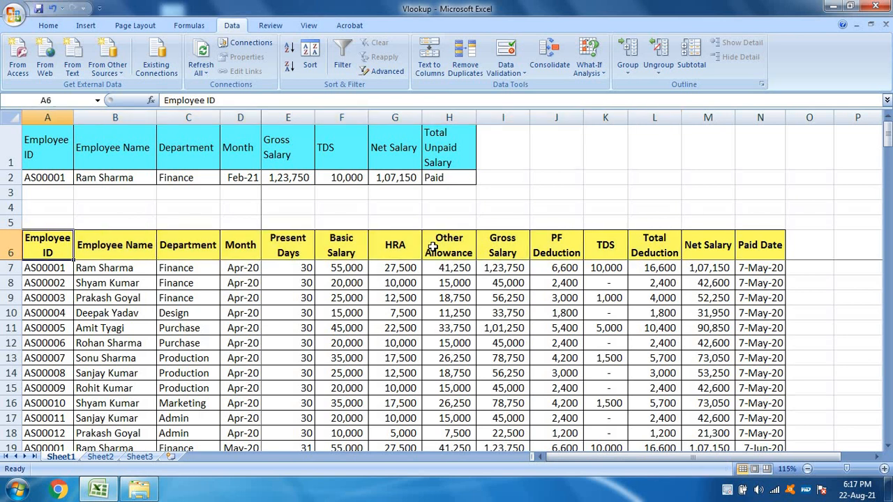
key("Right")
key("Right")
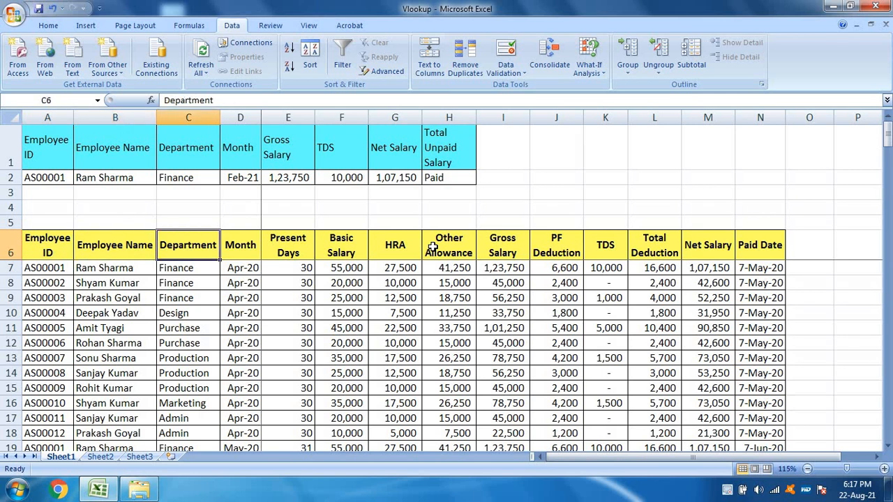
key("Right")
key("Right")
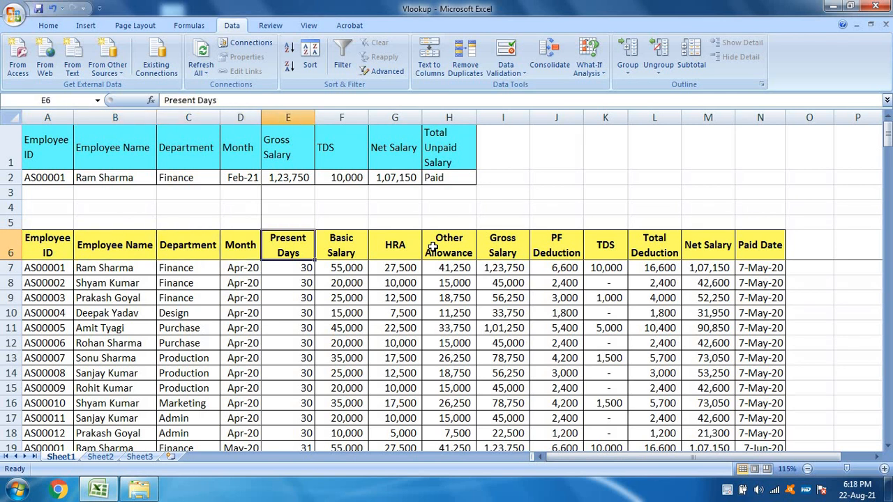
key("Right")
key("Right")
key("Right")
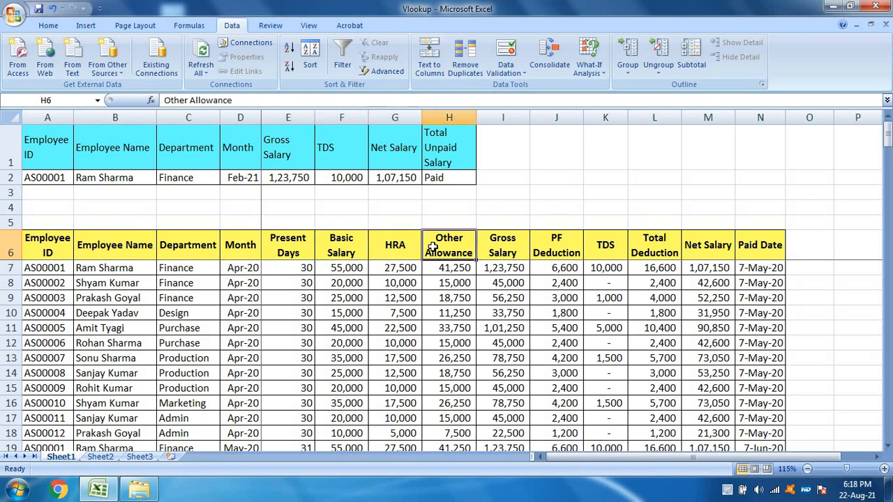
key("Right")
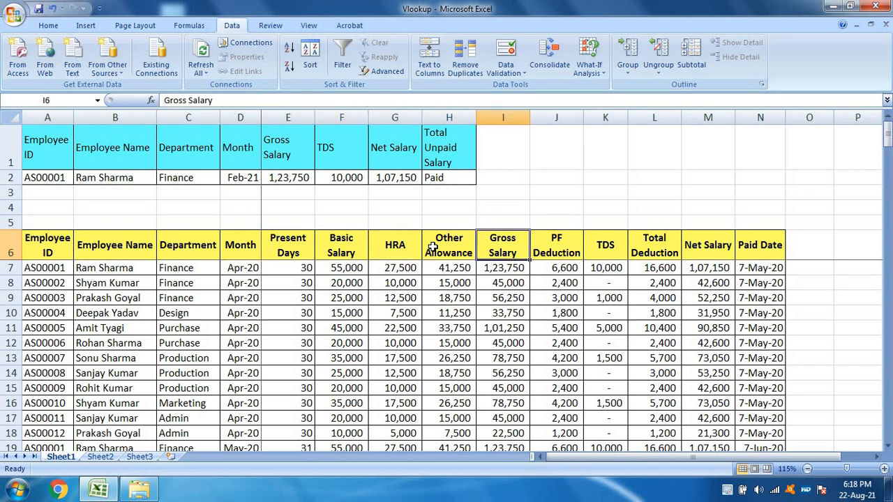
key("Right")
Step: Inspect the first record's deduction, Net Salary and Paid Date cells in row 7
key("Right")
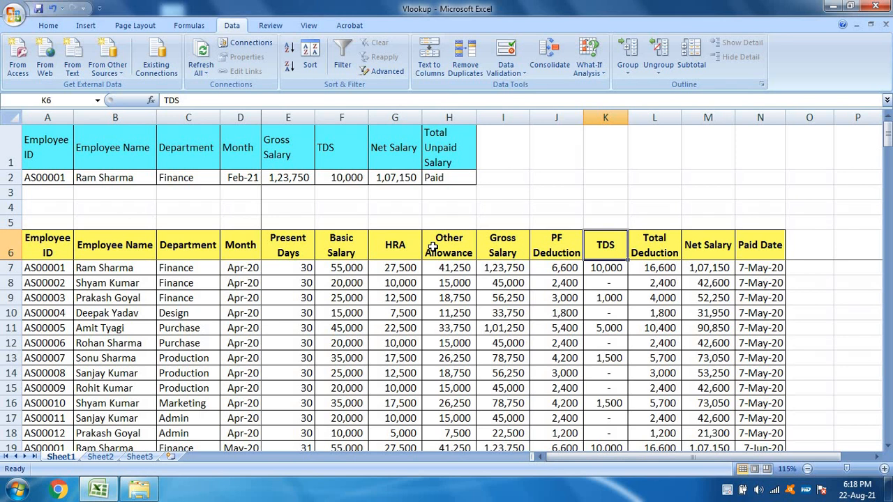
key("Left")
key("Down")
key("Right")
key("Right")
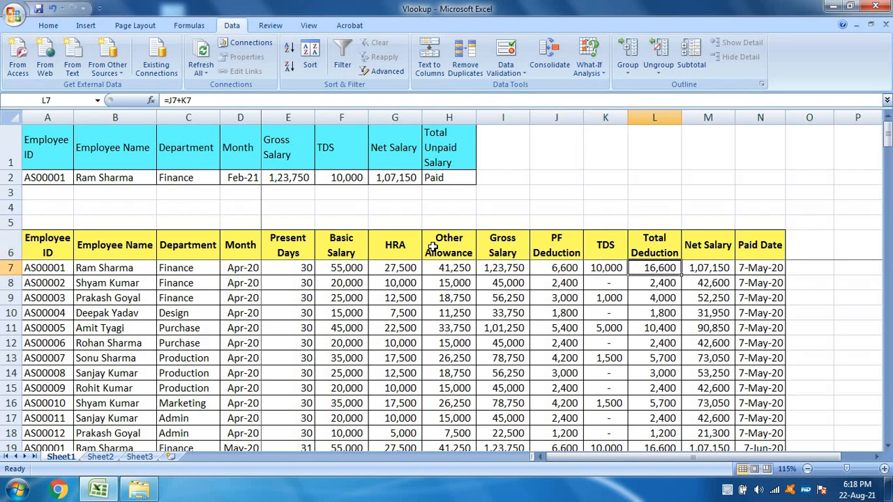
key("Right")
key("Right")
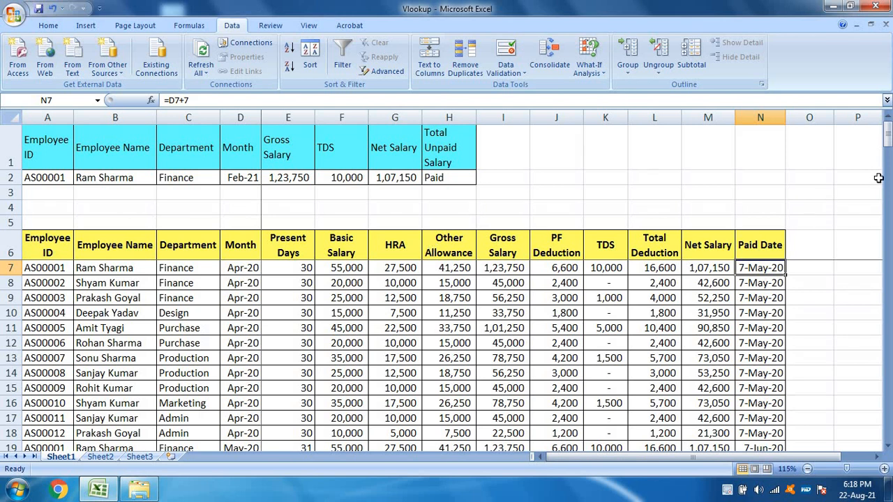
Step: Examine the Paid Date entries of the Mar-21 and Feb-21 records near the end of the salary table
left_click_drag(887, 134, 887, 418)
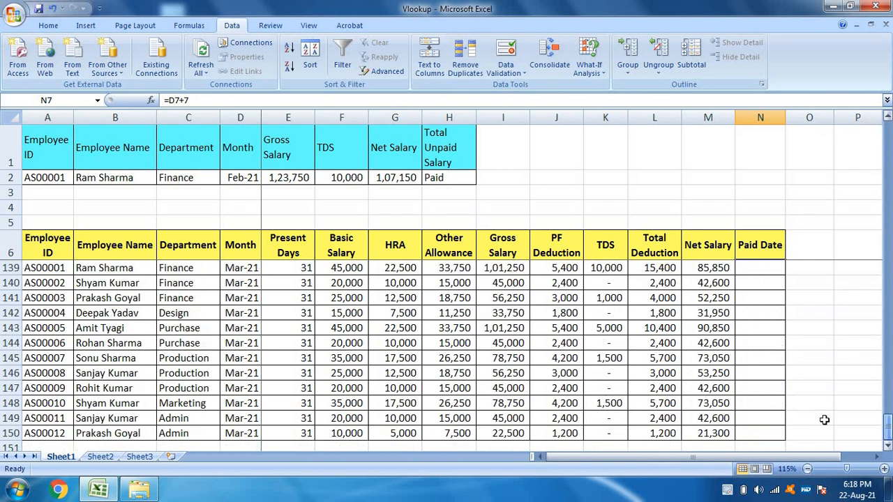
scroll(772, 361, "up", 2)
left_click_drag(758, 358, 757, 433)
scroll(767, 391, "up", 5)
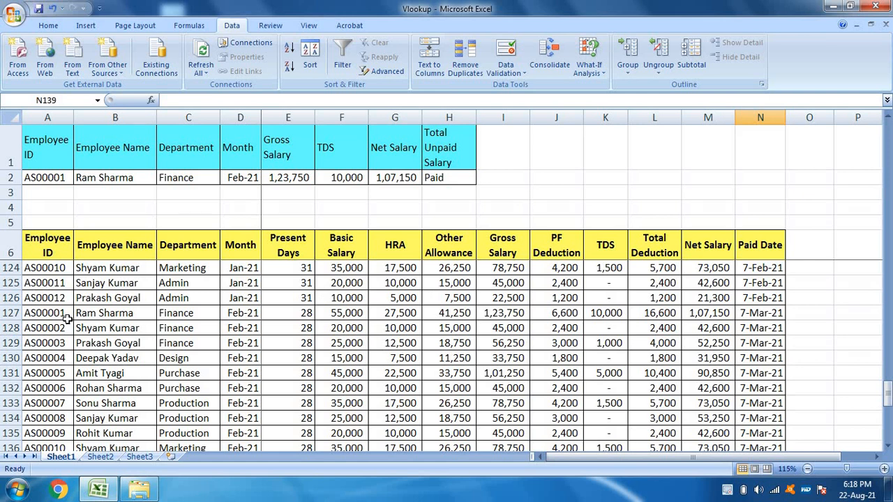
Step: Begin a VLOOKUP formula in B2 with the employee ID in A2 as the lookup value
left_click(62, 176)
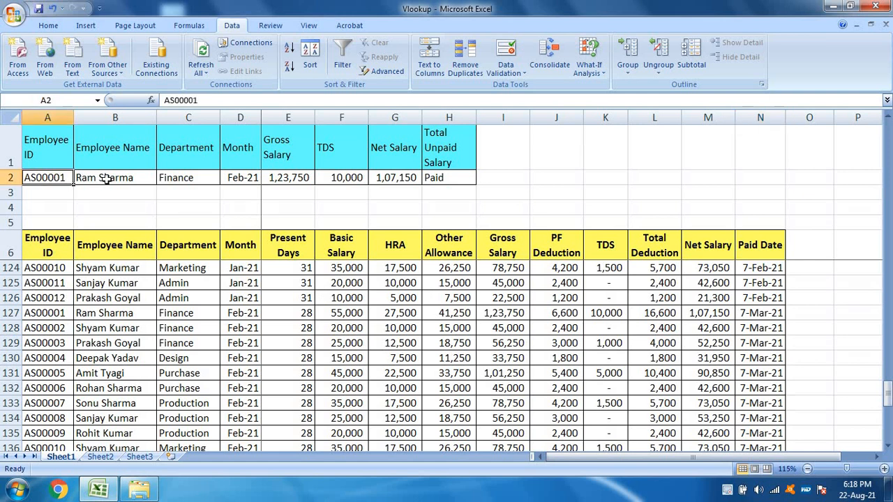
left_click(104, 178)
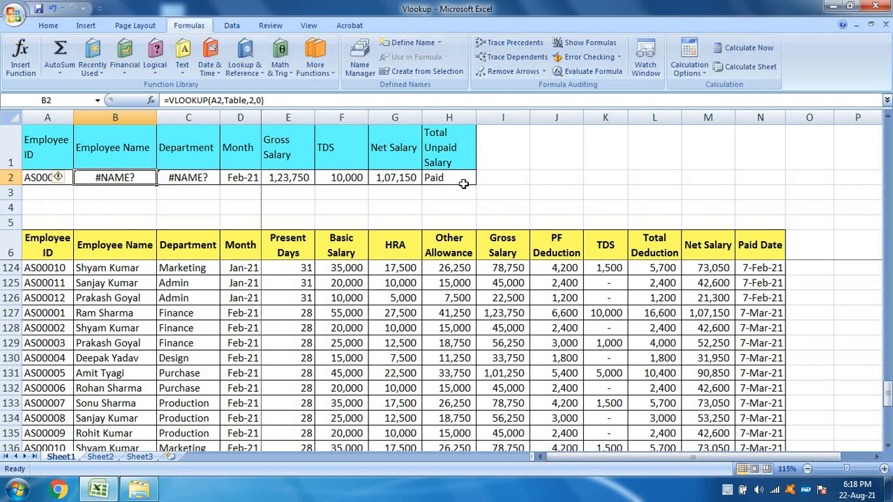
key("Left")
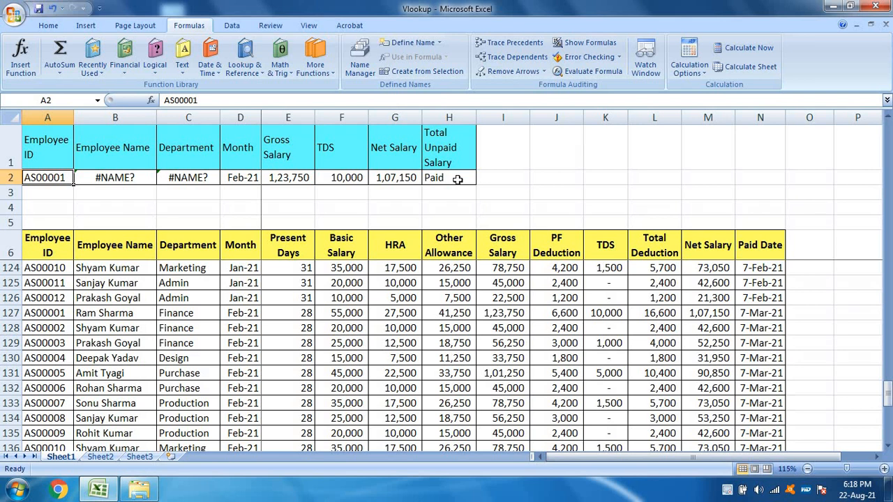
key("Right")
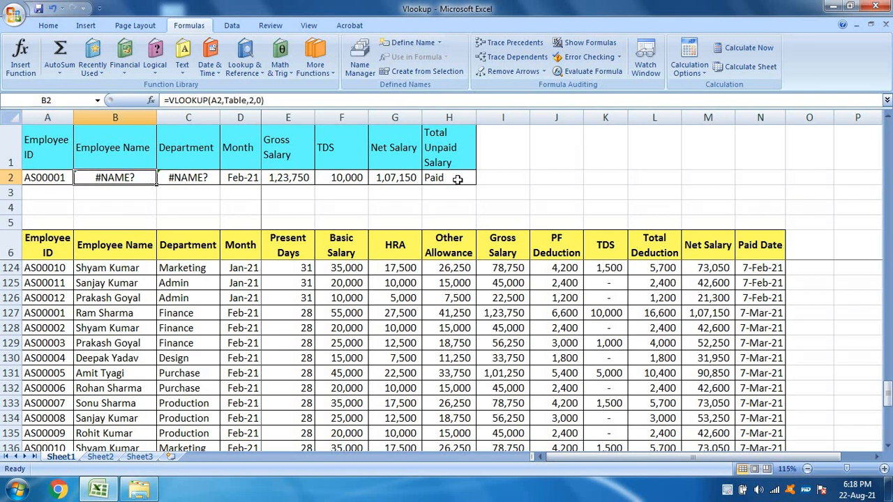
type("=VLO")
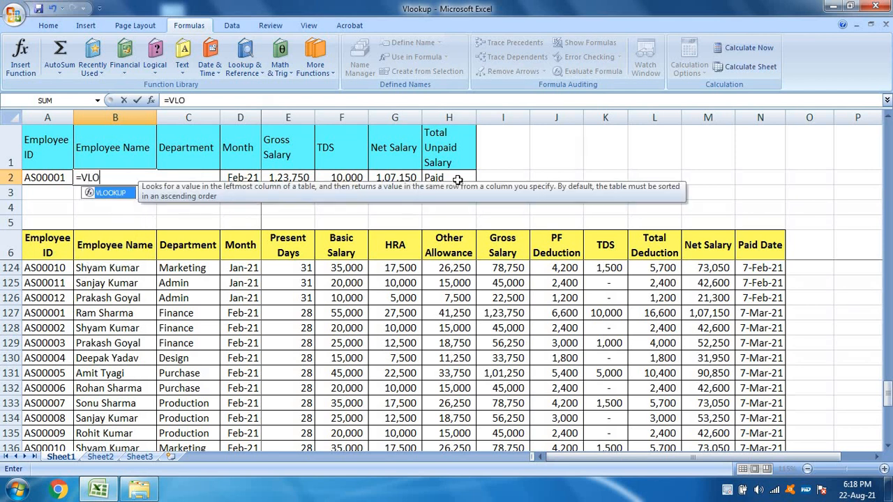
type("OKUP(")
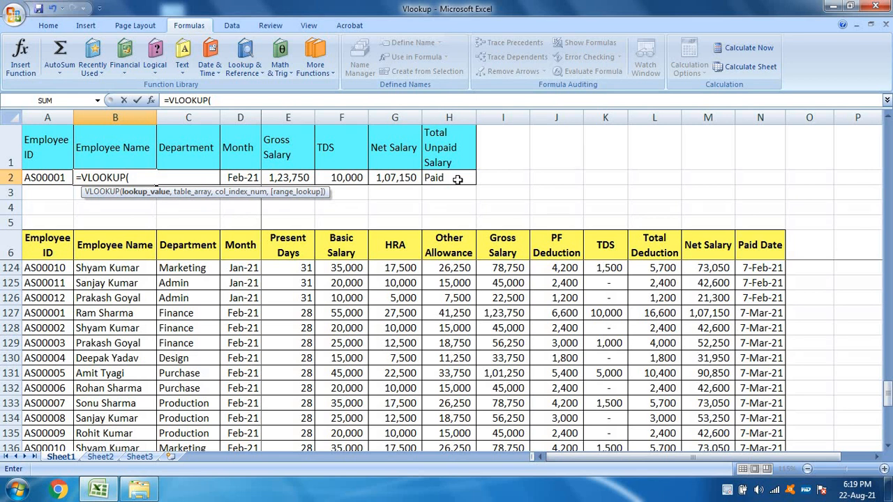
key("Left")
type(",")
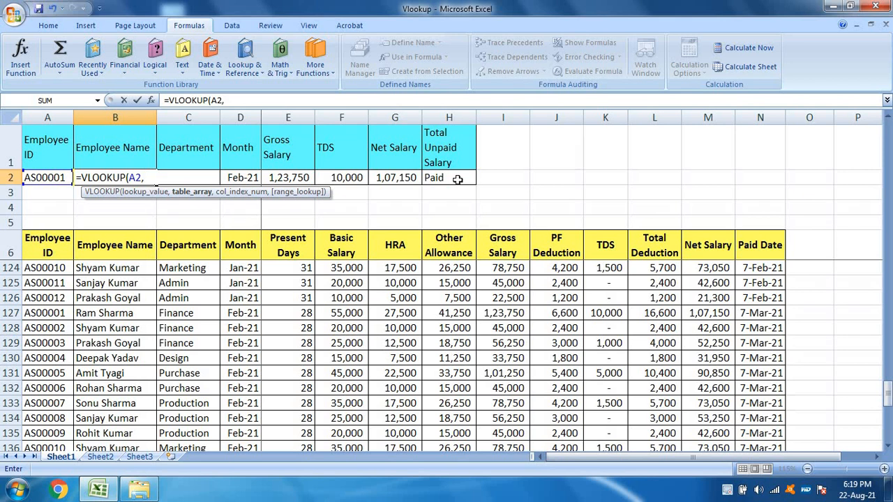
Step: Set the formula's table array to the whole salary data range as the absolute reference $A$7:$N$150
key("Down")
key("Down")
key("Down")
key("Down")
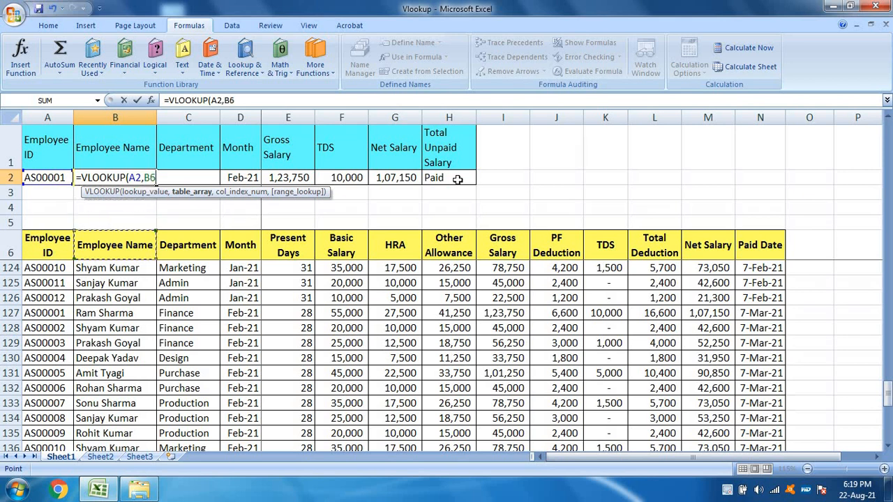
key("Left")
key("Down")
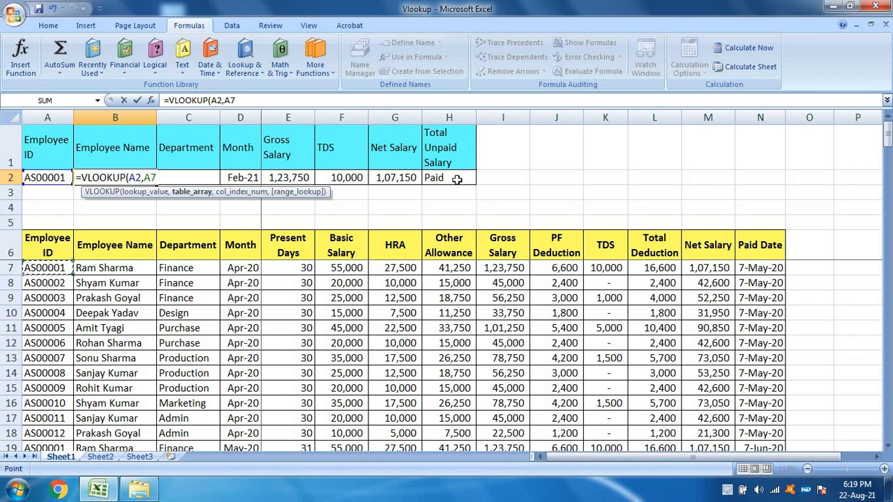
key("shift+Right")
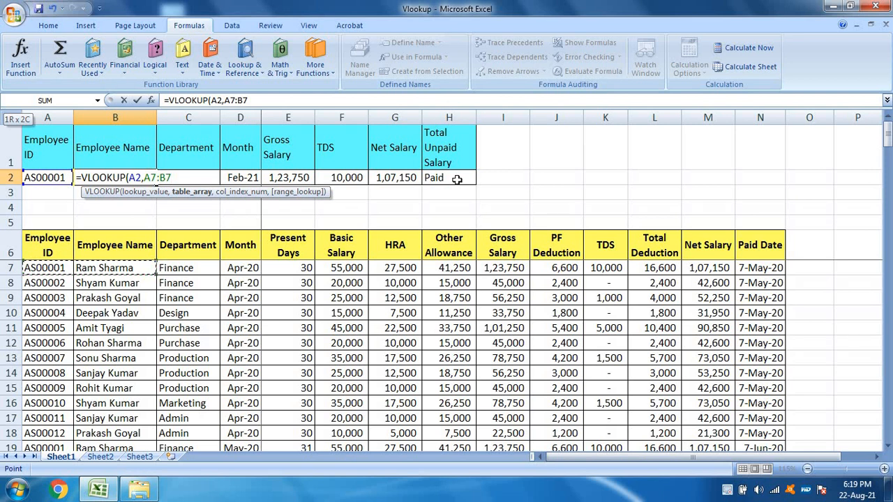
key("ctrl+shift+Right")
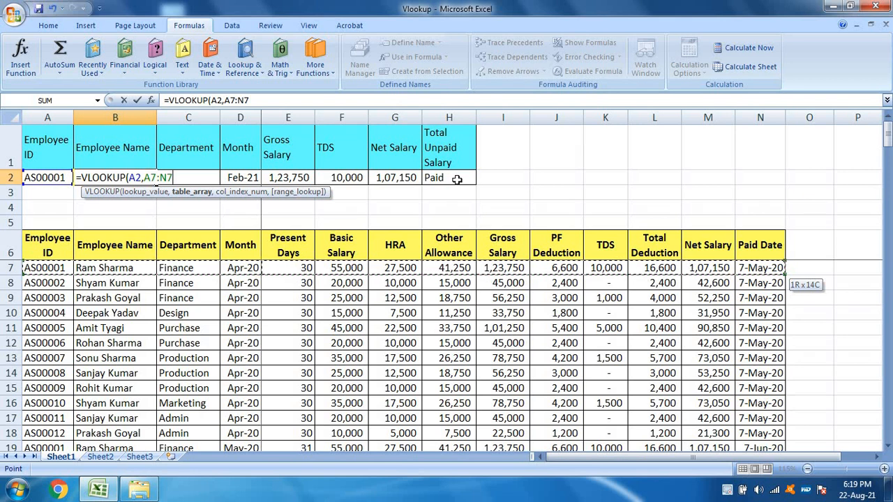
key("ctrl+shift+Down")
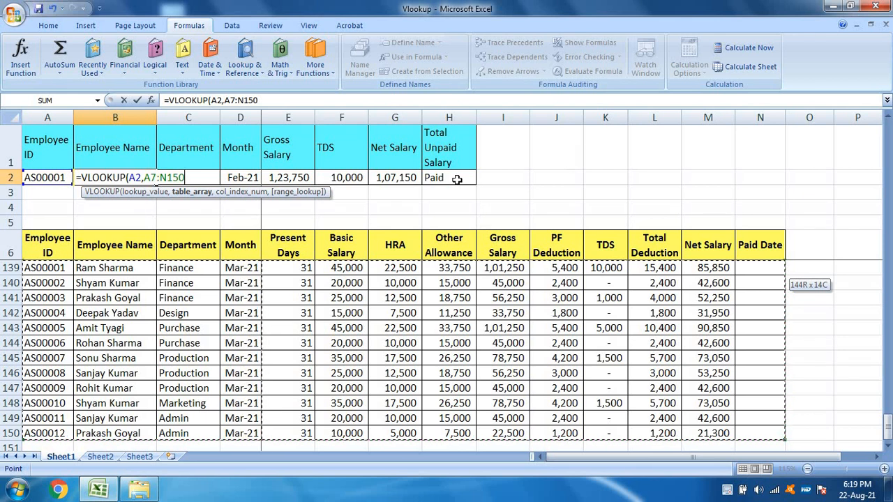
key("F4")
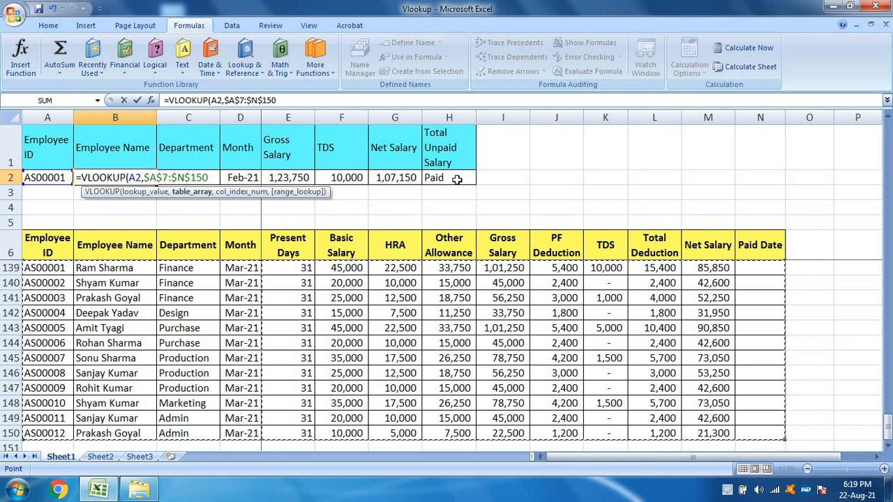
Step: Complete the B2 VLOOKUP with column index 2 and range lookup 0 for an exact match
type(",")
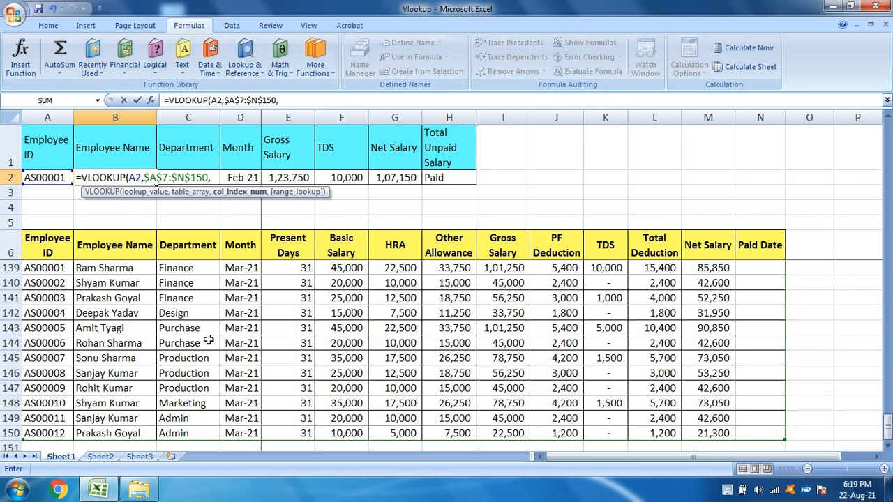
type("2,0")
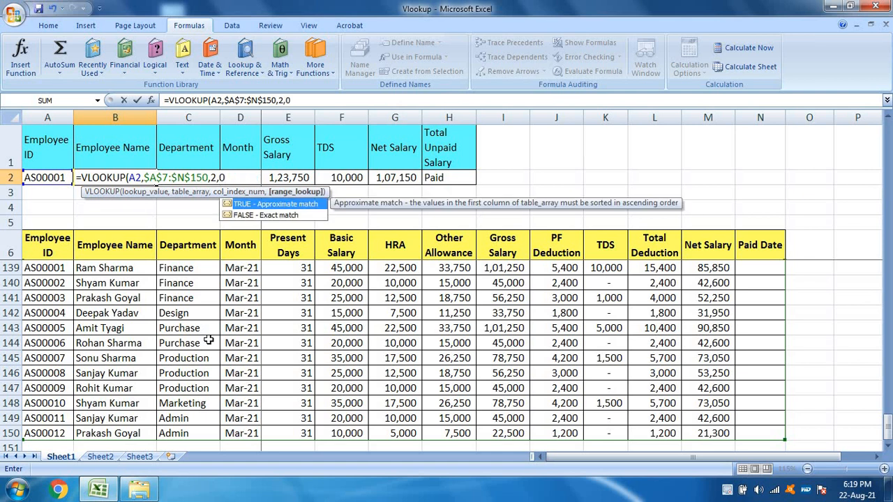
type(")")
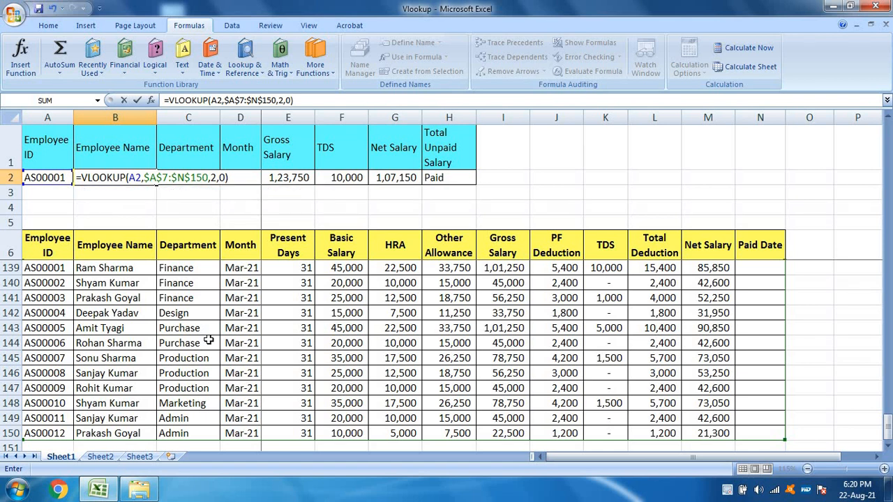
key("Return")
key("Up")
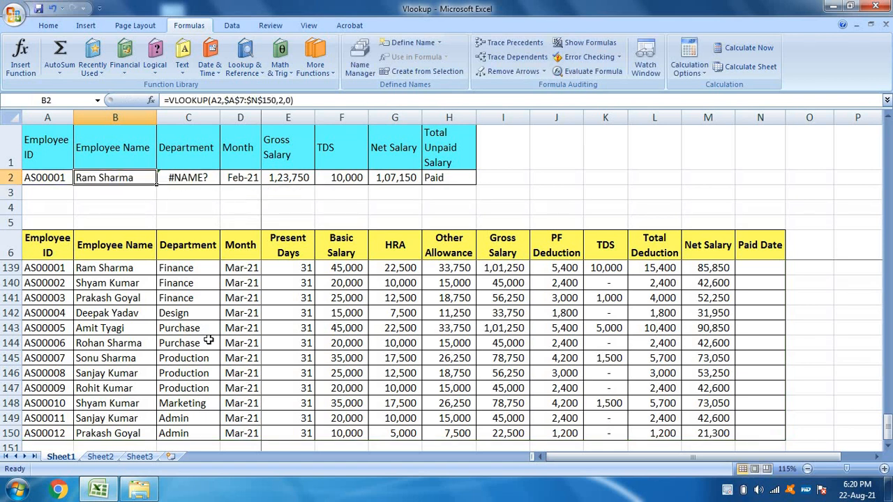
Step: Change the employee ID in A2 to the second employee's ID to test the name lookup in B2
key("Left")
key("F2")
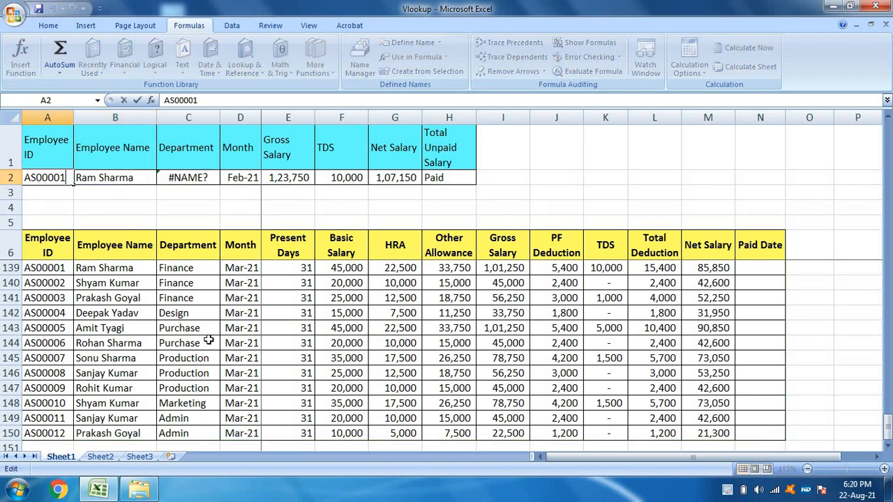
key("BackSpace")
type("22")
key("BackSpace")
key("Return")
key("Up")
key("Right")
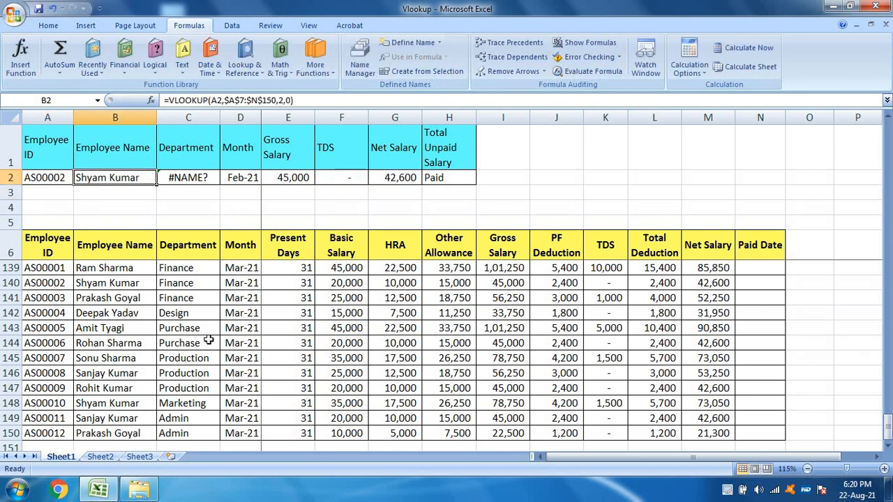
Step: Append an extra 2 to the employee ID in A2 to test the lookup with an ID outside the table
key("Left")
key("F2")
type("2")
key("Return")
key("Up")
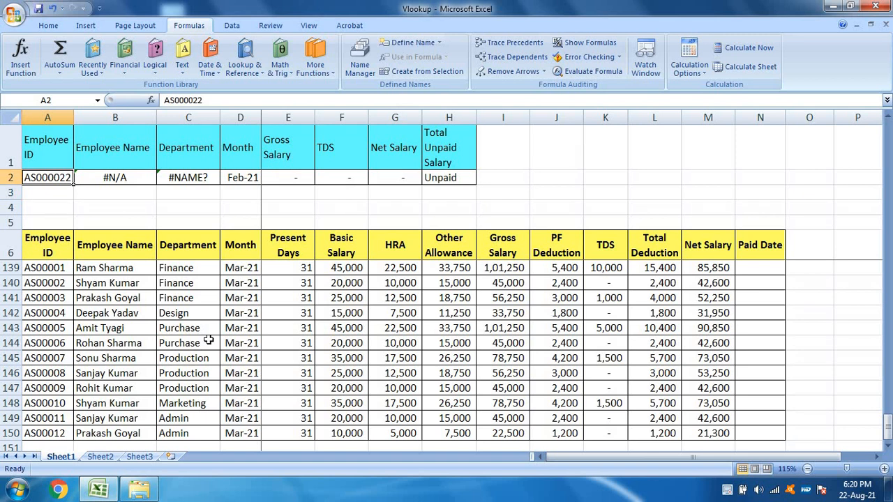
Step: Replace the invalid employee ID in A2 with the fourth employee's ID to test the name lookup
key("F2")
key("BackSpace")
key("BackSpace")
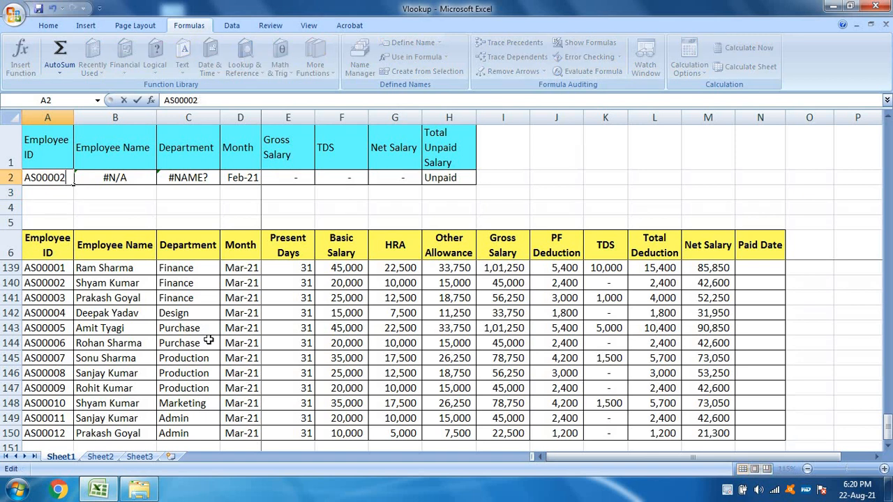
type("4")
key("Return")
key("Up")
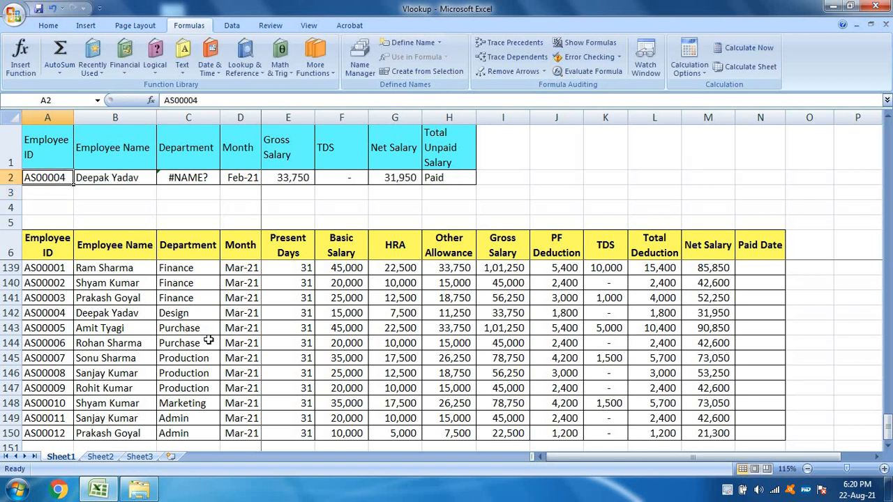
Step: Examine the formulas across the lookup row, from Employee Name to Total Unpaid Salary, including the Department formula in C2
key("Right")
key("Left")
key("Right")
key("Right")
key("Right")
key("Right")
key("Right")
key("Right")
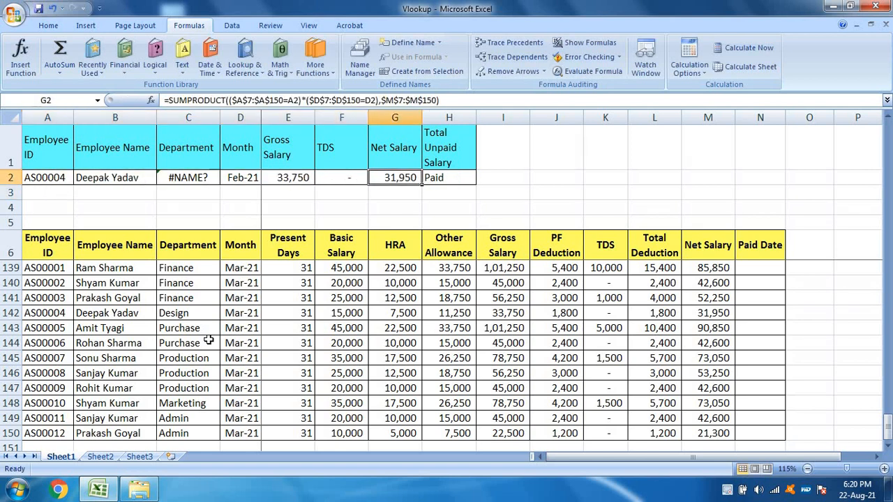
key("Right")
key("Left")
key("Left")
key("Left")
key("Left")
key("Left")
key("Up")
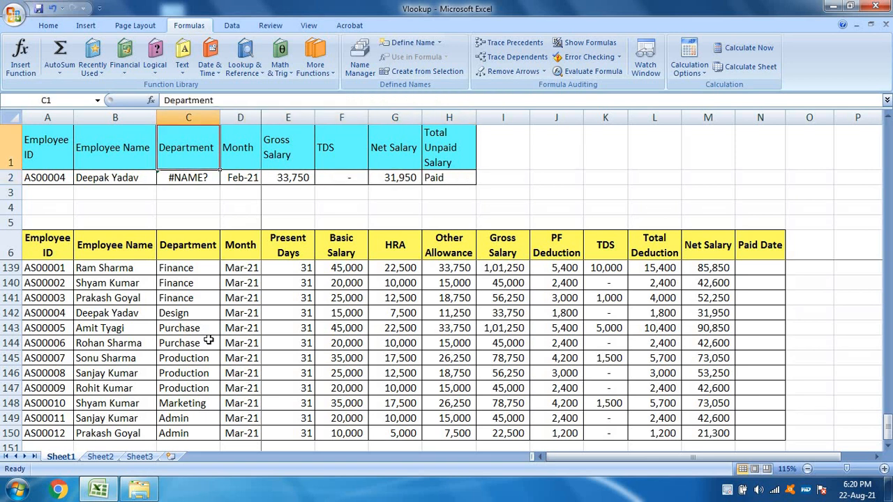
key("Right")
key("Down")
key("Left")
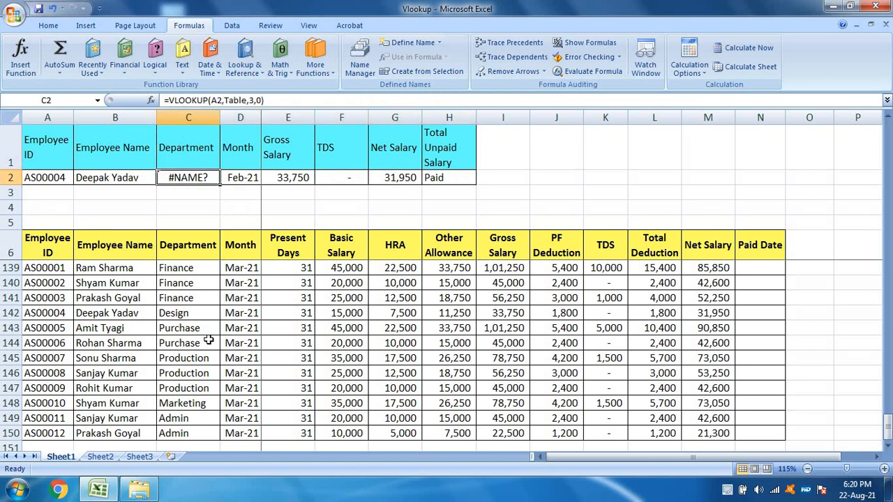
Step: Start a new VLOOKUP formula in the Department cell C2 with A2 as the lookup value
key("Left")
key("Left")
key("Right")
key("Right")
type("=VL")
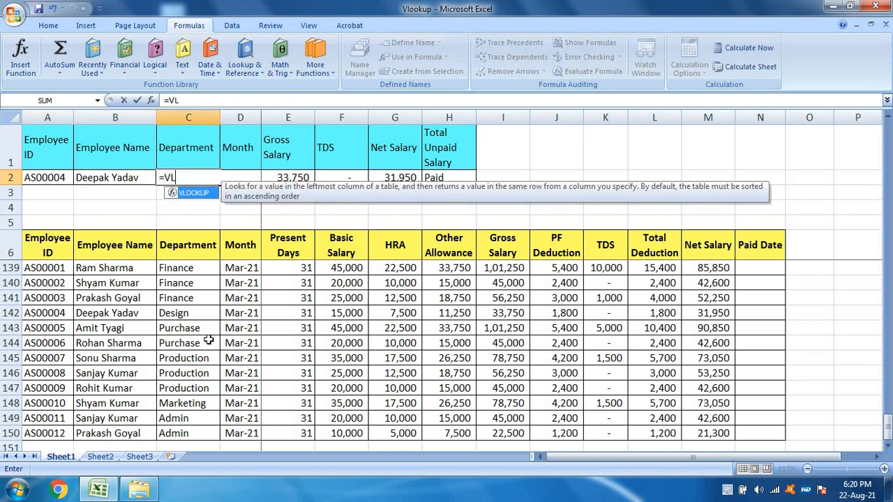
type("OOKUP(")
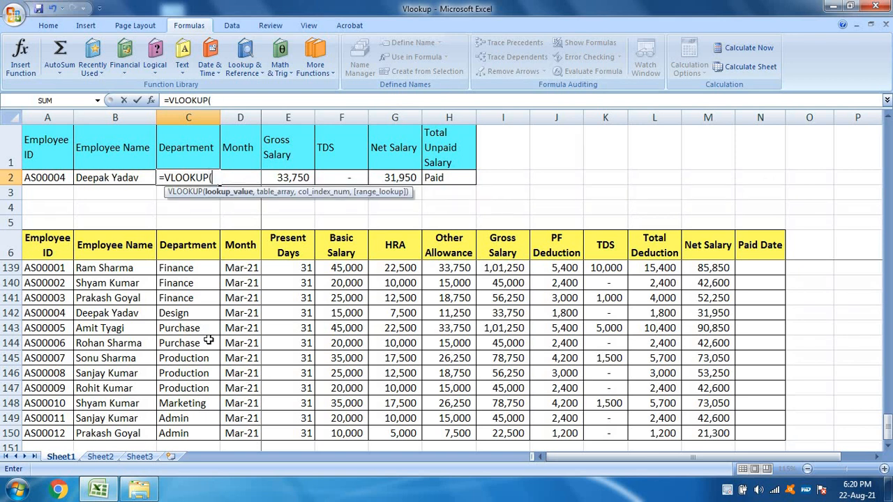
key("Left")
key("Left")
type(",")
Step: Set the C2 formula's table array to the whole salary data range as the absolute reference $A$7:$N$150
key("Down")
key("Down")
key("Down")
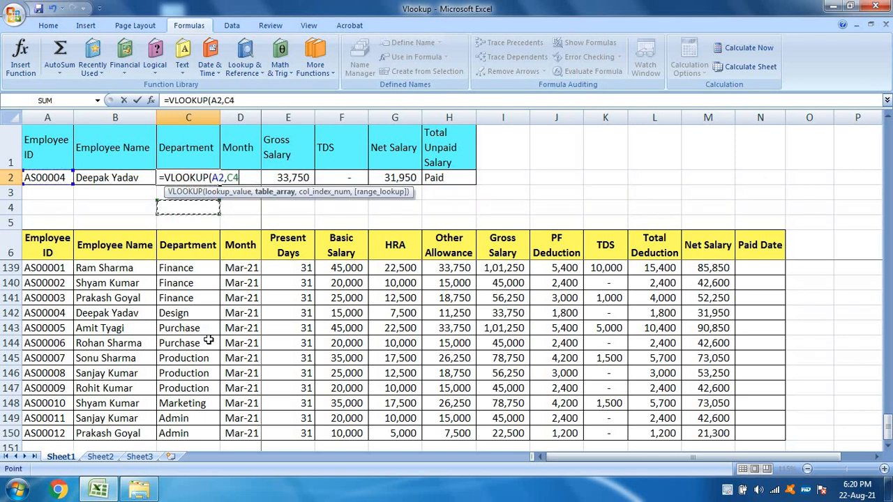
key("Left")
key("Left")
key("Down")
key("Down")
key("shift+Right")
key("shift+Right")
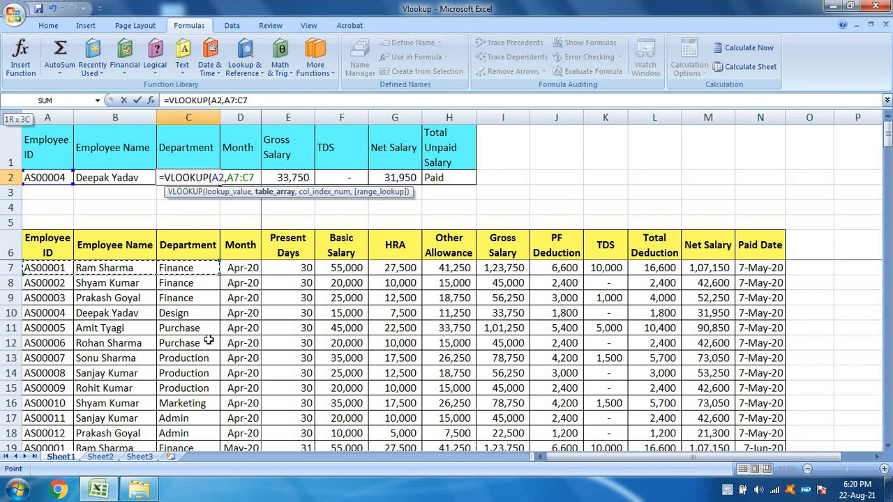
key("ctrl+shift+Right")
key("ctrl+shift+Down")
key("F4")
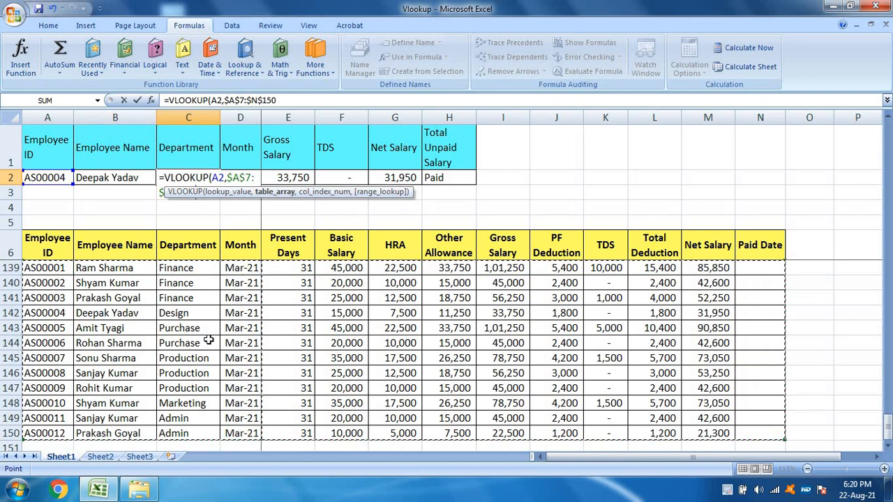
Step: Complete the C2 VLOOKUP with column index 3 and range lookup 0 for an exact match
type(",")
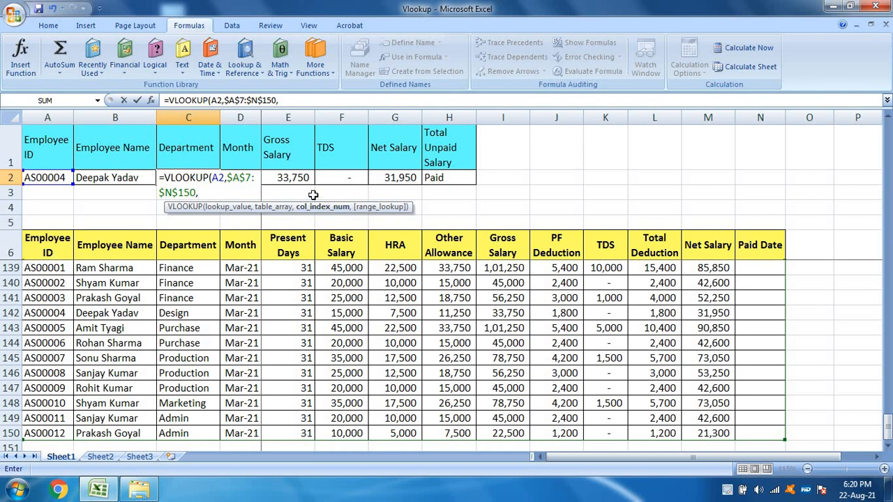
type("3,0")
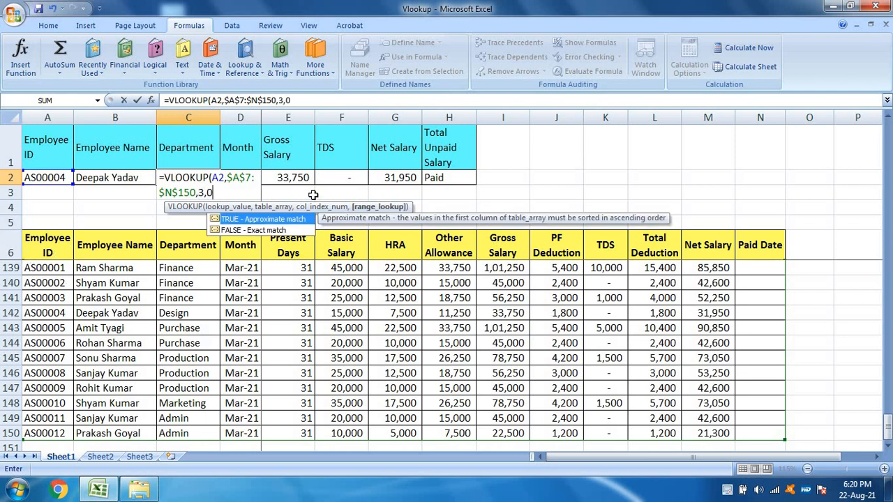
type(")")
key("Return")
key("Up")
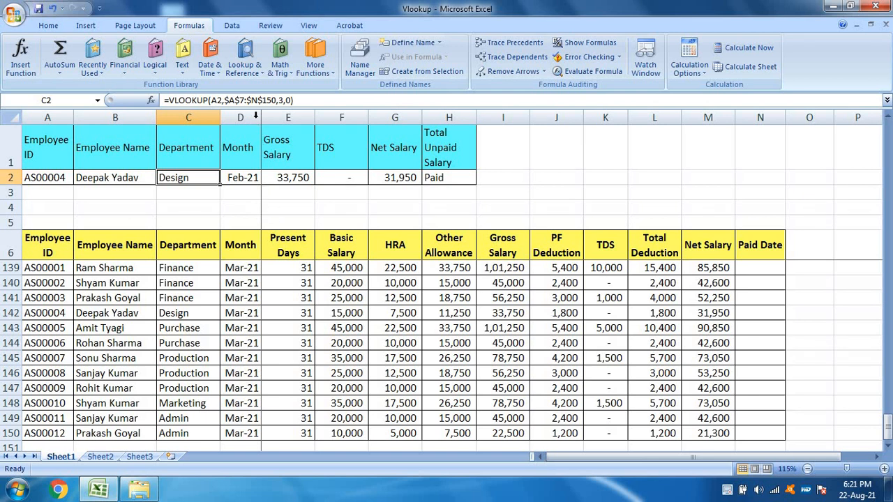
Step: Select the whole salary data range A7:N150 and name it Table
left_click(130, 177)
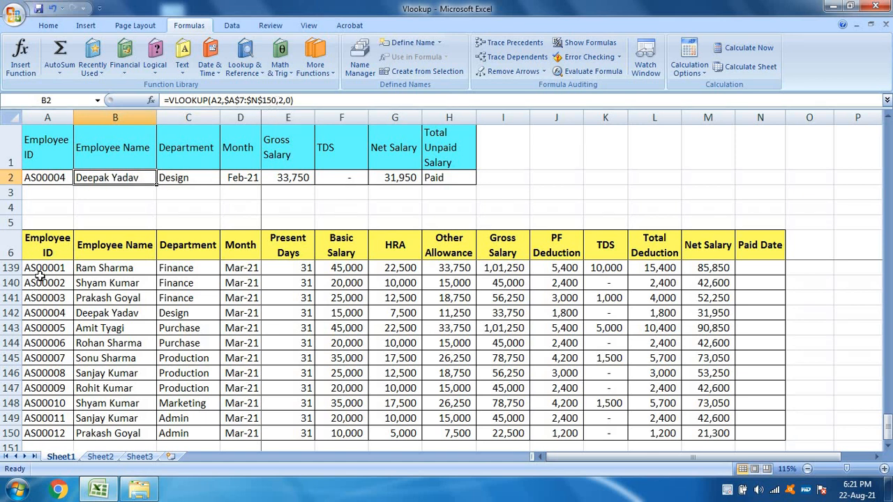
left_click(45, 244)
key("ctrl+Home")
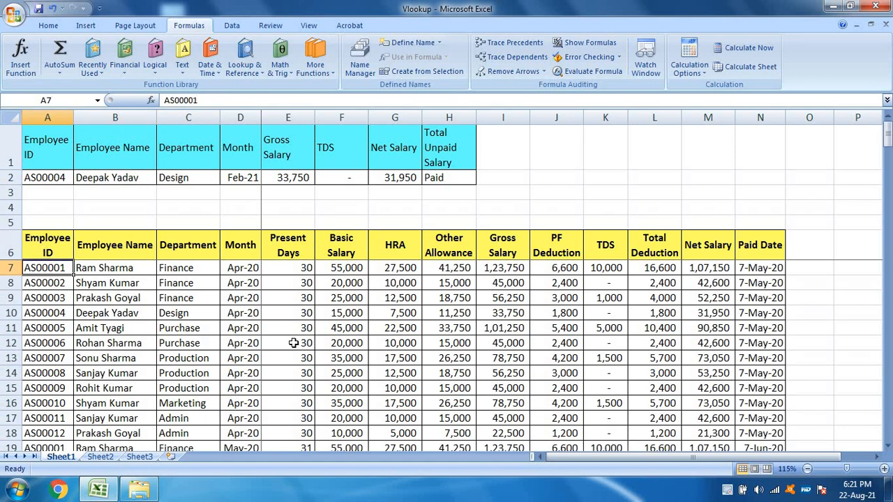
key("ctrl+shift+Right")
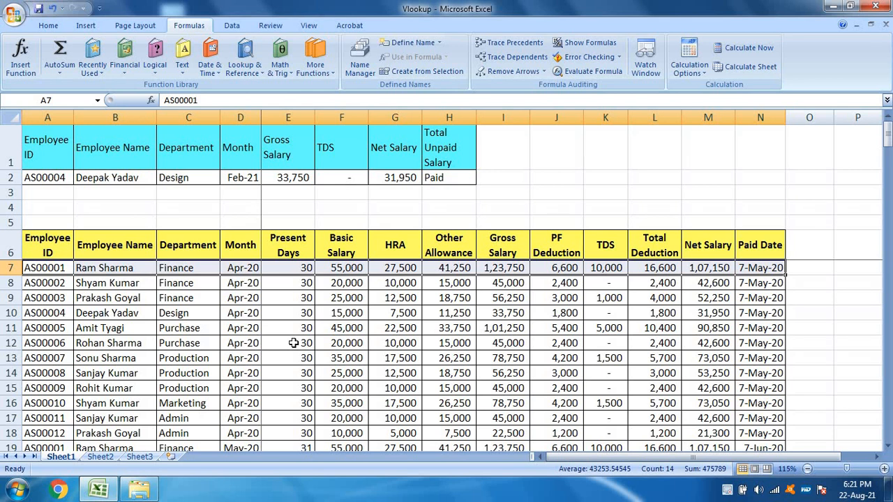
key("ctrl+shift+Down")
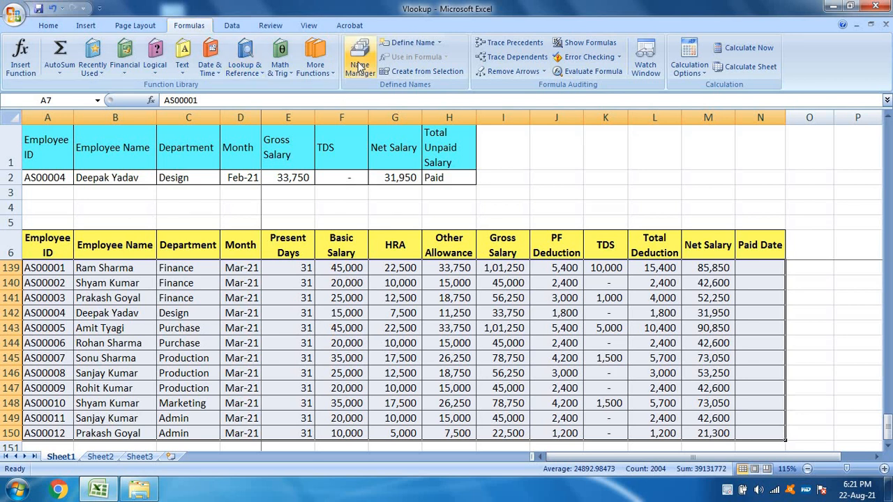
left_click(58, 100)
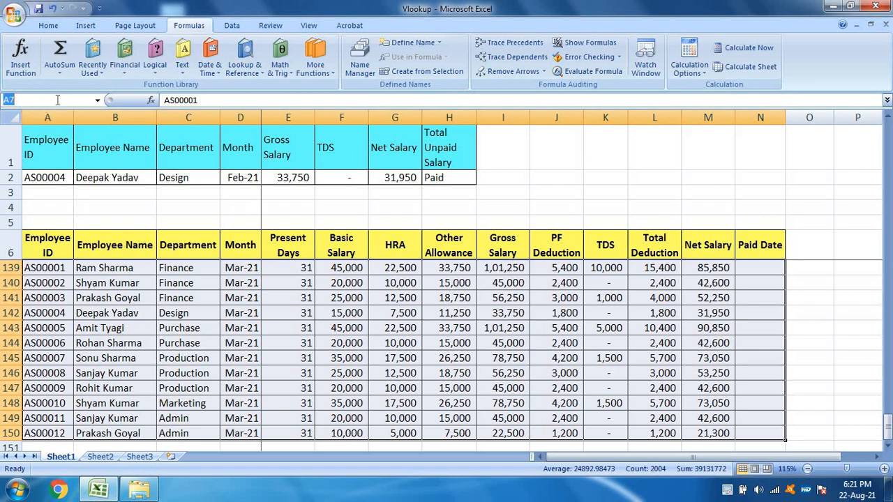
type("table")
key("Return")
Step: Replace the $A$7:$N$150 reference in the Employee Name formula in B2 with the named range Table
left_click(130, 177)
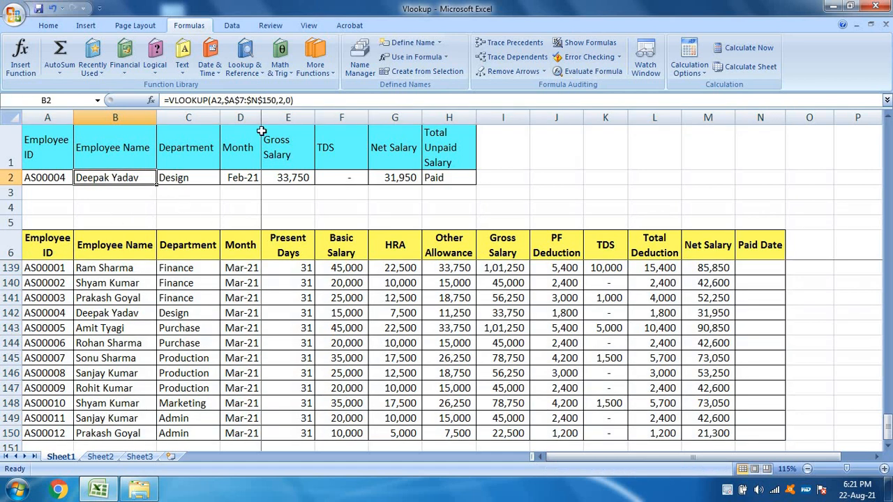
left_click(226, 100)
left_click(283, 115)
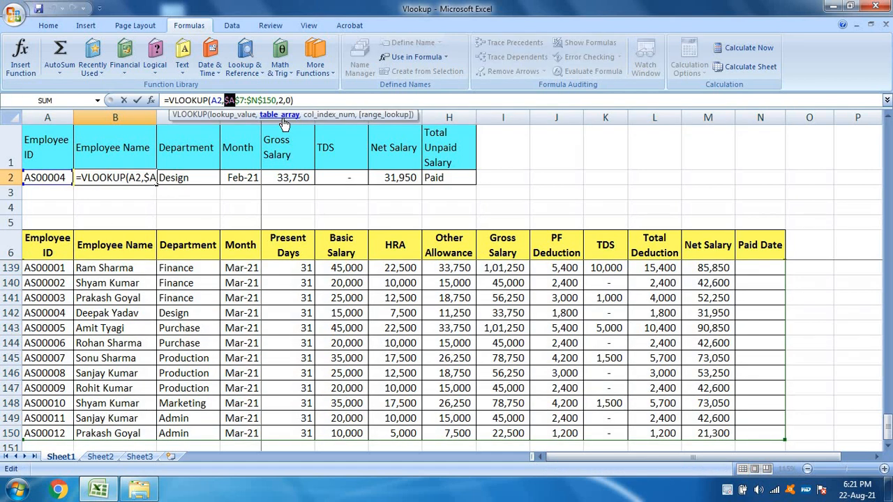
key("shift+Right")
key("shift+Right")
key("shift+Right")
key("shift+Right")
key("shift+Right")
key("shift+Right")
key("shift+Right")
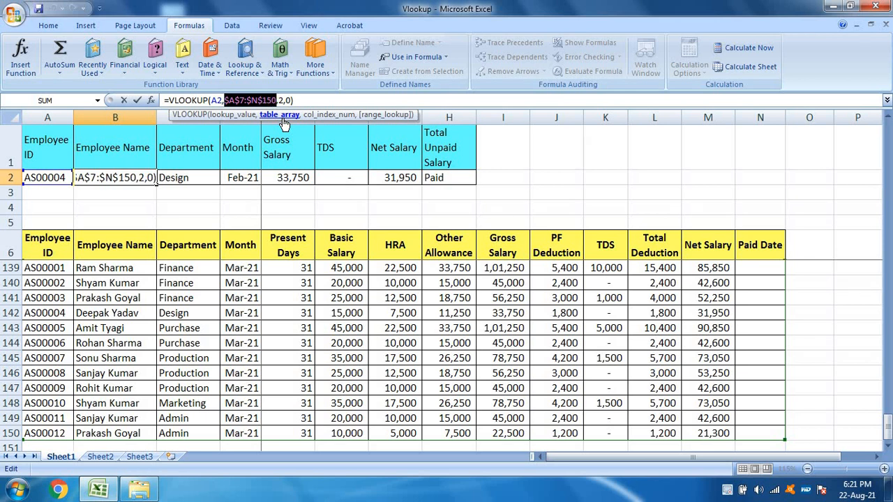
type("Table")
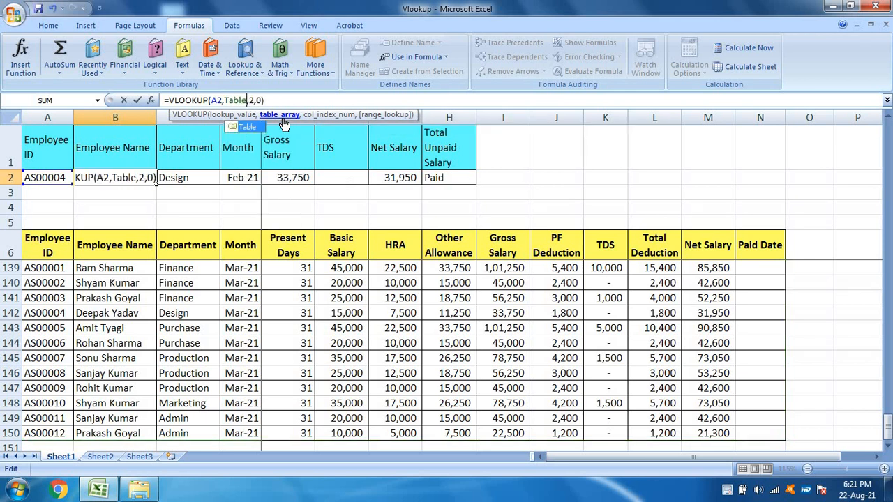
key("Return")
key("Up")
Step: Replace the table array in the Department formula in C2 with the named range Table
key("Right")
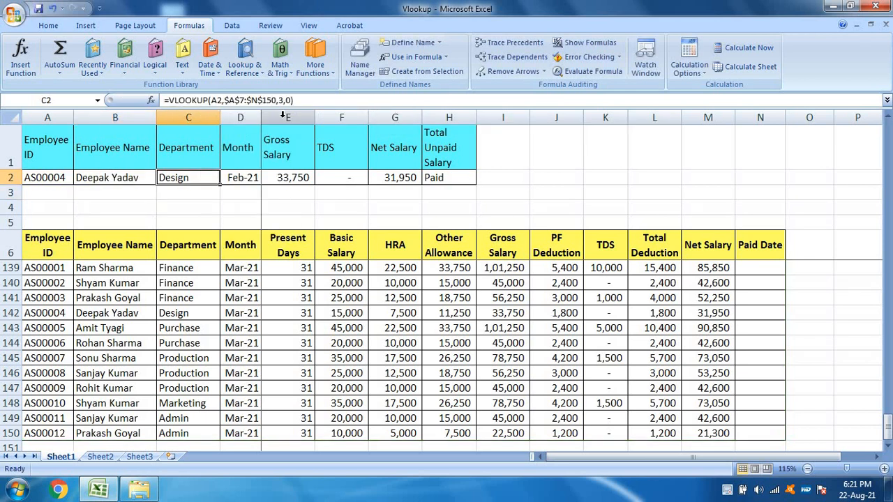
key("F2")
key("Left")
key("Left")
key("Left")
key("Left")
key("Left")
key("shift+Up")
key("shift+Right")
key("shift+Right")
key("shift+Right")
key("shift+Right")
key("shift+Right")
key("shift+Right")
key("shift+Right")
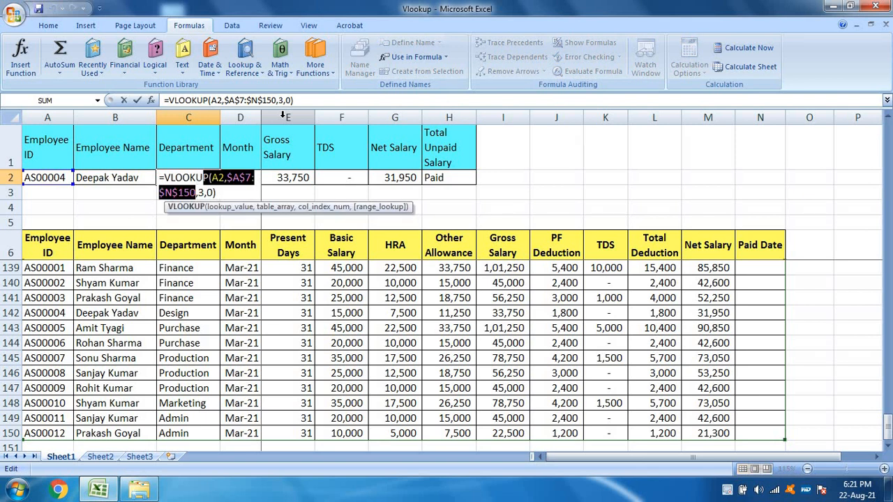
key("shift+Left")
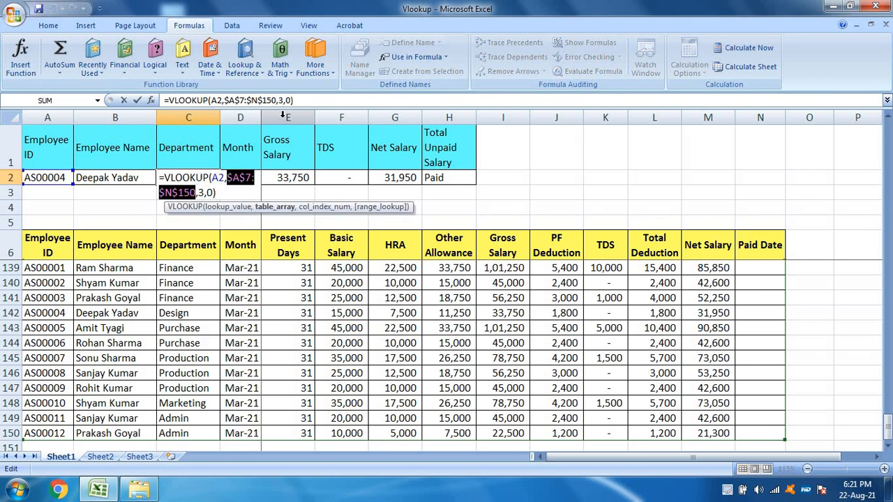
type("Table")
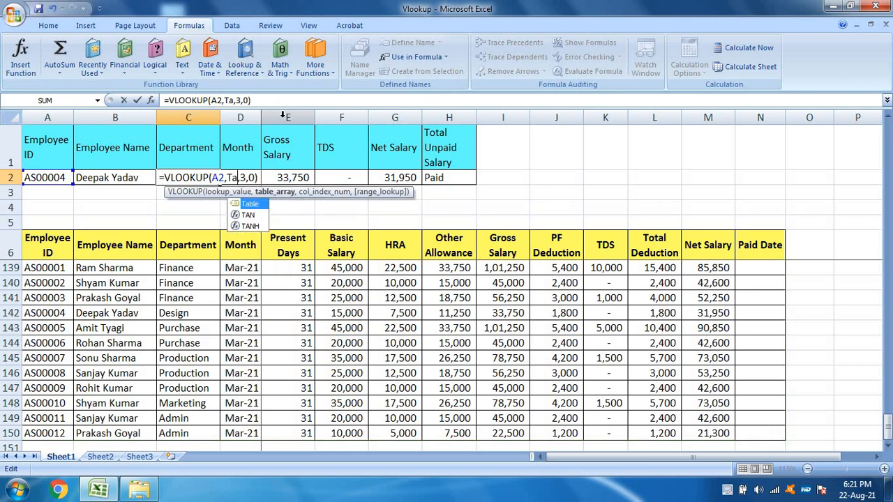
key("Return")
key("Up")
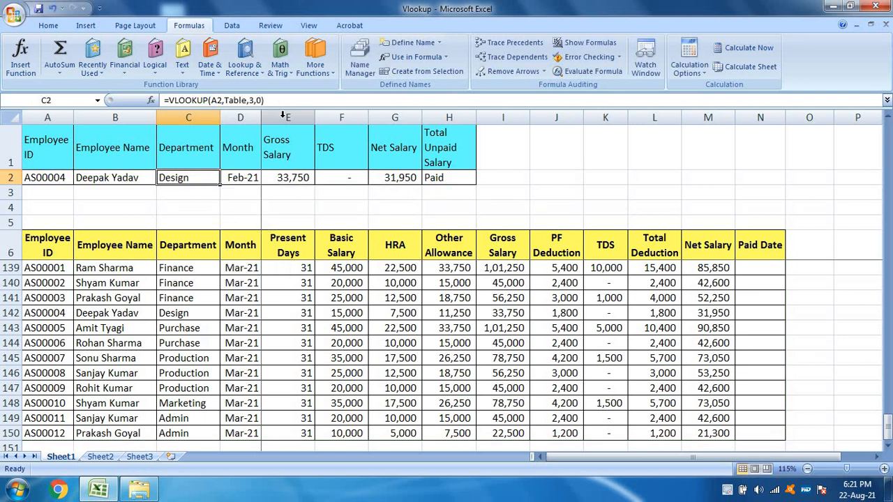
Step: Test the name and department lookups by entering the first and the second employee's IDs in A2
key("Right")
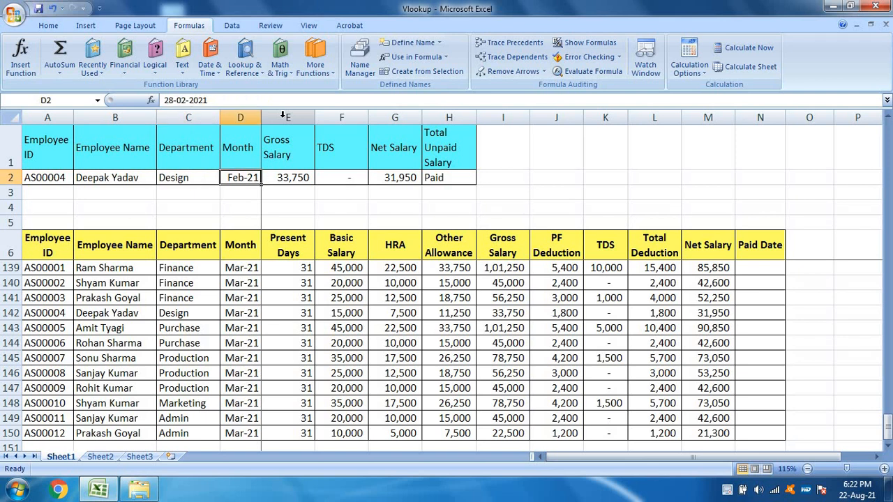
key("Left")
key("Left")
key("Left")
key("F2")
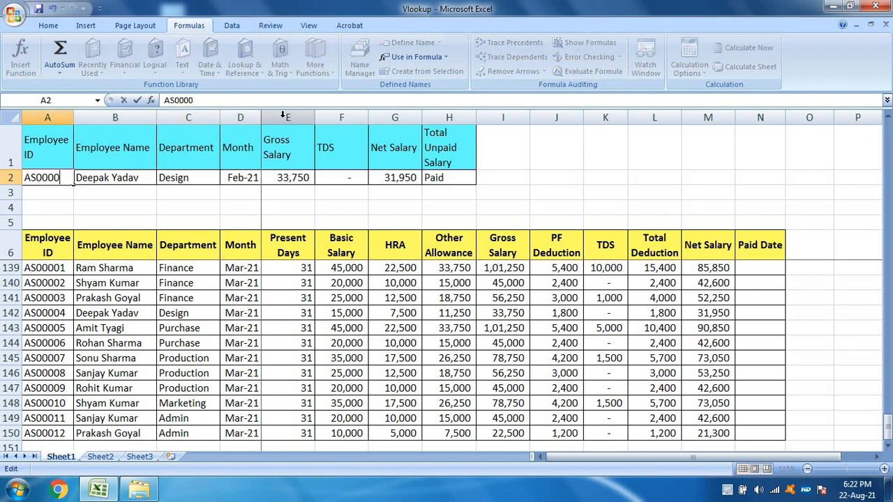
key("BackSpace")
type("1")
key("Return")
key("Up")
key("F2")
key("BackSpace")
type("2")
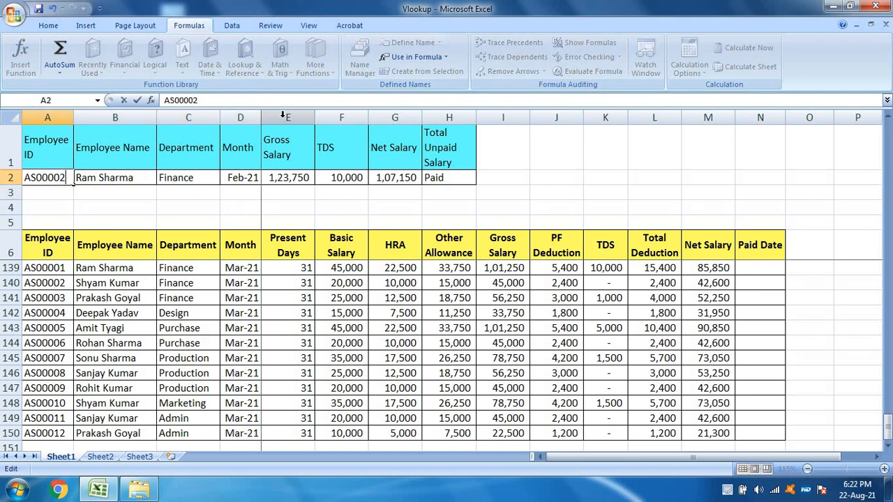
key("Return")
key("Up")
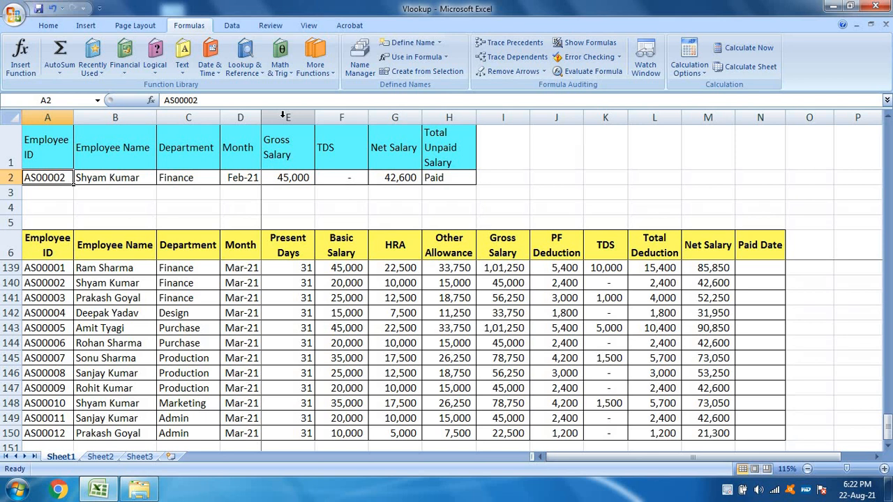
Step: Copy the salary table's Employee ID column from its header in A6 down to A150
key("Down")
key("Down")
key("Down")
key("Down")
key("Up")
key("Up")
key("Up")
key("Up")
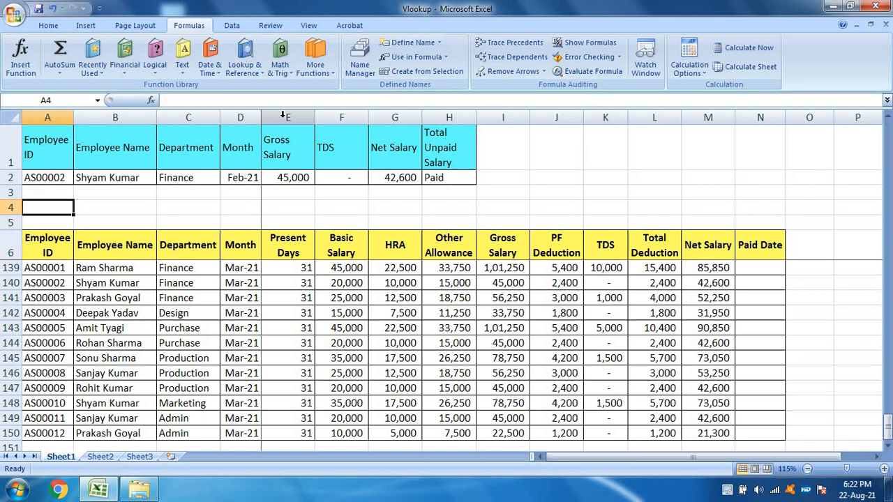
key("Down")
key("Down")
key("Down")
key("Down")
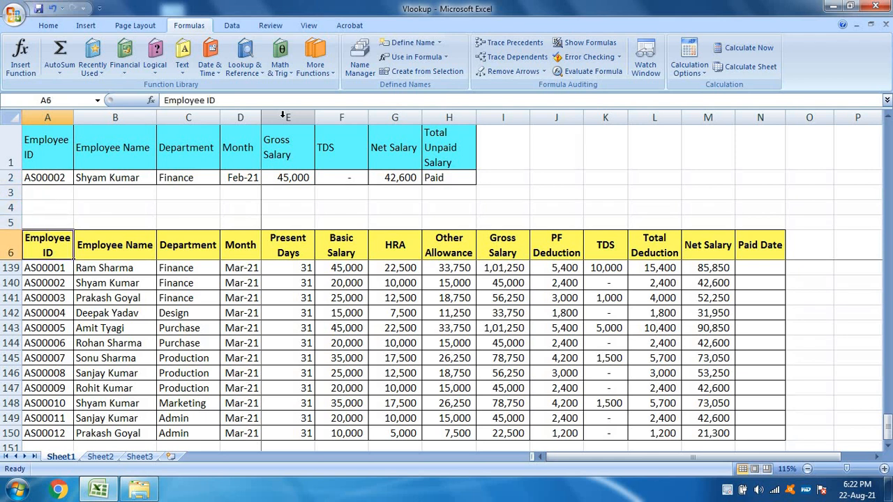
key("ctrl+shift+Down")
key("ctrl+c")
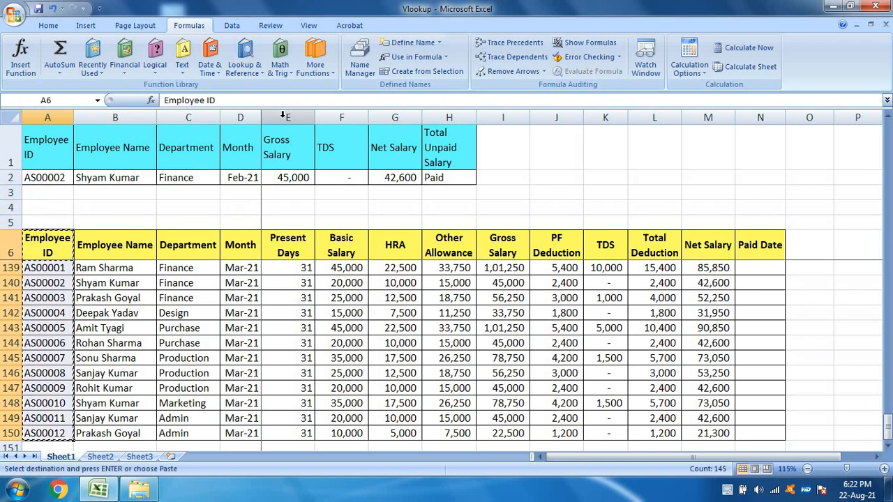
Step: Paste the copied Employee ID column beside the salary table, starting in P6
key("Up")
key("Down")
key("Right")
key("Right")
key("Right")
key("Right")
key("Right")
key("Right")
key("Right")
key("Right")
key("Right")
key("Right")
key("Right")
key("Right")
key("Right")
key("Right")
key("Right")
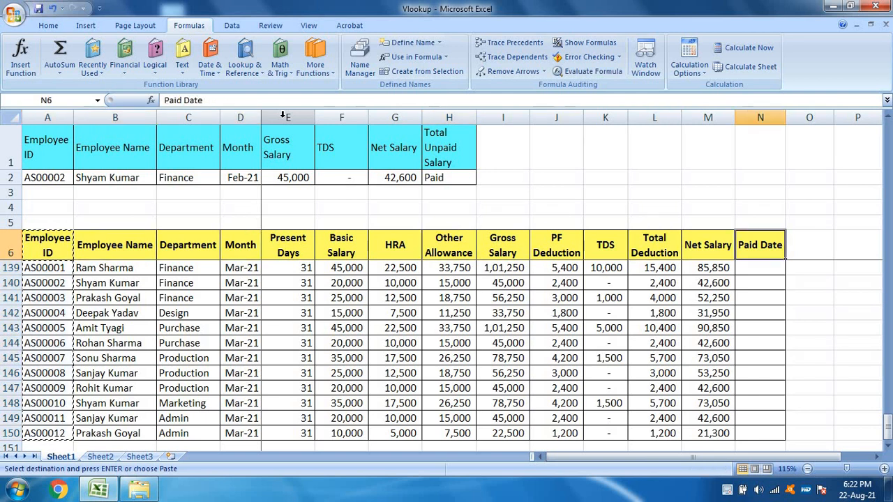
key("ctrl+v")
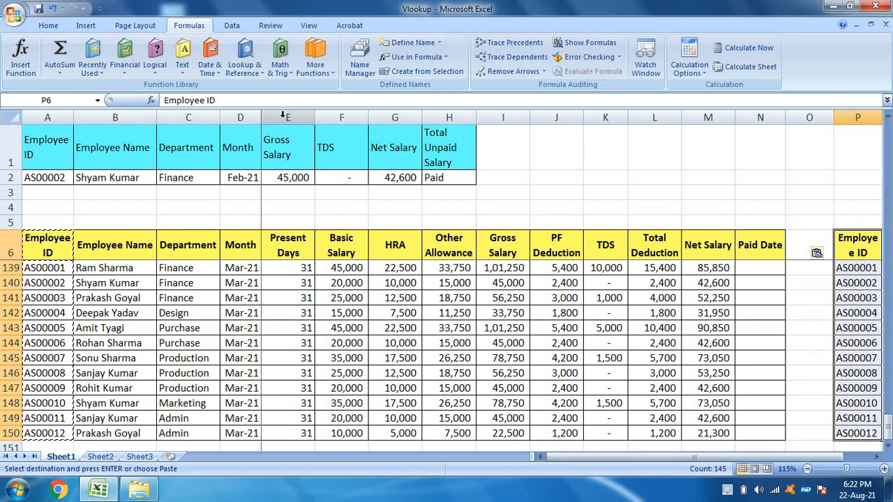
key("Return")
Step: Remove the duplicate values from the pasted Employee ID column in P, treating its first row as a header
key("alt")
key("a")
key("m")
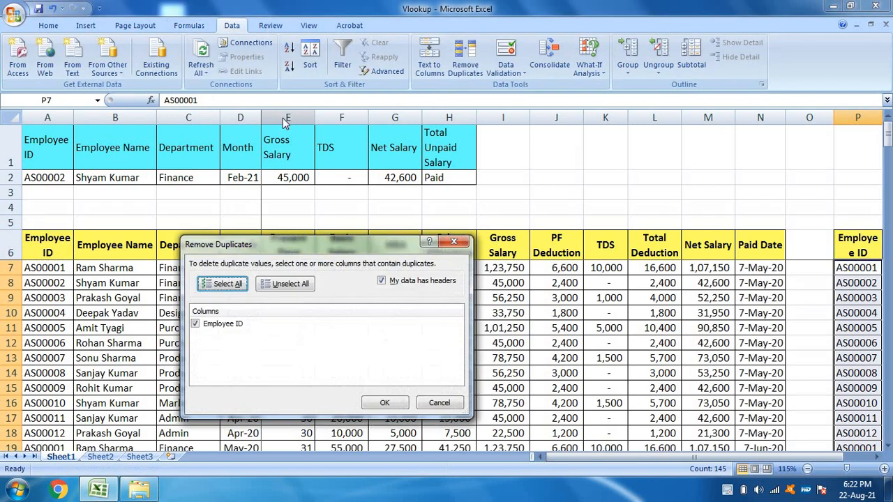
left_click(390, 410)
key("Return")
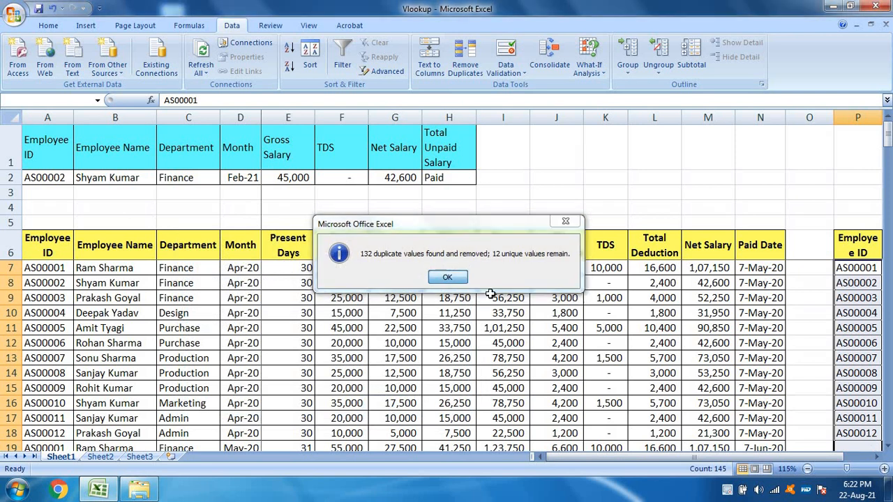
Step: Define the unique employee IDs in P7:P18 as the named range EmpID
left_click_drag(870, 269, 683, 465)
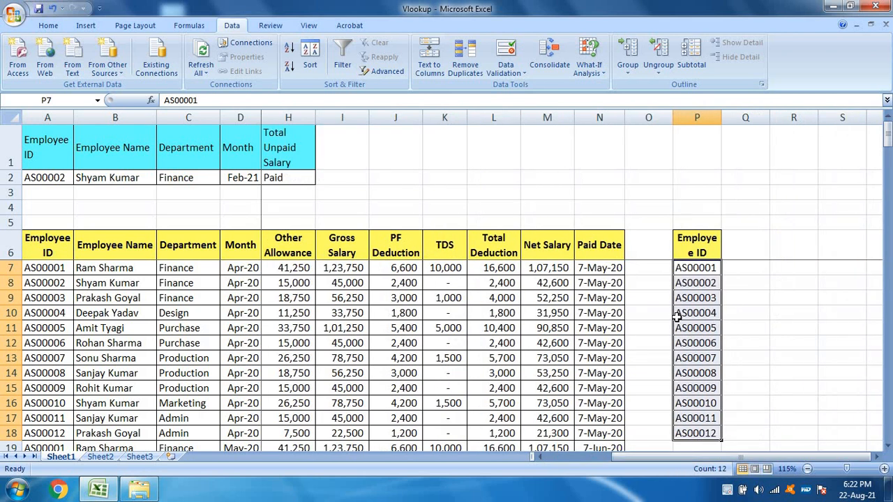
left_click(71, 102)
type("EmpID")
key("Return")
Step: Copy the salary table's Month column from D6 to D150 and paste it starting in Q6
left_click_drag(645, 457, 483, 463)
left_click(244, 246)
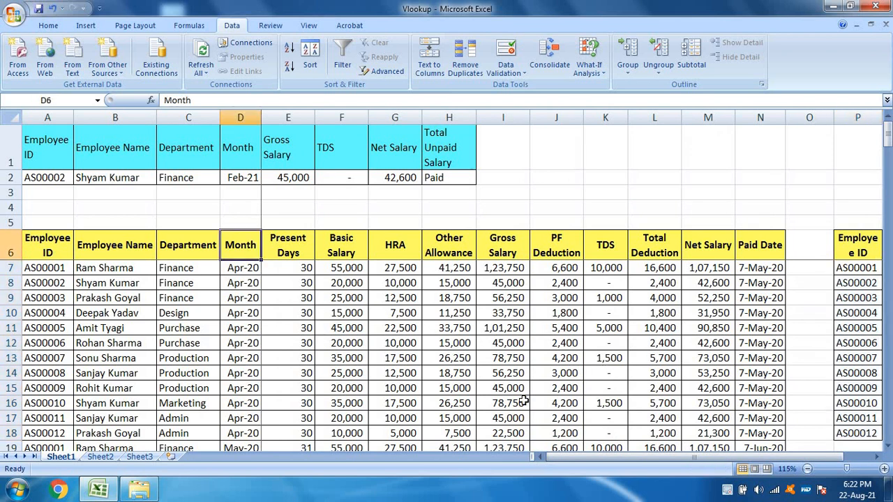
key("Down")
key("Up")
key("ctrl+shift+Down")
key("ctrl+c")
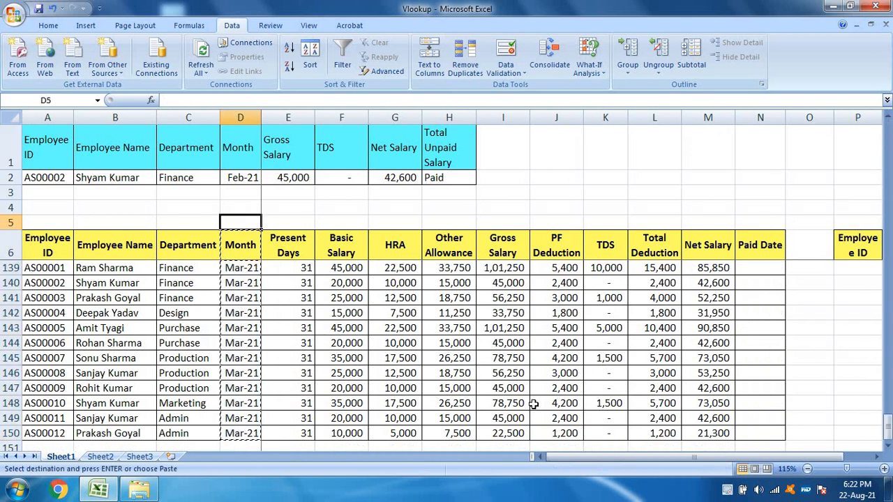
key("Right")
key("Right")
key("Right")
key("Right")
key("Right")
key("Right")
key("Right")
key("Right")
key("Right")
key("Right")
key("Right")
key("Right")
key("Right")
key("Right")
key("Right")
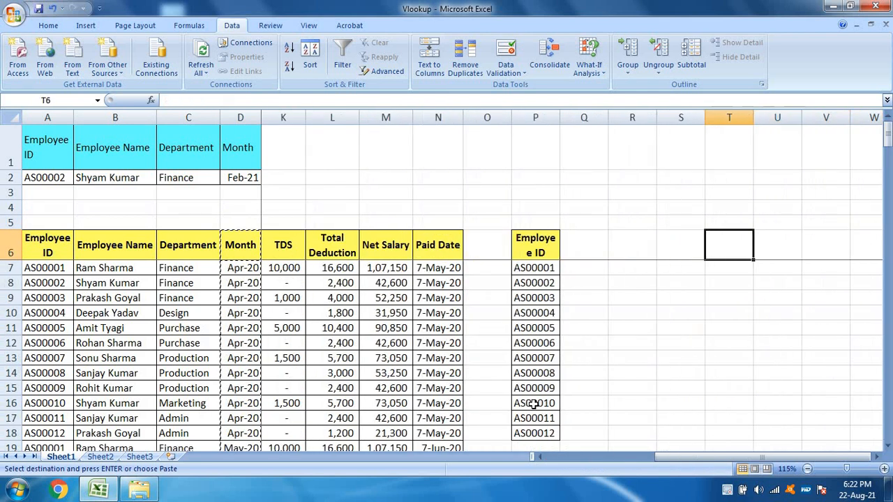
key("Left")
key("Left")
key("ctrl+v")
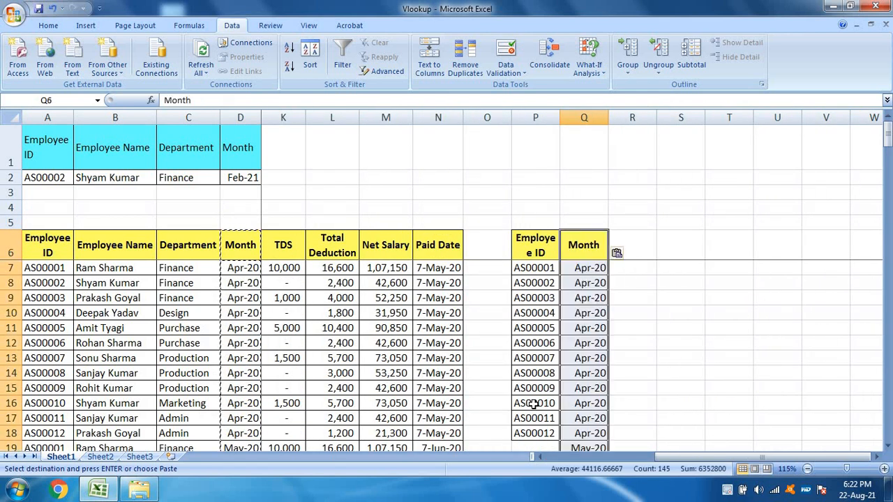
Step: Remove duplicates from the pasted Month column in Q only, continuing with the current selection instead of expanding it
key("alt")
key("a")
key("m")
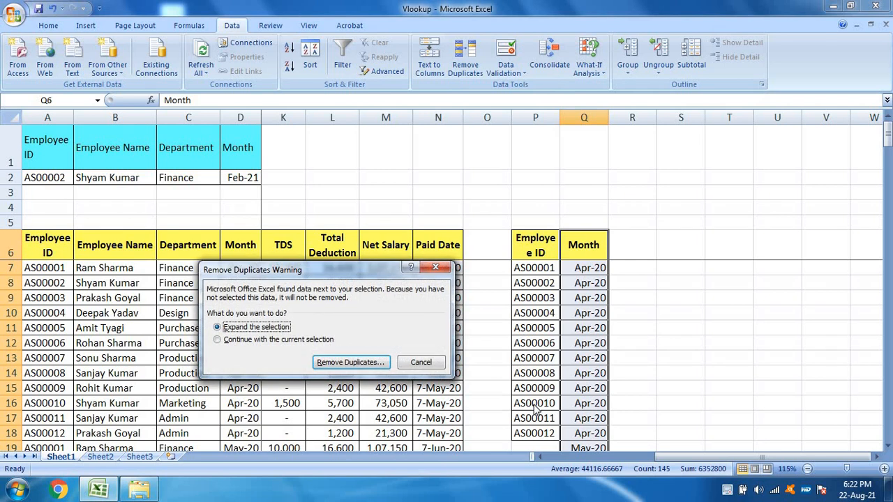
left_click(234, 340)
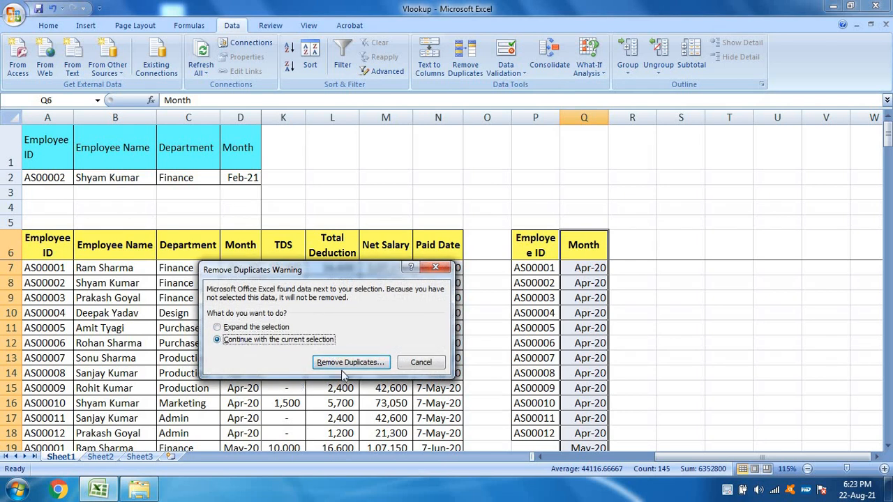
left_click(343, 364)
left_click(394, 402)
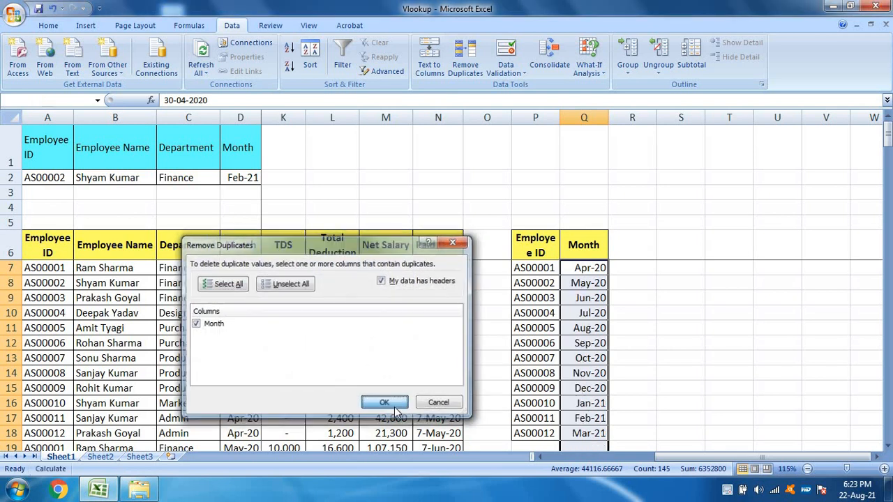
left_click(448, 277)
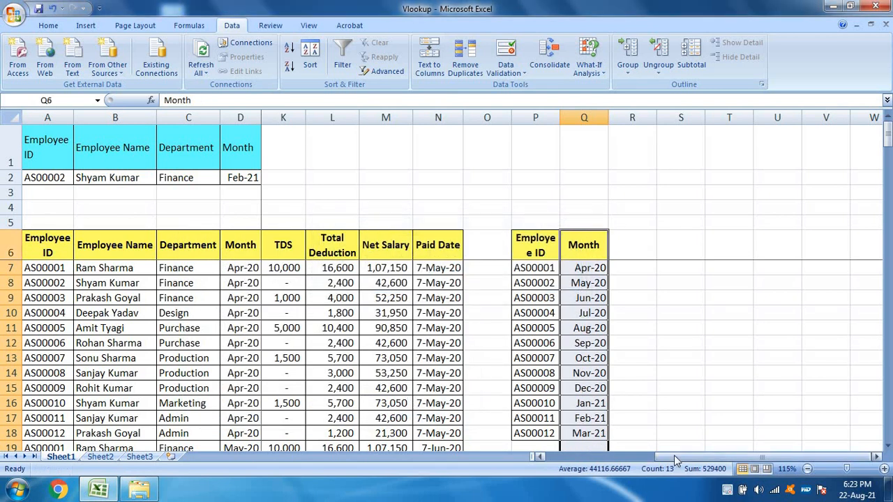
Step: Define the unique months in Q7:Q18 as the named range Month
mouse_move(674, 455)
left_mouse_down()
mouse_move(411, 447)
mouse_move(674, 455)
left_mouse_up()
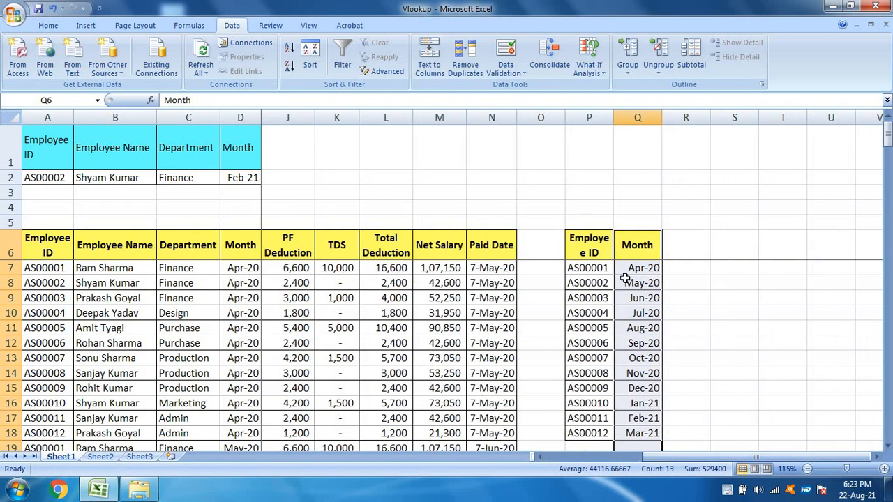
left_click(650, 246)
key("Down")
key("shift+Down")
key("shift+Down")
key("shift+Down")
key("shift+Down")
key("shift+Down")
key("shift+Down")
key("shift+Down")
key("shift+Down")
key("shift+Down")
key("shift+Down")
key("shift+Down")
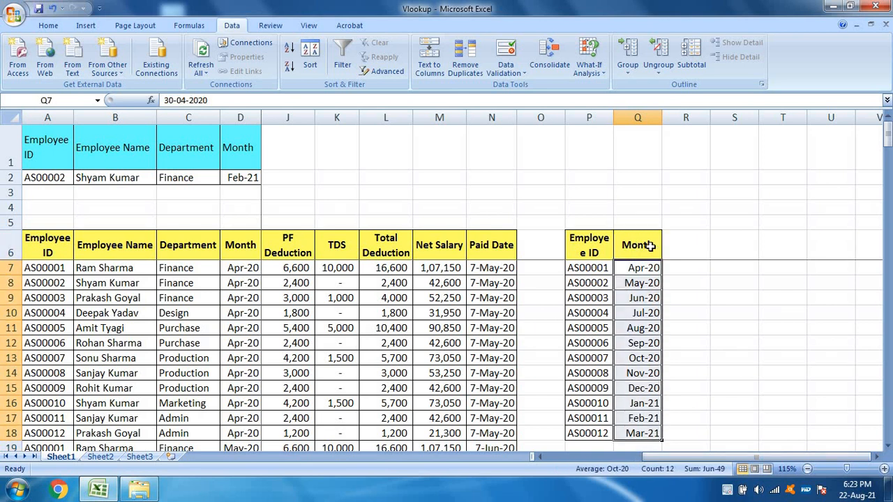
left_click(72, 102)
type("Month")
key("Return")
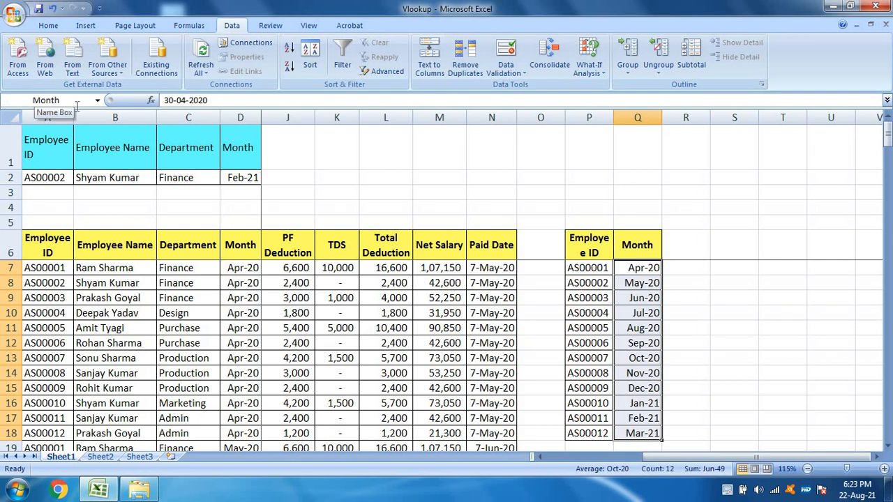
Step: Add list data validation to the Employee ID cell A2 with =EmpID as the source
left_click_drag(624, 459, 564, 461)
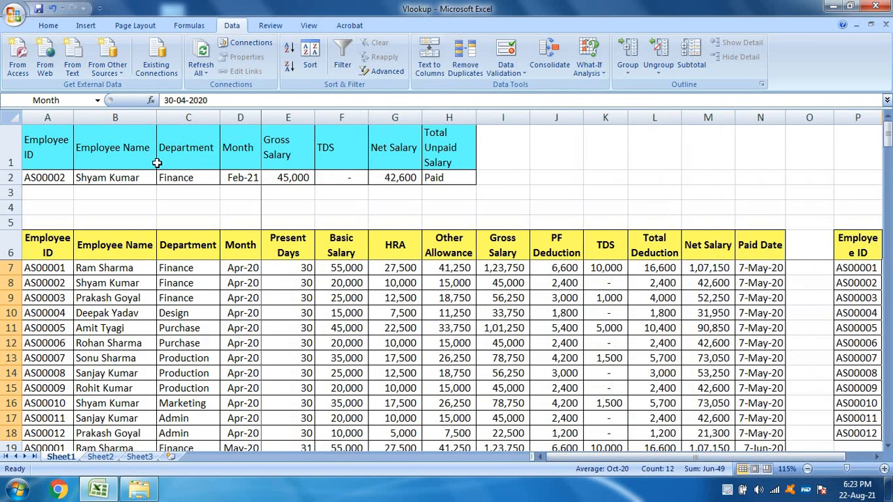
left_click(50, 177)
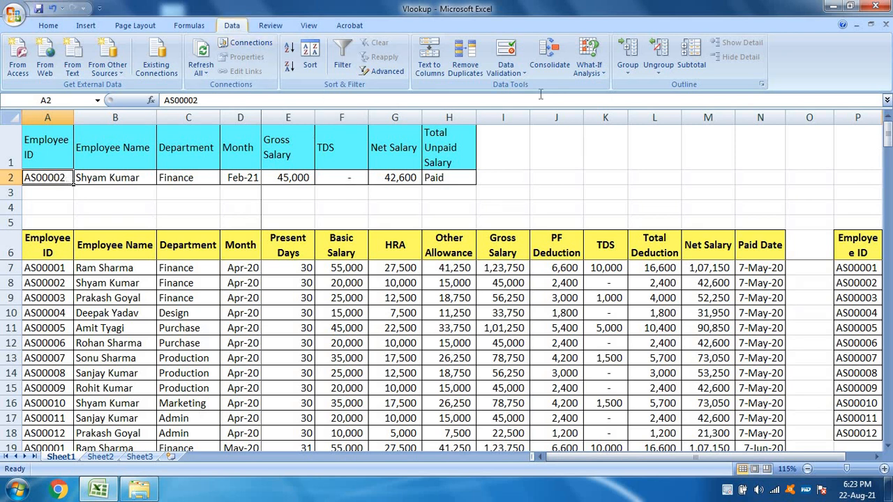
left_click(516, 72)
left_click(532, 88)
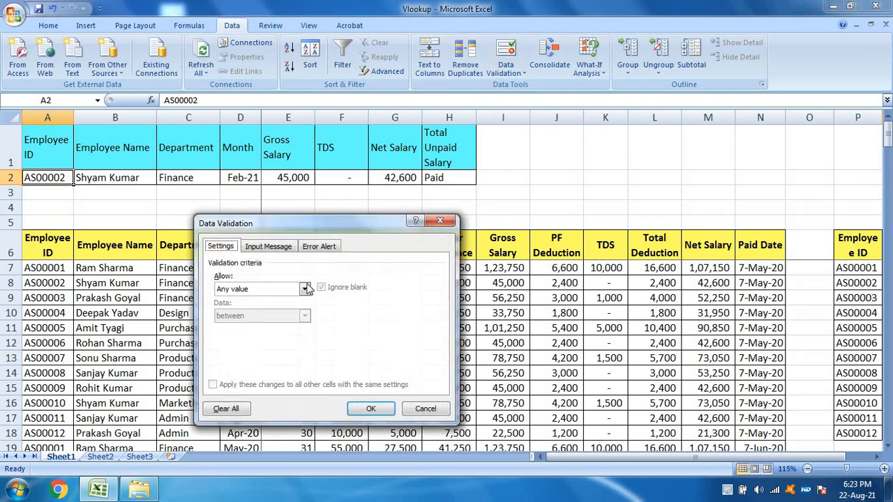
left_click(270, 289)
left_click(241, 327)
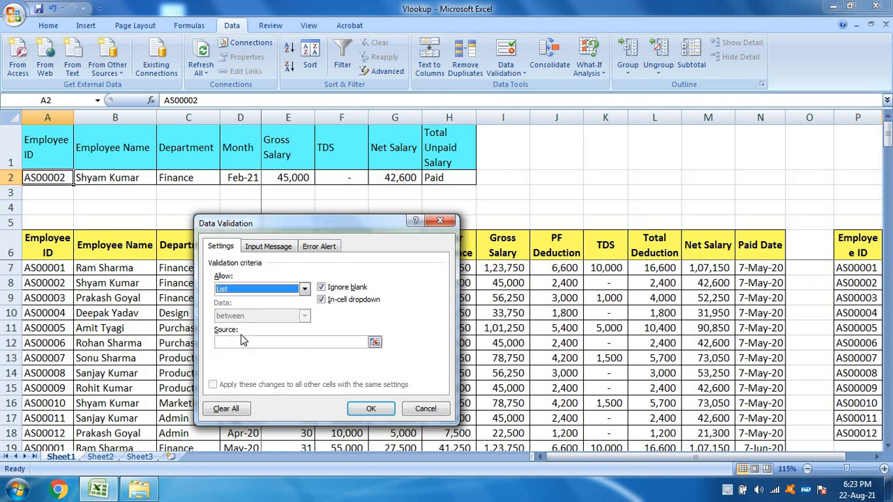
left_click(243, 342)
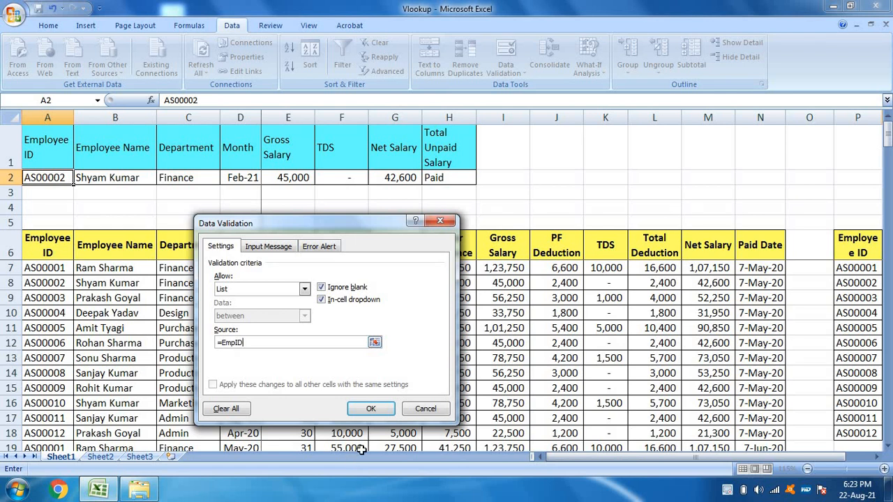
left_click(371, 409)
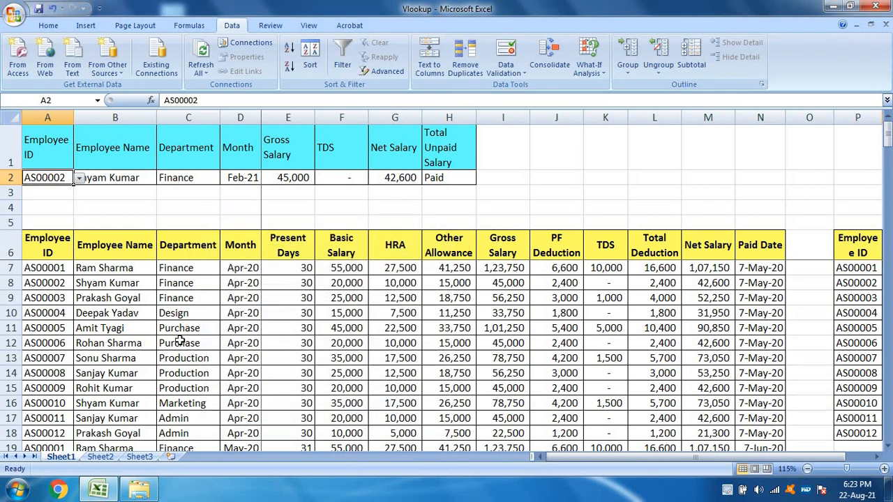
Step: Choose the sixth employee's ID from the dropdown in A2 and check the Employee Name formula in B2
left_click(80, 178)
left_click(21, 240)
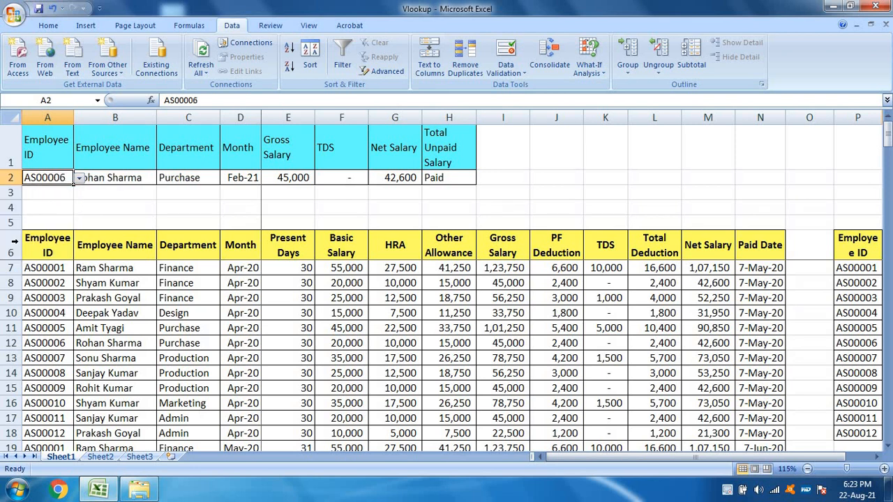
left_click(110, 177)
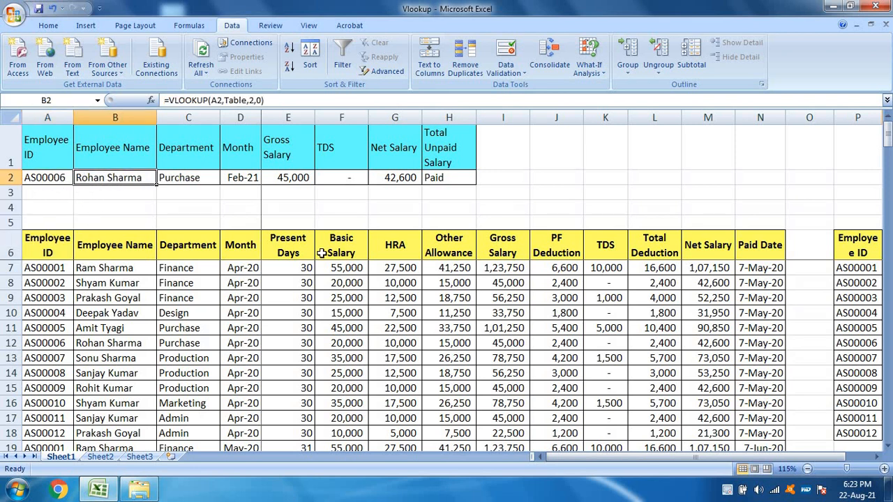
left_click(39, 182)
left_click(84, 180)
left_click(61, 179)
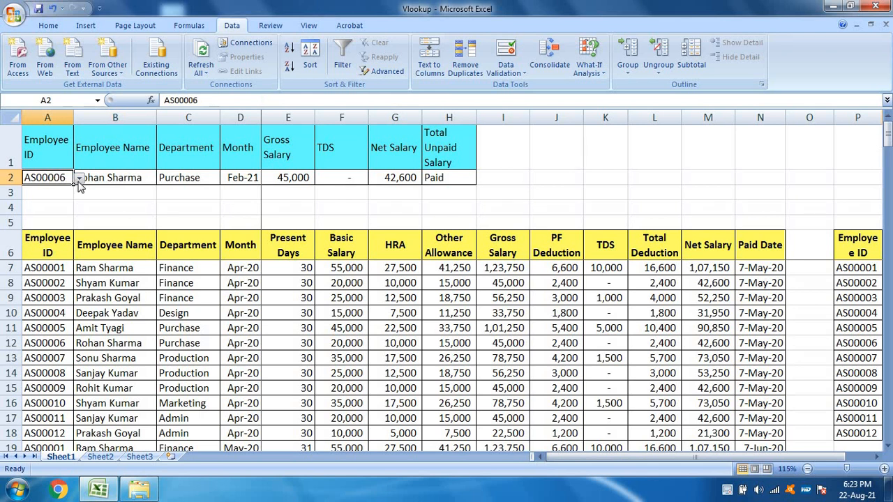
Step: Choose the twelfth employee's ID from the A2 dropdown and check the name, department and gross salary lookups
left_click(80, 178)
scroll(61, 251, "down", 2)
left_click(62, 260)
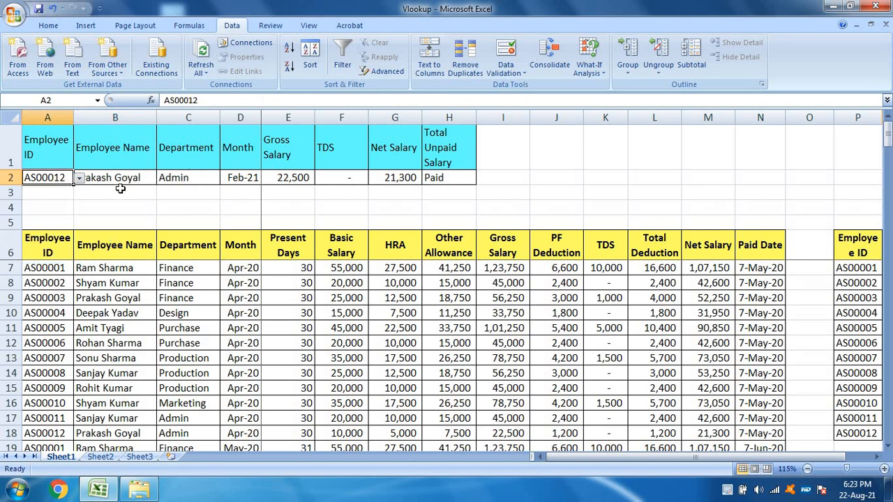
left_click(123, 179)
left_click(160, 179)
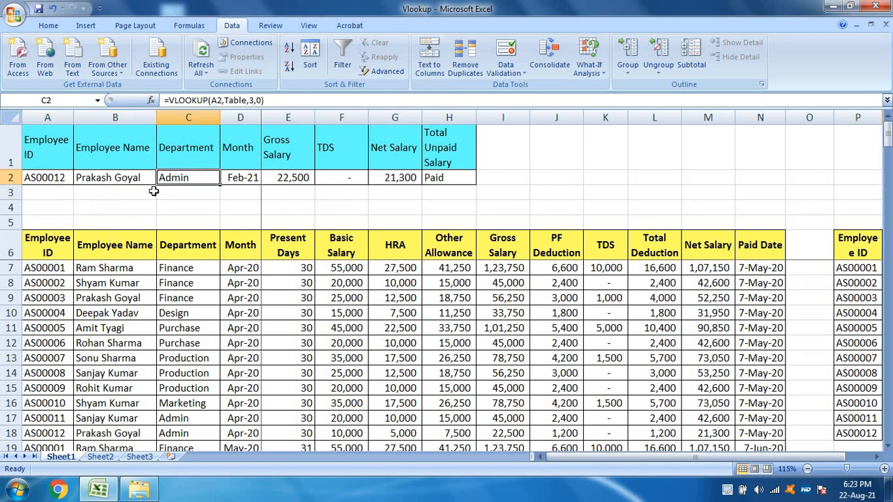
left_click(301, 174)
left_click(198, 174)
left_click(95, 174)
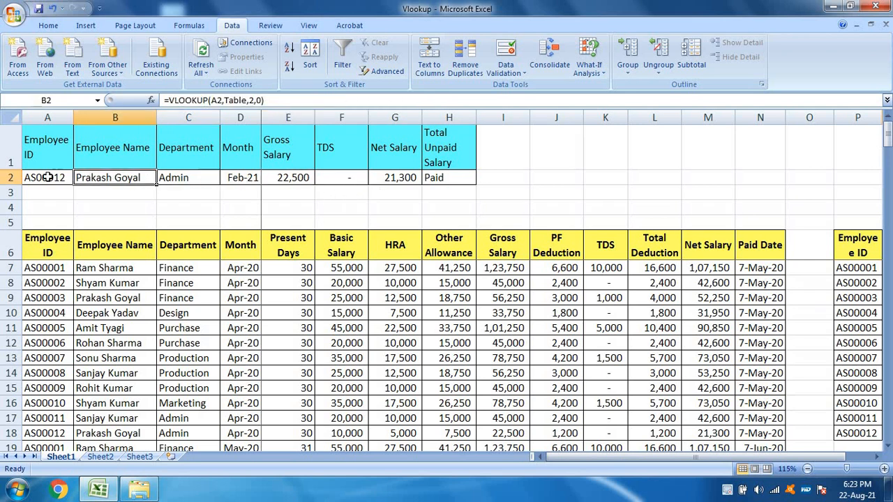
Step: Select the ninth employee's ID in A2 from the dropdown and check the name and department lookups
left_click(55, 179)
left_click(81, 178)
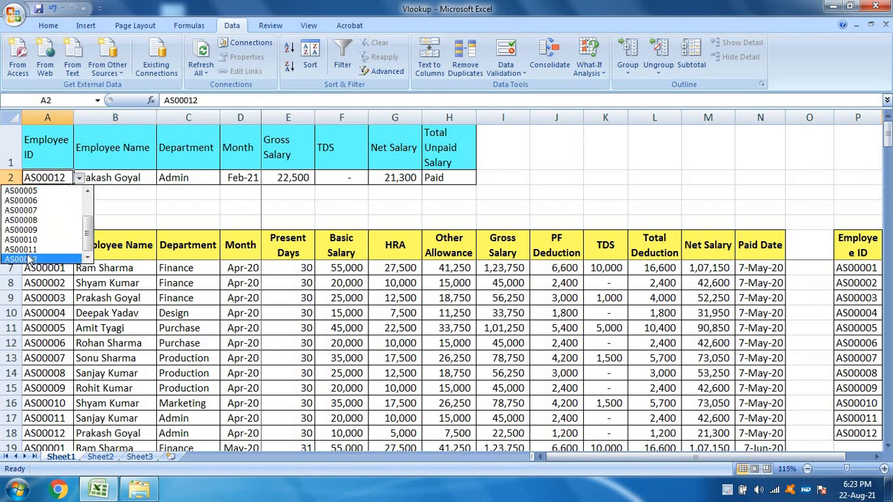
left_click(31, 231)
left_click(114, 178)
left_click(199, 179)
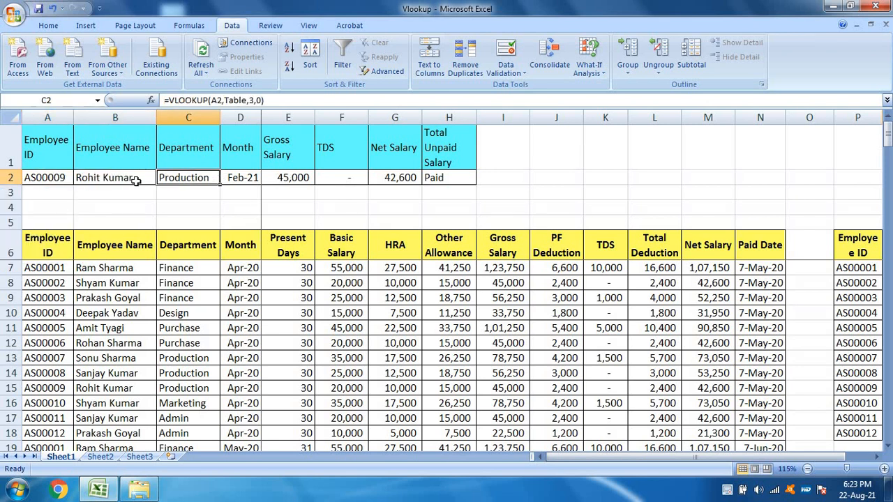
left_click(135, 180)
left_click(180, 179)
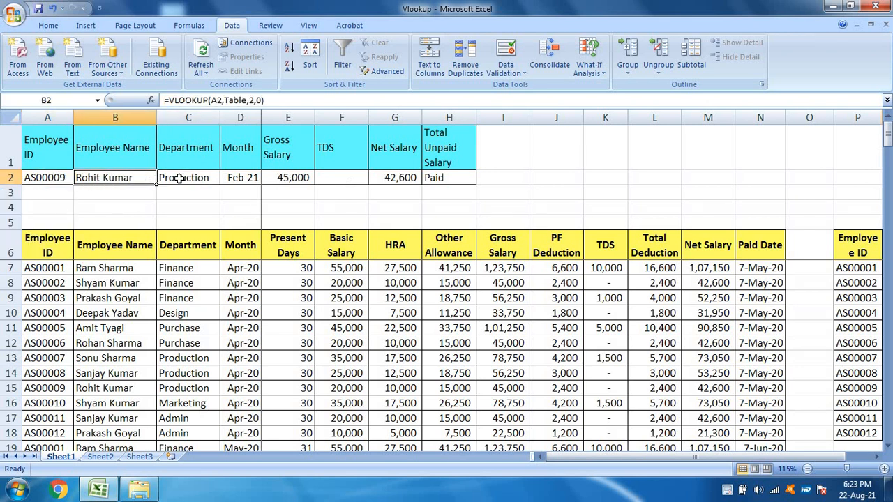
Step: Add list data validation to the Month cell D2 with =Month as the source
left_click(241, 179)
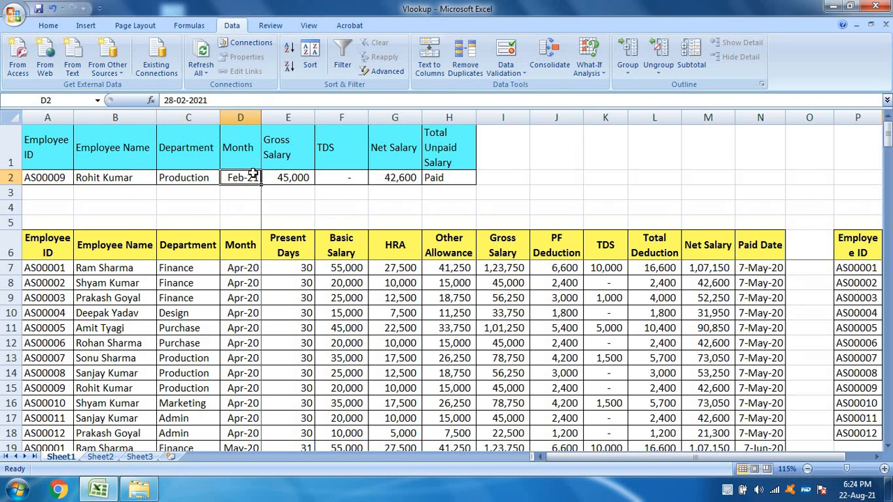
left_click(513, 70)
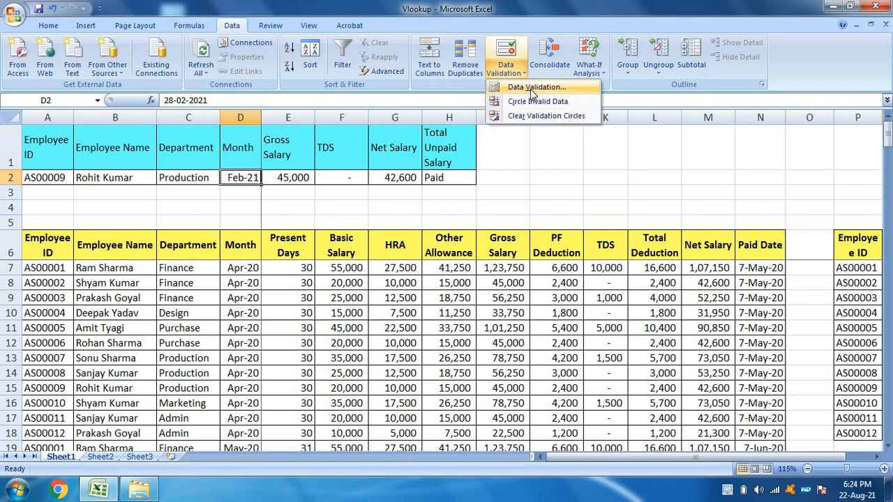
left_click(536, 87)
left_click(272, 288)
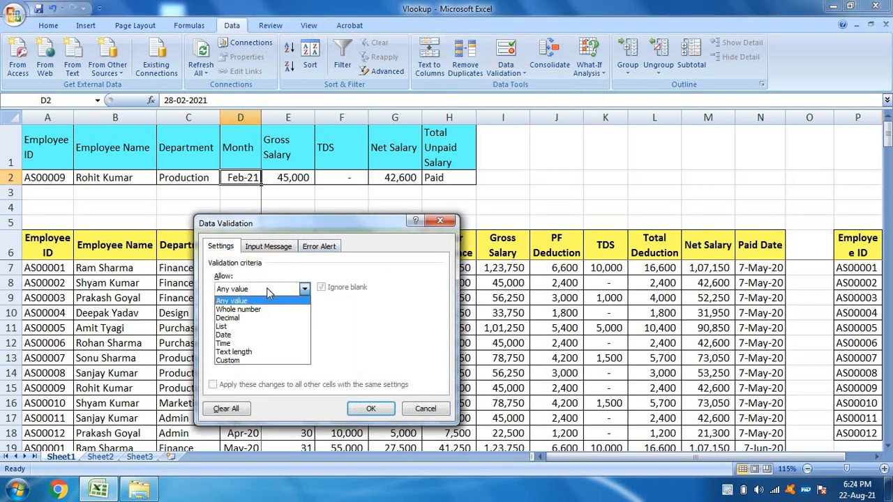
left_click(245, 326)
left_click(279, 343)
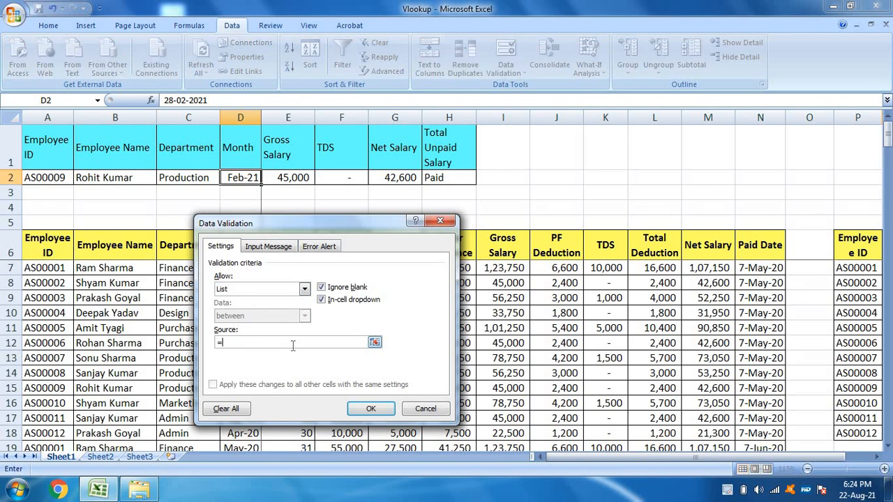
type("=Month")
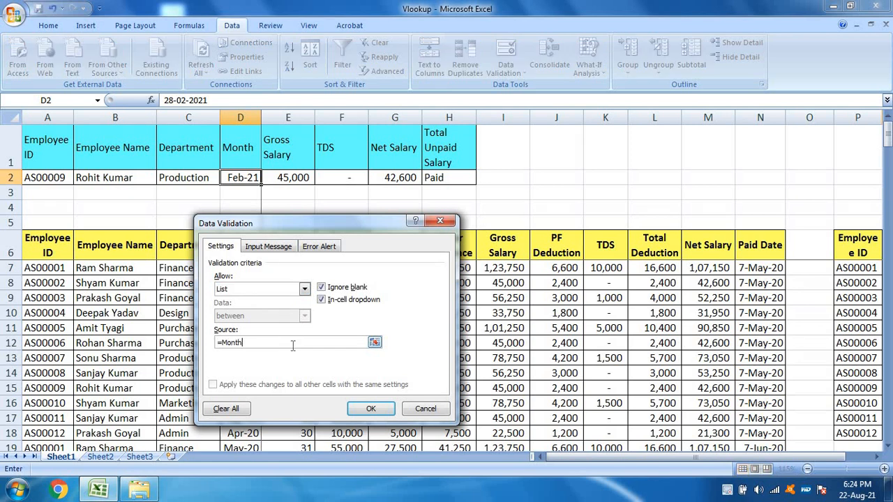
left_click(370, 409)
Step: Choose Aug-20 from the Month dropdown in D2 and check the Gross Salary formula in E2
left_click(266, 178)
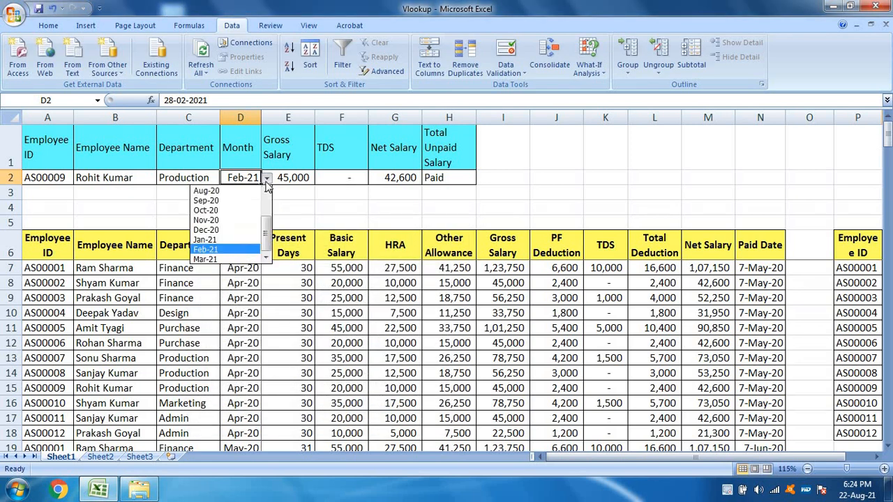
left_click(237, 188)
left_click(283, 183)
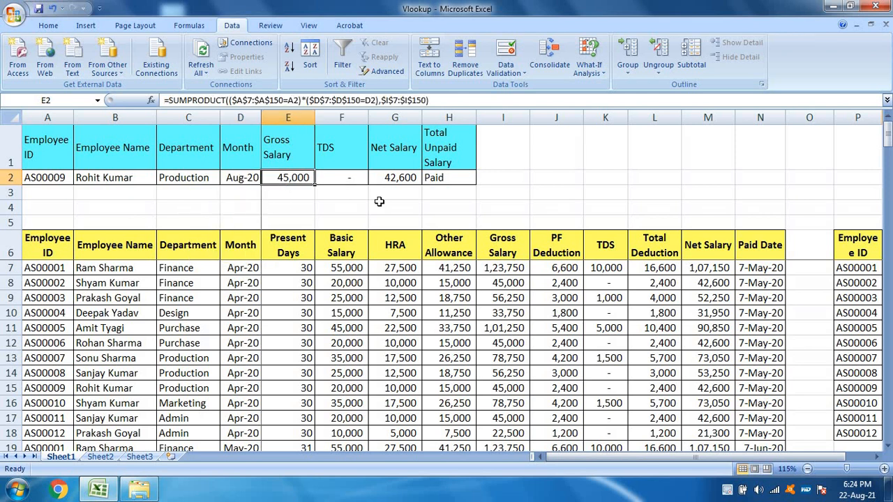
Step: Compare the Employee Name, Department and Gross Salary formulas in row 2 with the Employee ID and Month they depend on
key("Left")
key("Left")
key("Left")
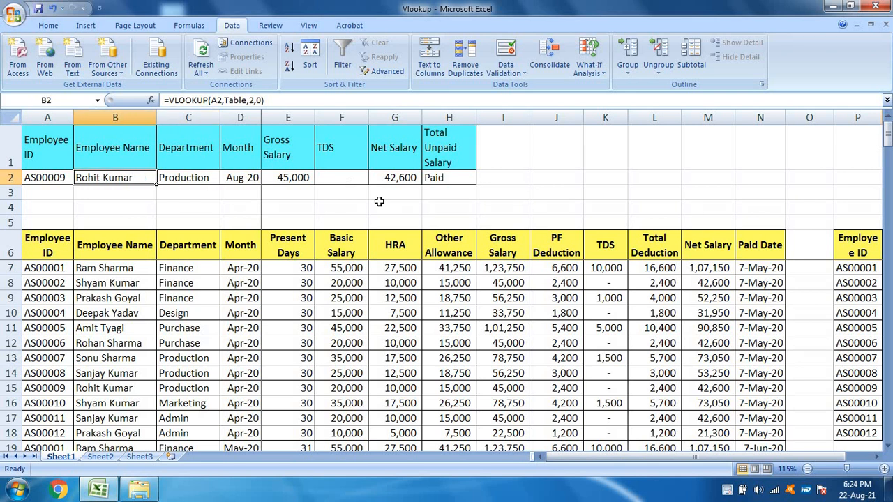
key("Right")
key("Right")
key("Right")
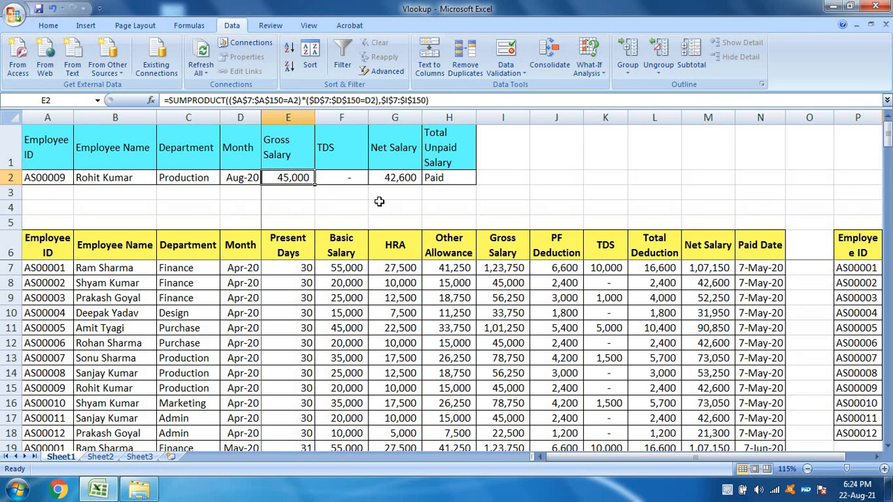
key("Left")
key("Left")
key("Left")
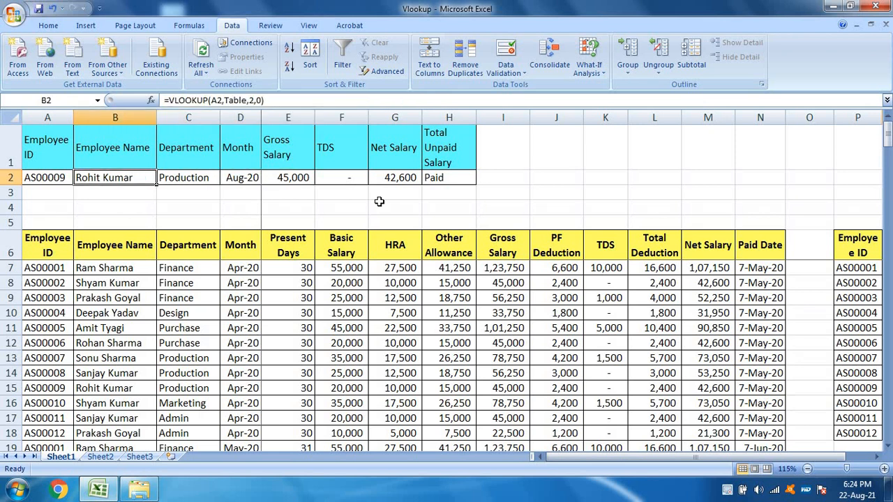
key("Left")
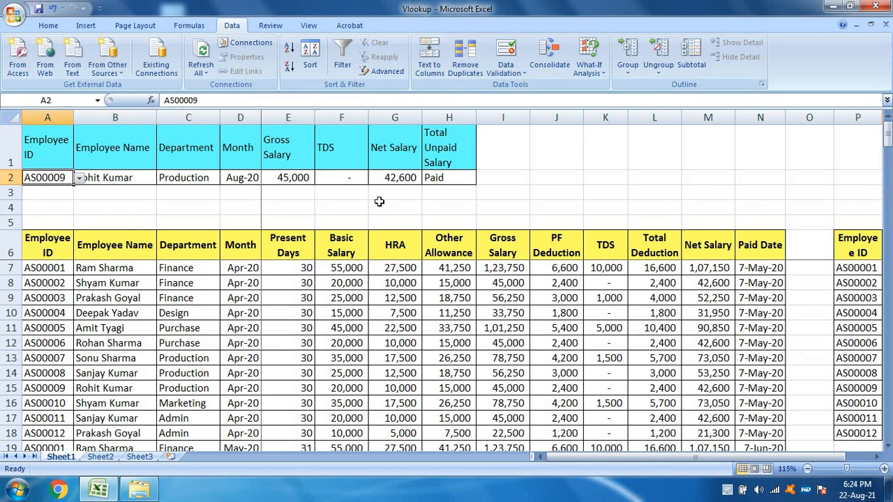
key("Right")
key("Right")
key("Right")
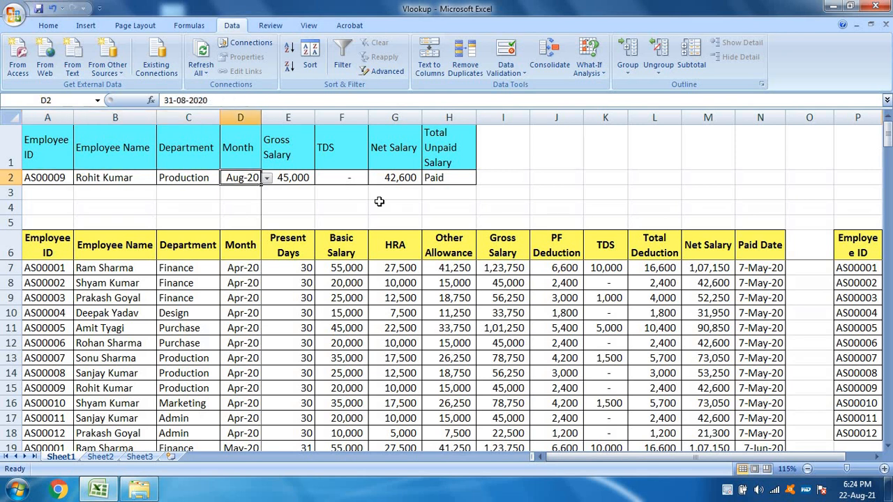
key("Left")
key("Left")
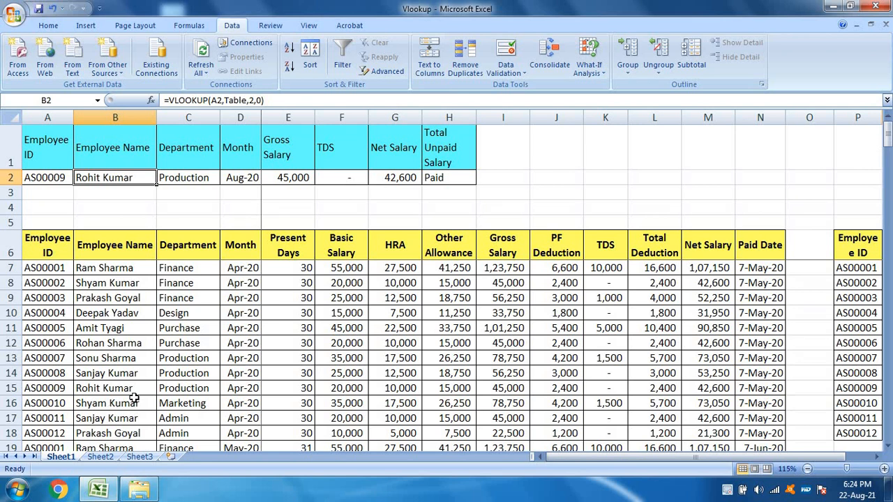
Step: Examine repeated employee names in the salary table, and review the Employee ID, Month and Gross Salary cells in row 2
left_click(88, 432)
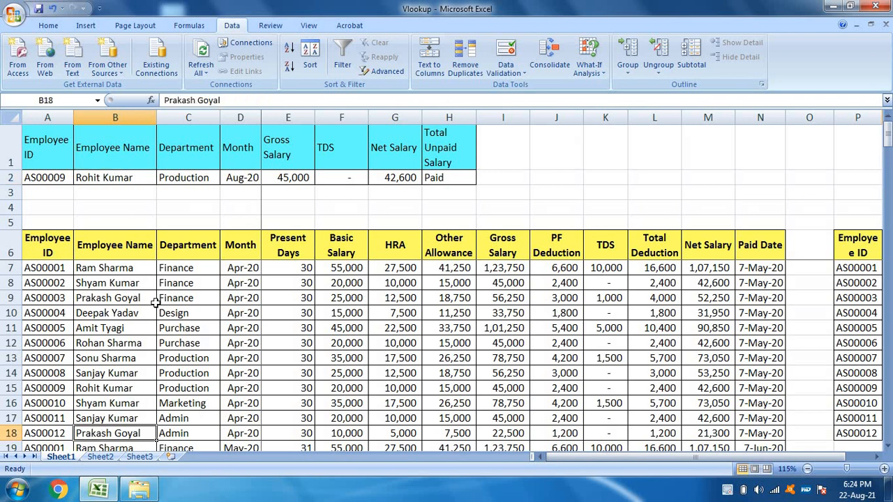
left_click(125, 389)
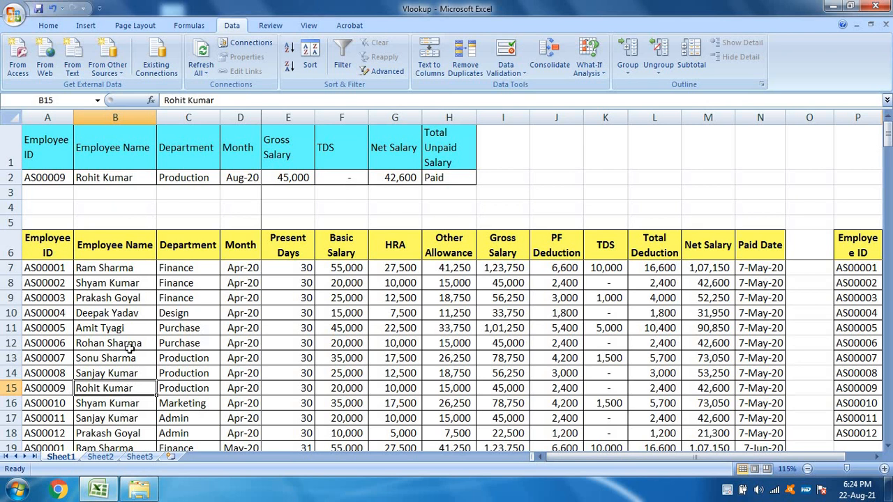
left_click(122, 286)
left_click(114, 403, "ctrl")
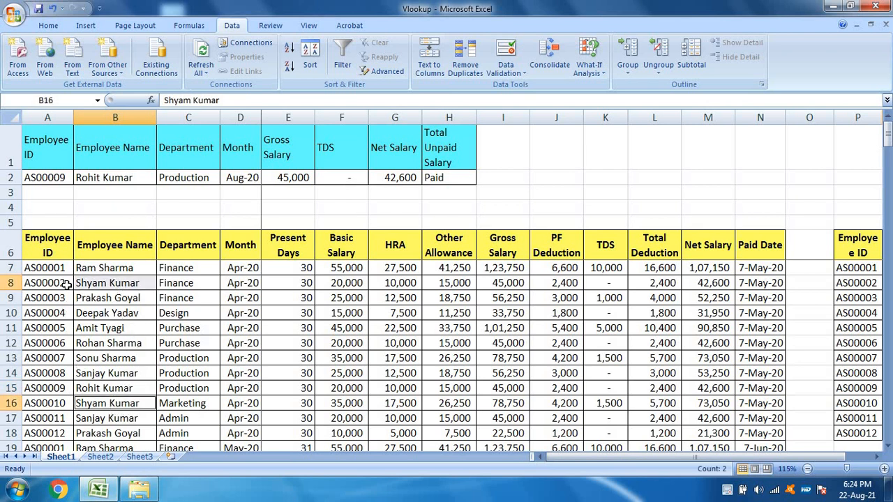
left_click(66, 177)
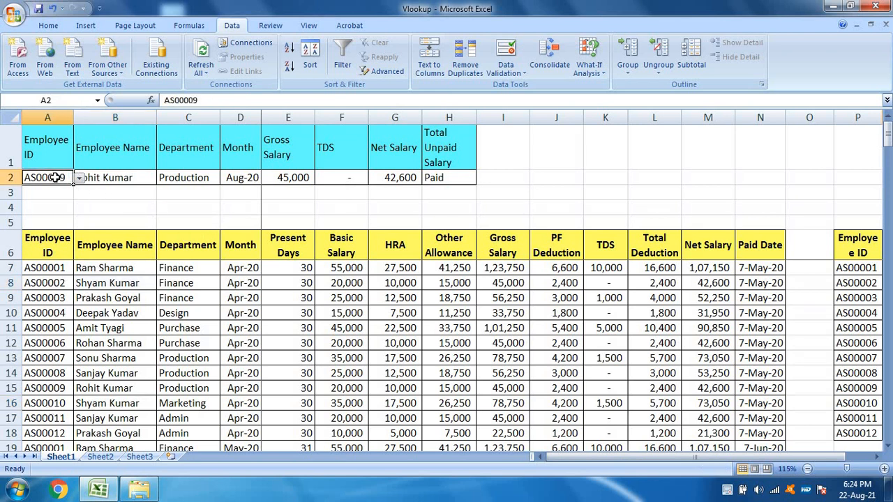
left_click(241, 177)
left_click(301, 177)
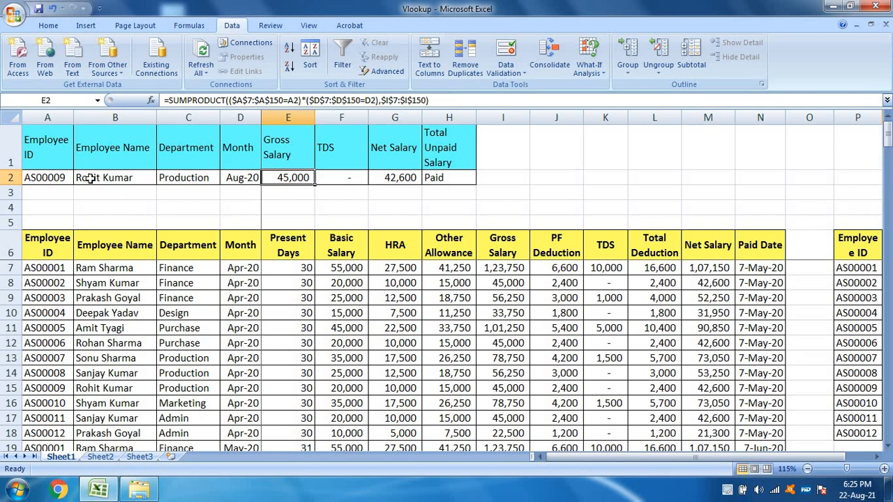
left_click(64, 178)
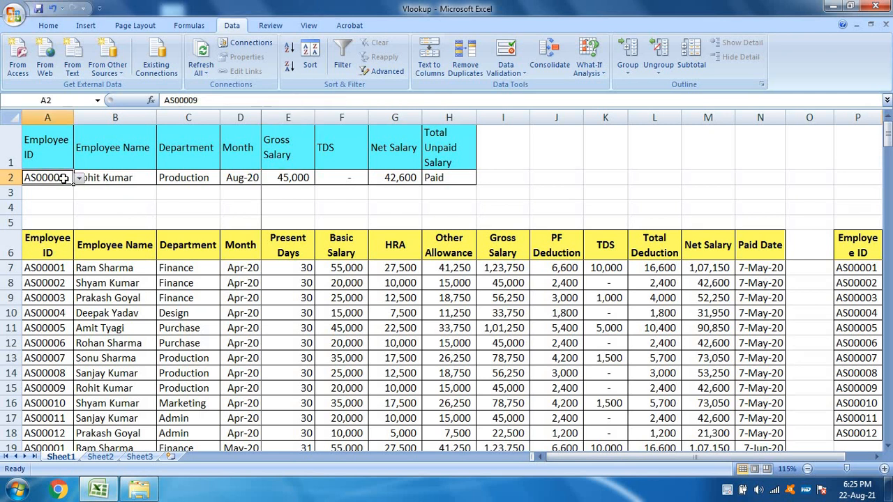
left_click(244, 179)
left_click(296, 179)
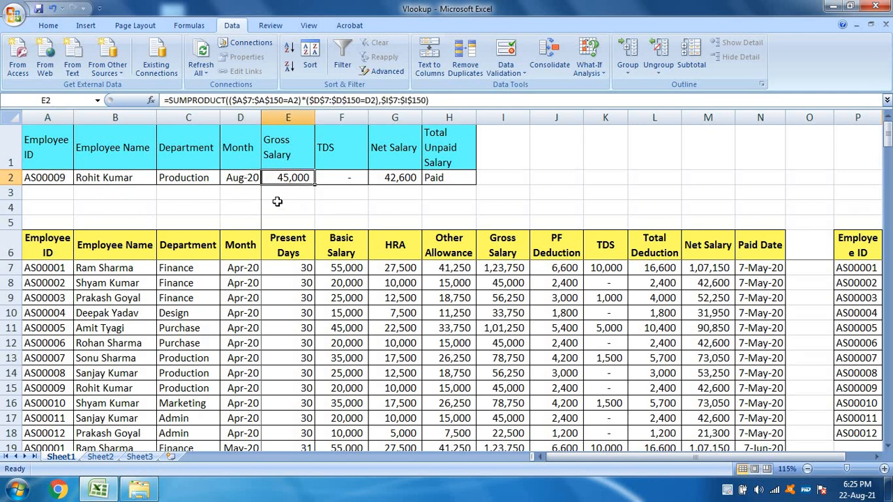
Step: Insert a new column before the Employee ID column and enter the heading Helper in A6
left_click(58, 117)
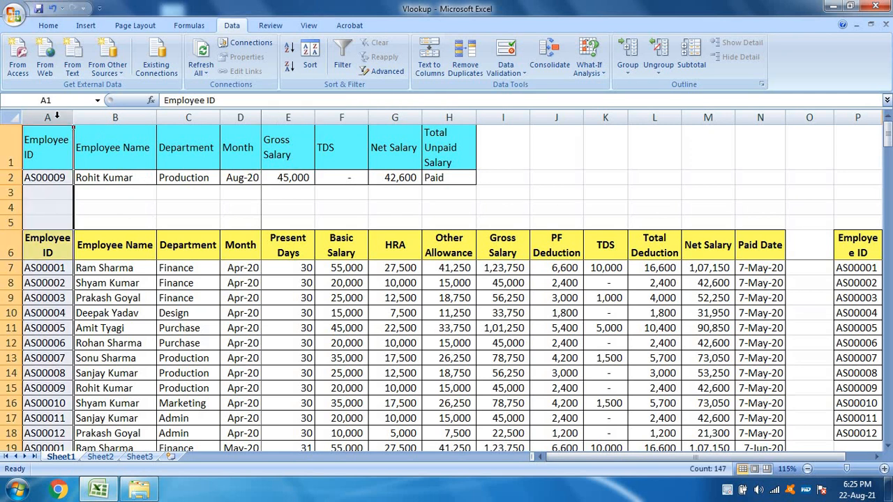
right_click(57, 117)
left_click(89, 185)
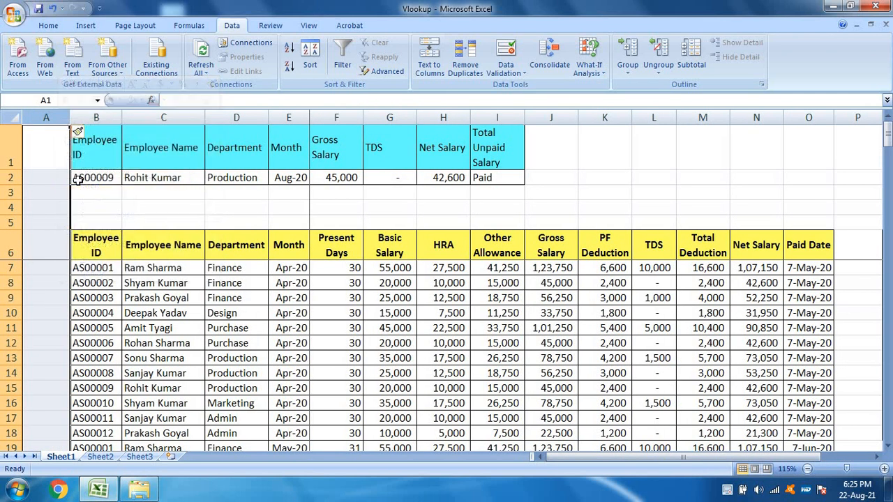
left_click(44, 237)
type("Helper")
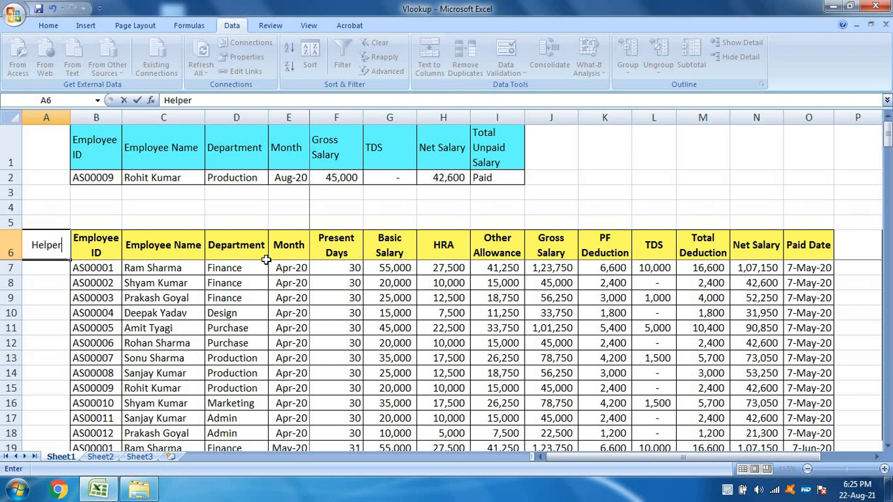
key("Return")
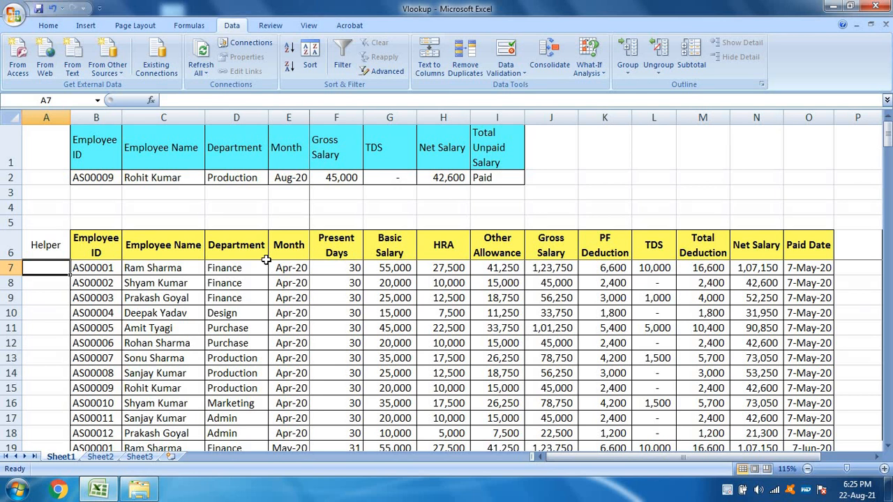
Step: Join the Employee ID and Month in the first Helper cell A7 with the formula =B7&E7
type("=")
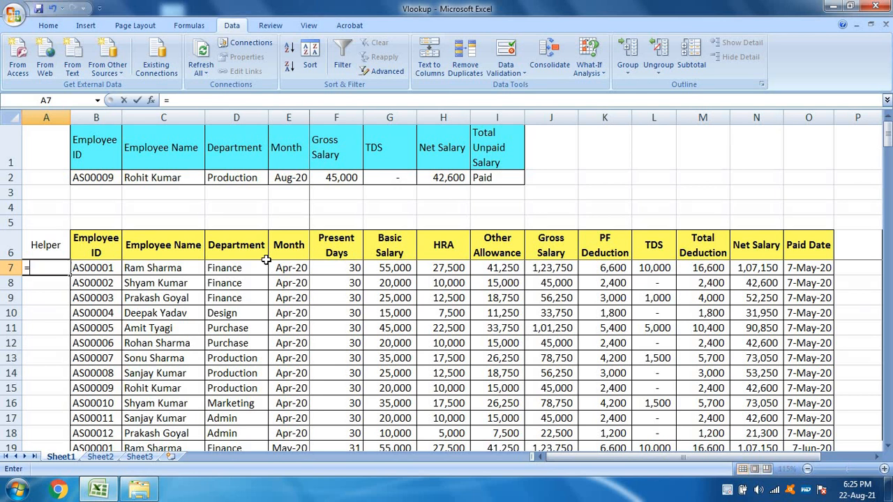
key("Right")
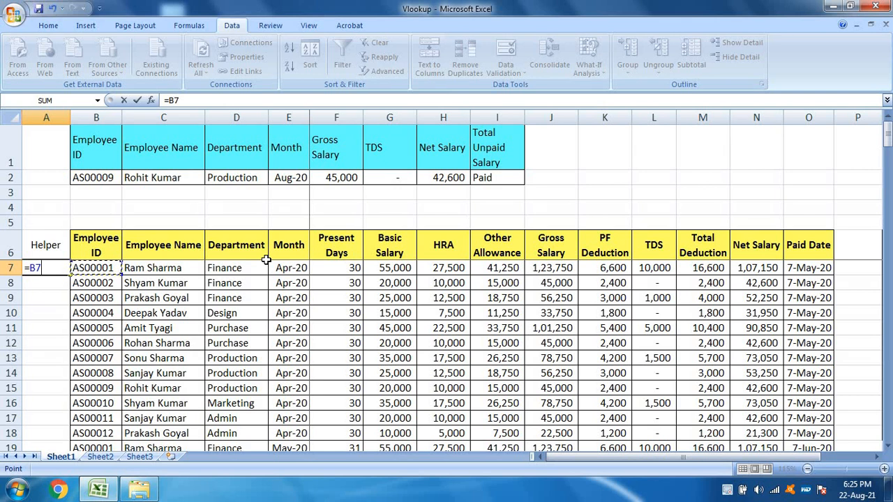
type("&")
key("Right")
key("Right")
key("Right")
key("Right")
key("ctrl+Return")
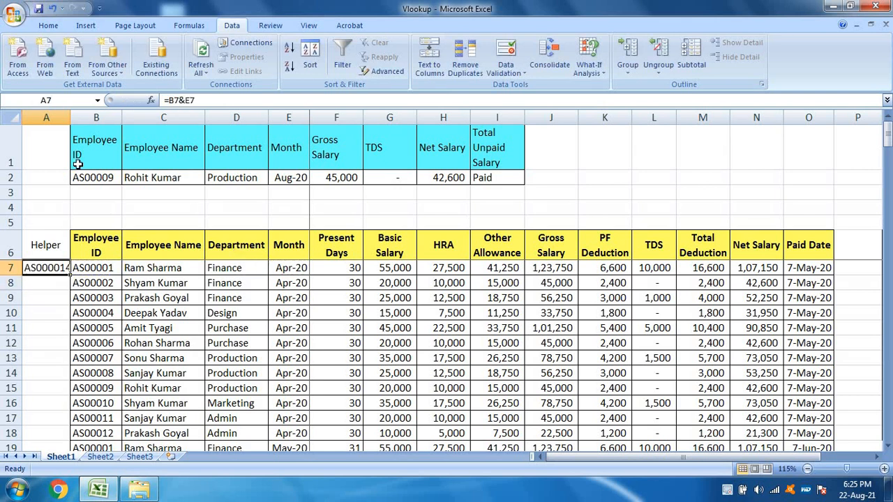
Step: Fit column A to its contents and fill the Helper formula down alongside the salary table
double_click(70, 117)
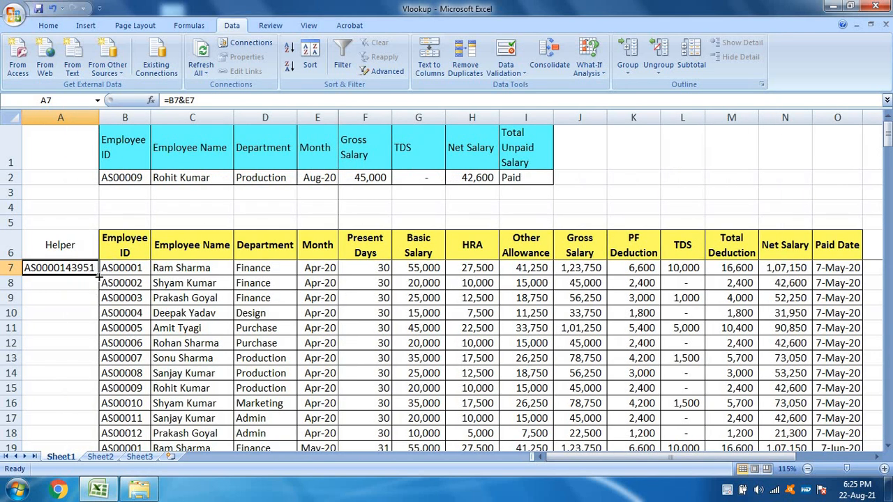
double_click(98, 276)
Step: Replace the Gross Salary formula in F2 with a VLOOKUP that uses the joined Employee ID and Month, B2&E2, as lookup value
left_click(370, 176)
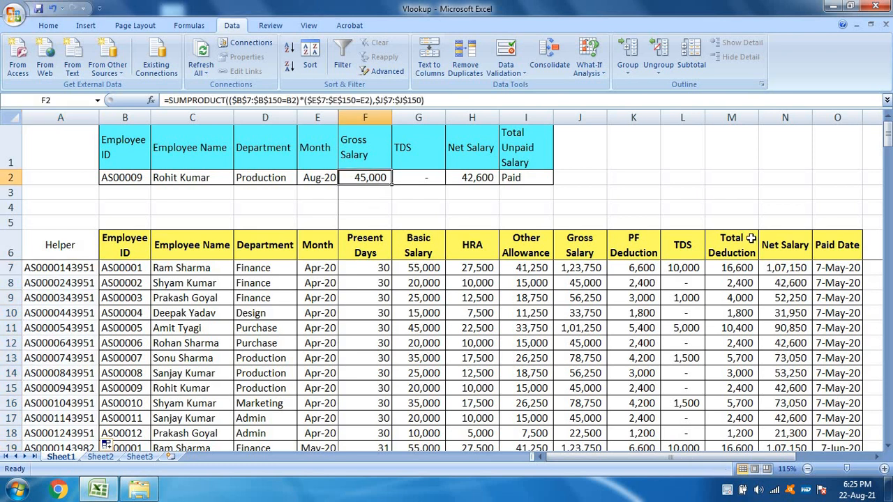
type("=")
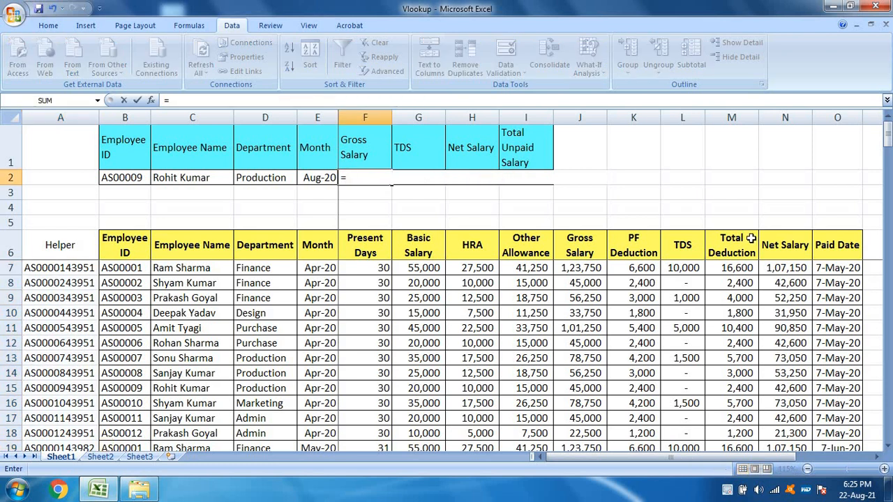
type("vlook")
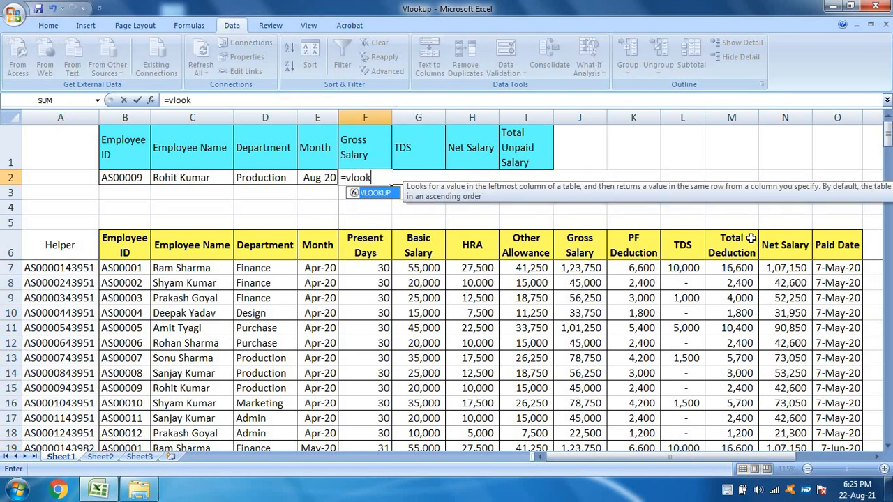
type("up(")
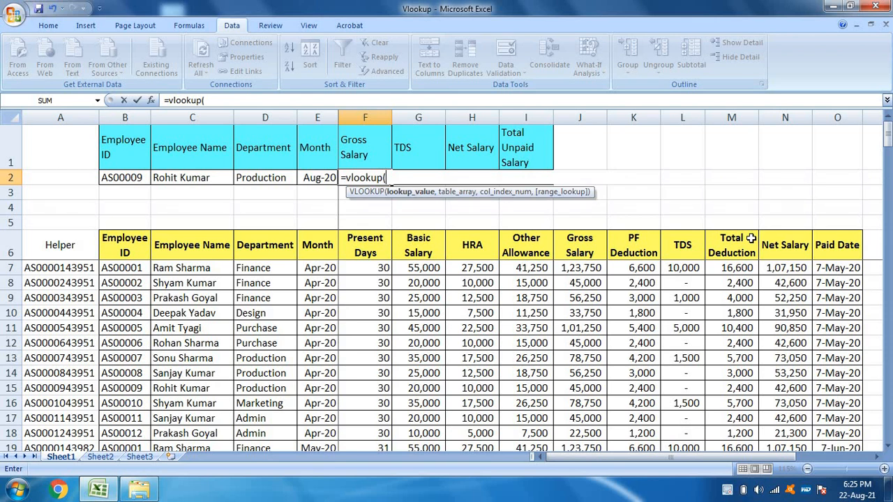
key("Left")
key("Left")
key("Left")
key("Left")
type("&")
key("Left")
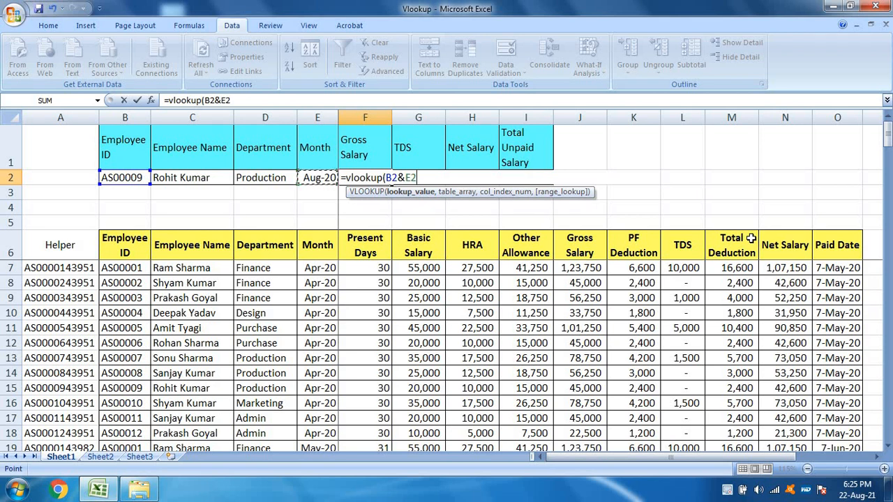
type(",")
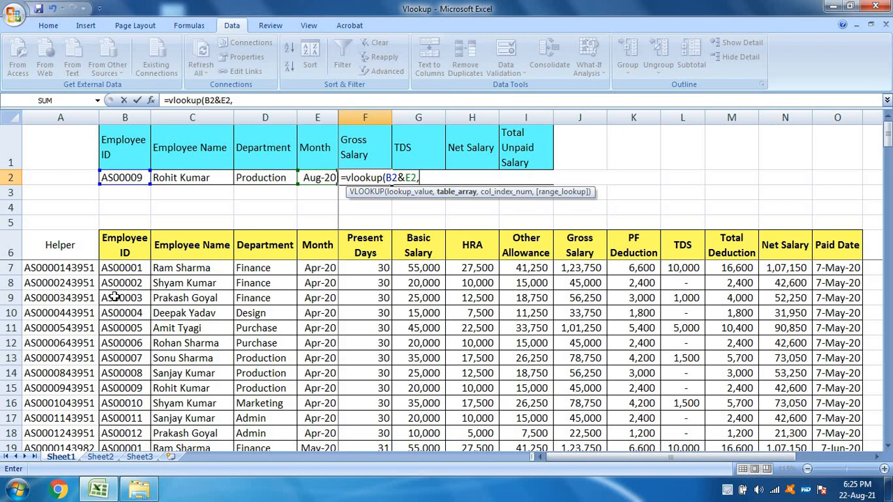
Step: Set the VLOOKUP table array to the whole salary table including the Helper column, as the absolute range $A$7:$O$150
left_click(77, 268)
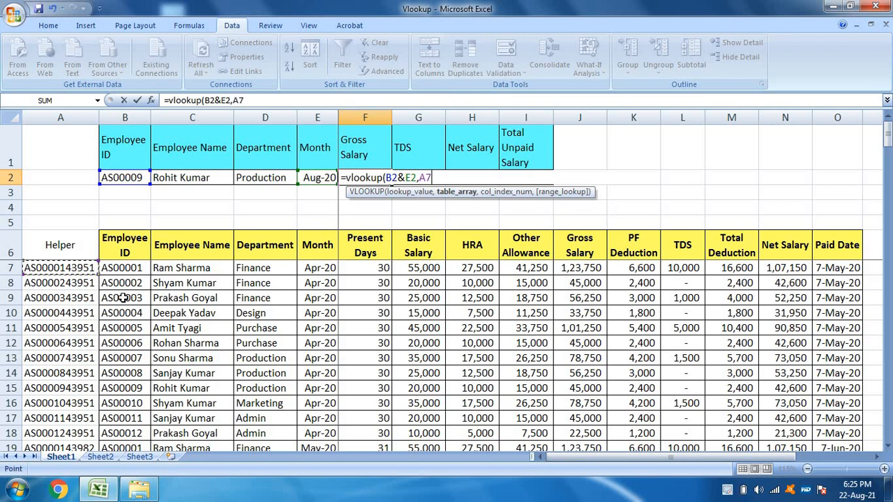
left_click_drag(77, 268, 126, 268)
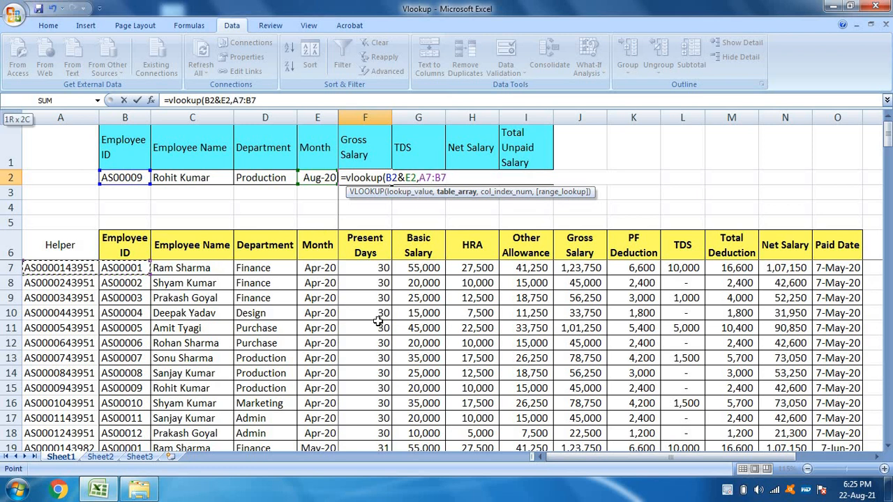
key("ctrl+shift+Right")
key("ctrl+shift+Down")
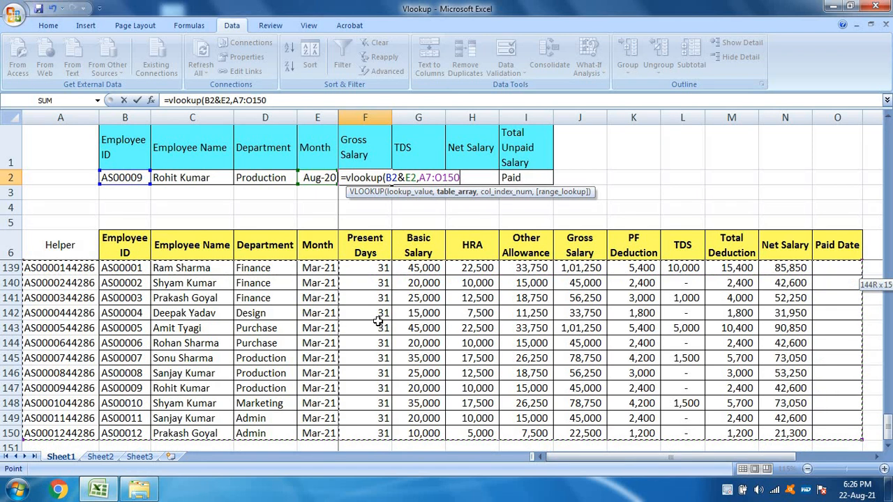
key("F4")
type(",")
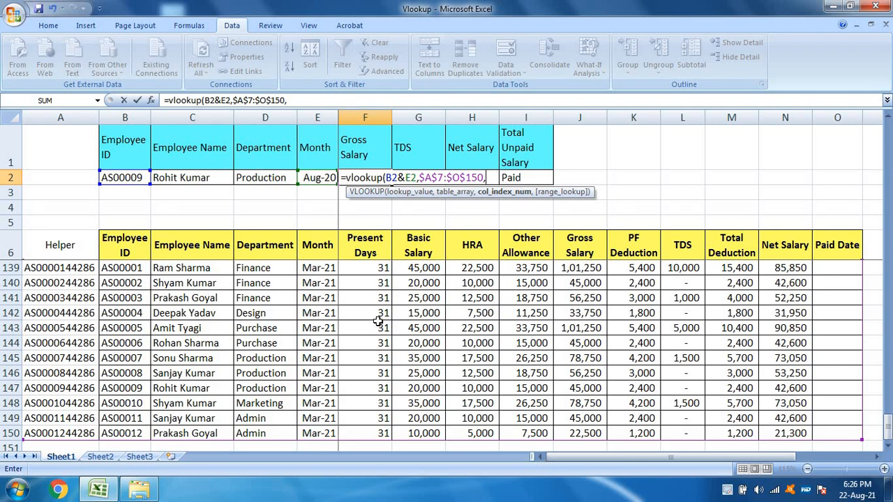
Step: Complete the VLOOKUP in F2 with column index 10 for Gross Salary and 0 for an exact match
left_click_drag(888, 434, 888, 134)
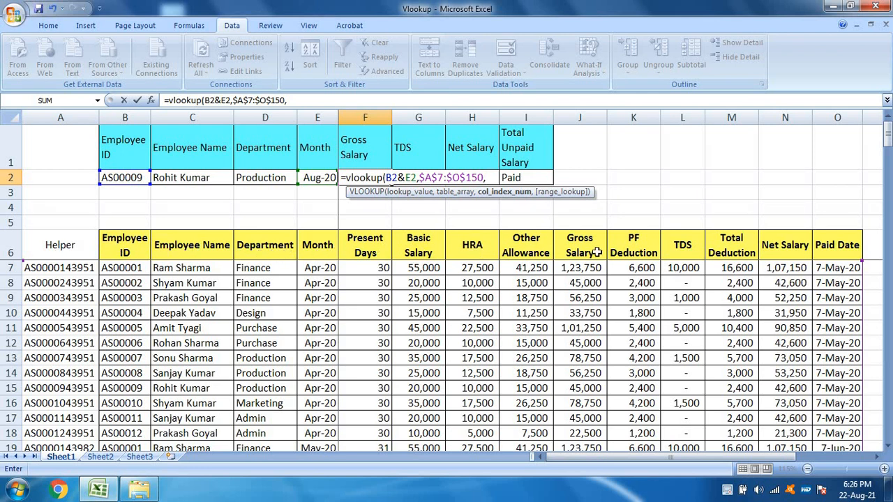
type("10,0)")
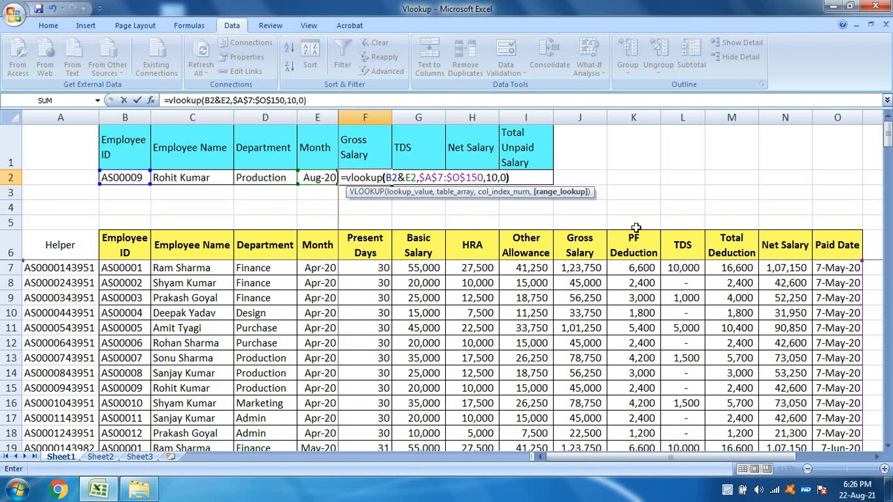
key("Return")
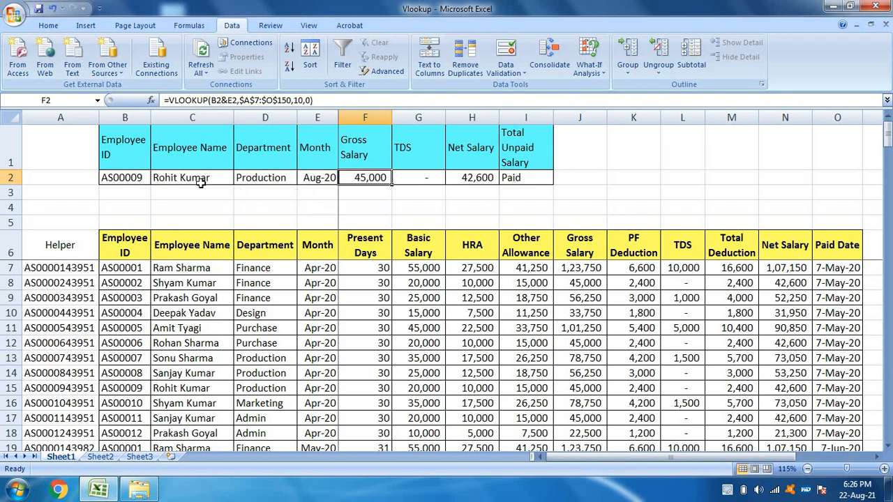
Step: Set the Employee ID in B2 to the first ID in its dropdown list
left_click(127, 177)
left_click(156, 177)
scroll(159, 226, "up", 2)
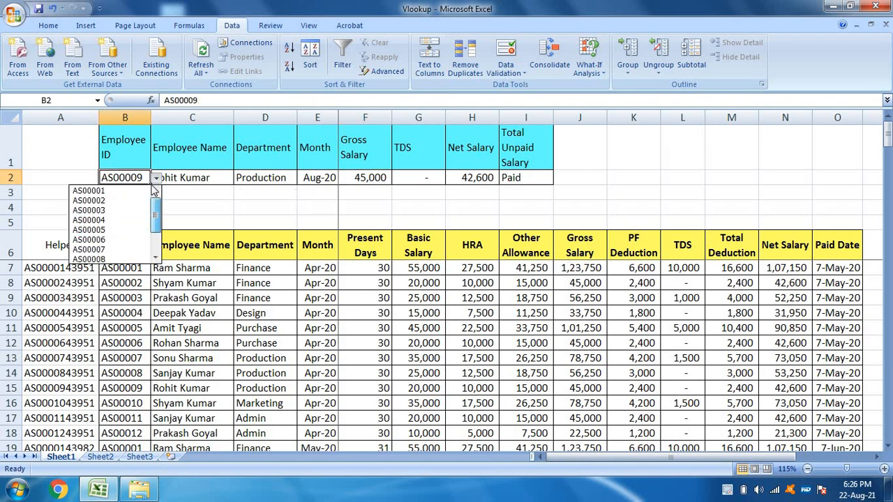
left_click(89, 191)
Step: Set the Month in E2 to Mar-21 to test the lookup
left_click(317, 177)
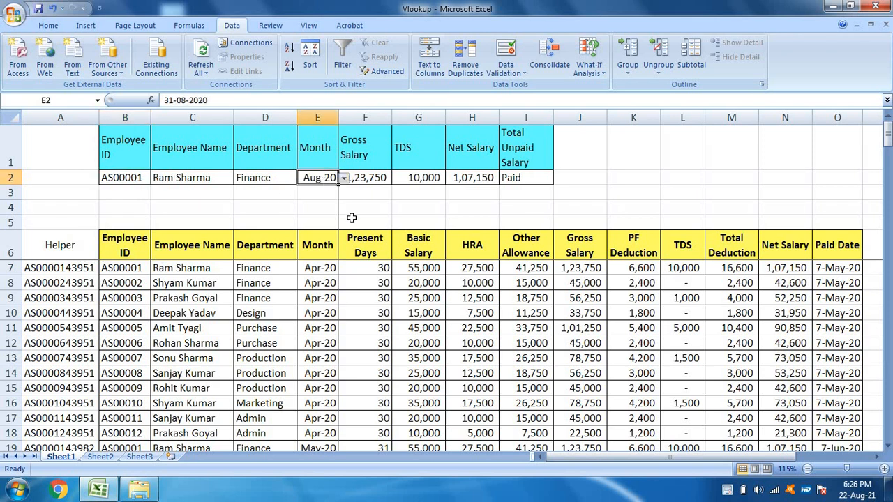
left_click(343, 179)
left_click_drag(341, 236, 342, 263)
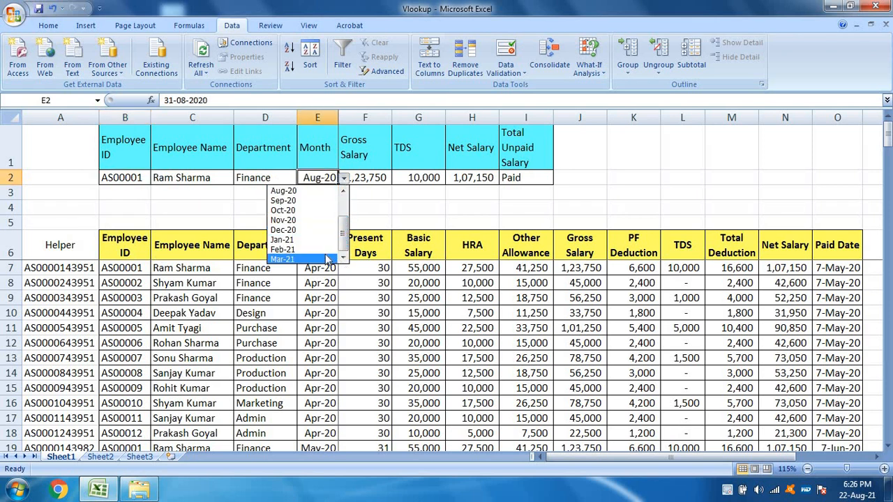
left_click(325, 259)
Step: Compare the Gross Salary result in F2 with the employee's Mar-21 record in row 139 of the salary table
left_click(365, 179)
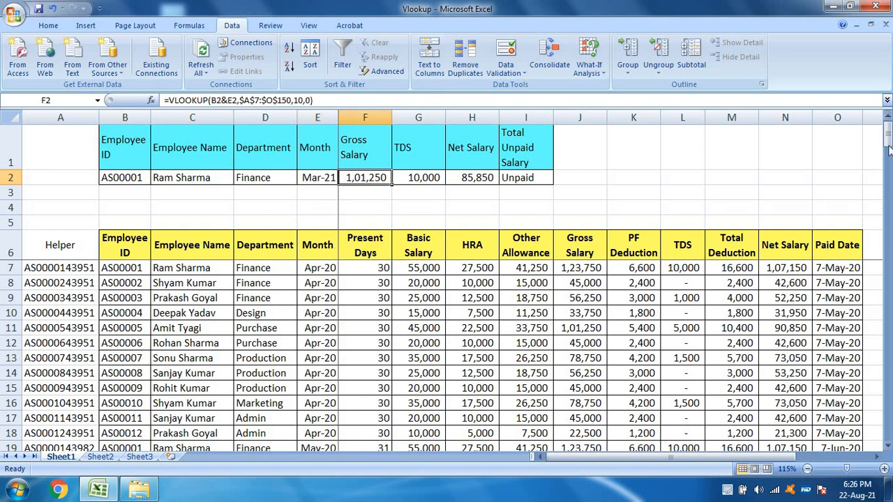
left_click_drag(887, 139, 887, 420)
left_click(318, 298)
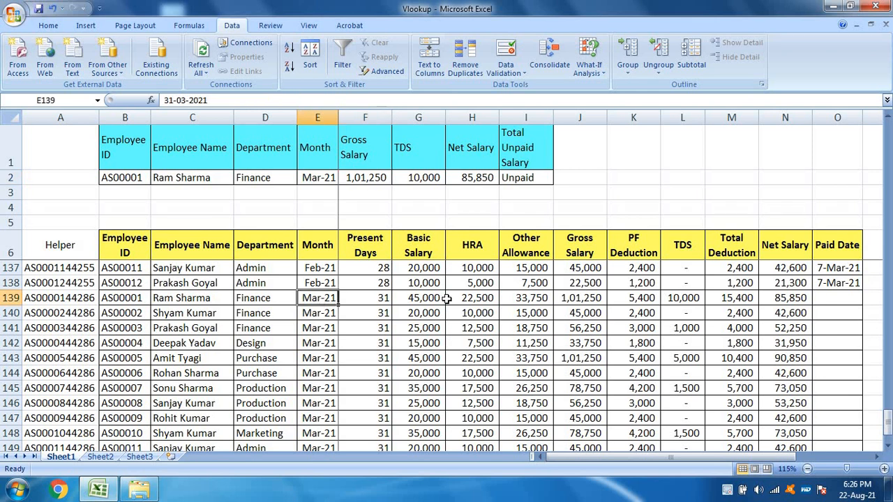
left_click(454, 298)
left_click(577, 299)
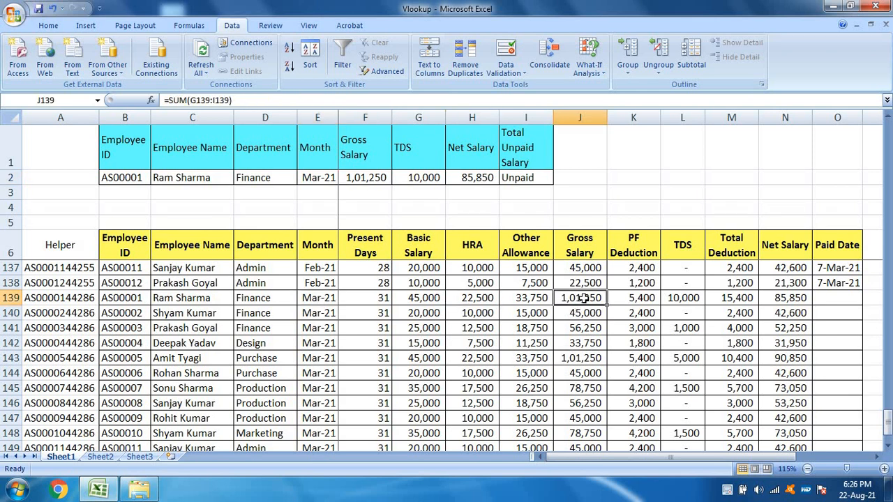
Step: Set the Month in E2 to Apr-20 and check the Gross Salary result in F2
left_click(324, 178)
left_click(344, 180)
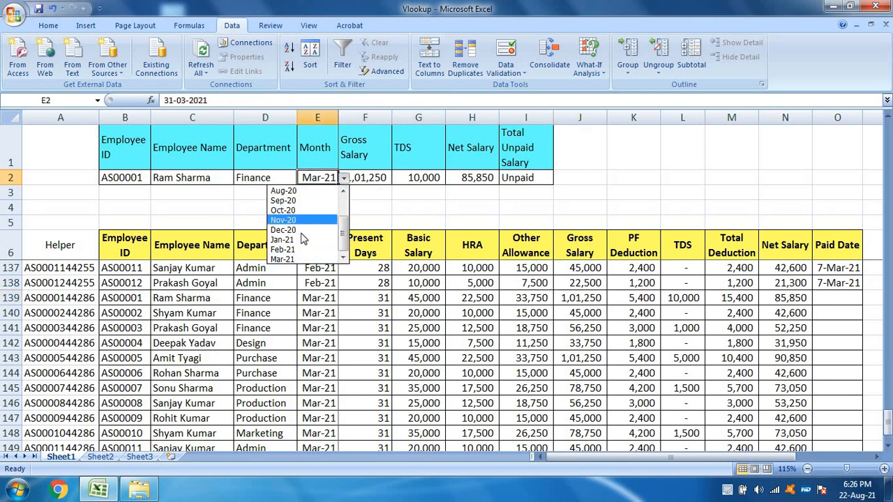
left_click_drag(343, 240, 343, 193)
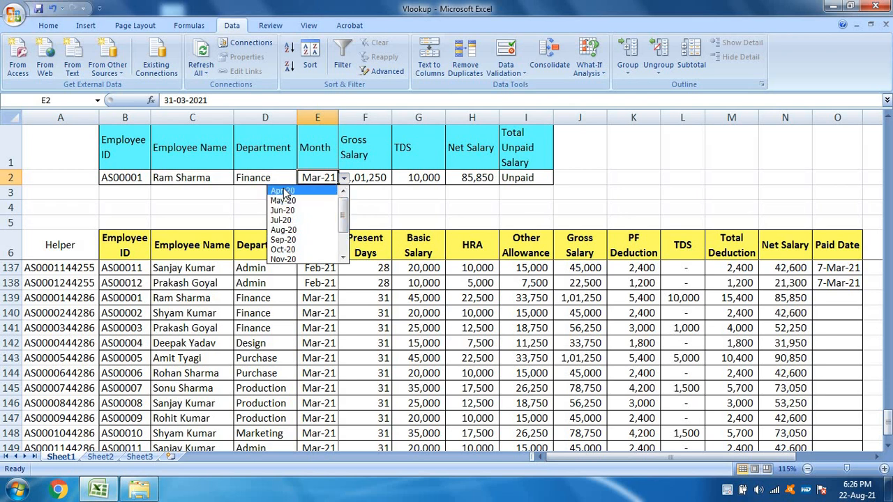
left_click(282, 190)
left_click(382, 176)
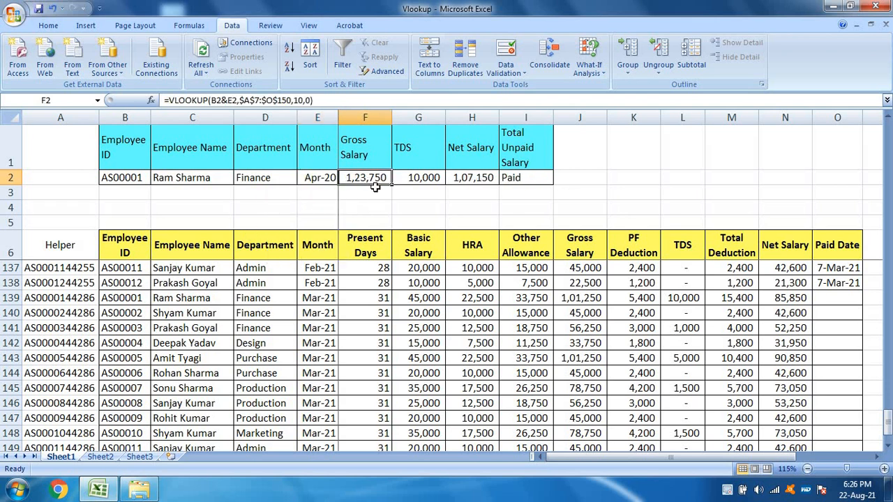
Step: Review both lookup criteria and the Gross Salary formula on Sheet1 against the multiple-lookup VLOOKUP and SUMPRODUCT topics on Sheet3
left_click(314, 178)
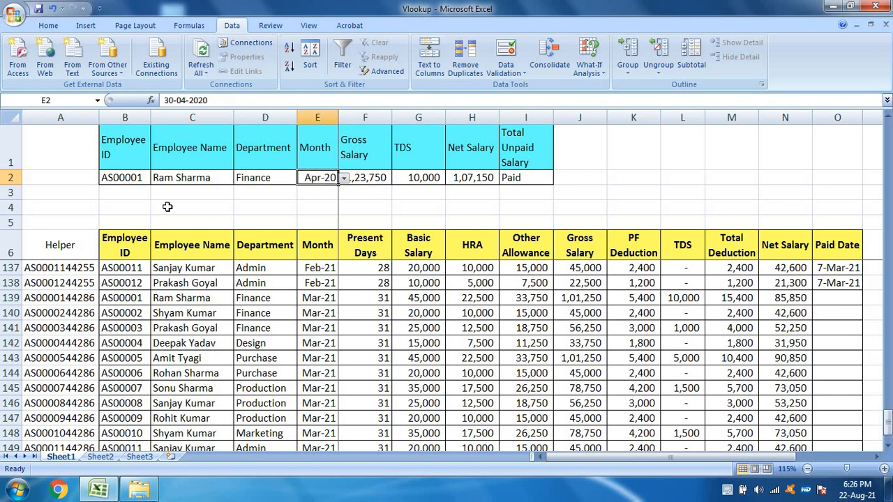
left_click(132, 177)
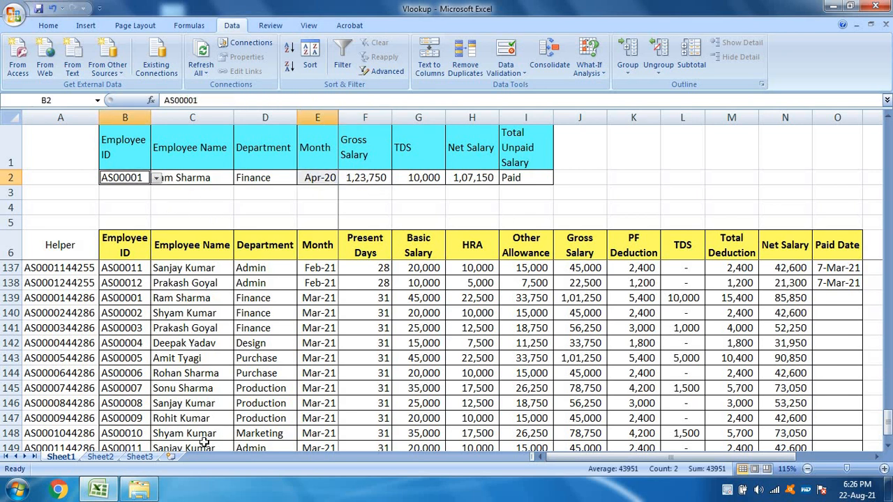
left_click(143, 459)
left_click(187, 198)
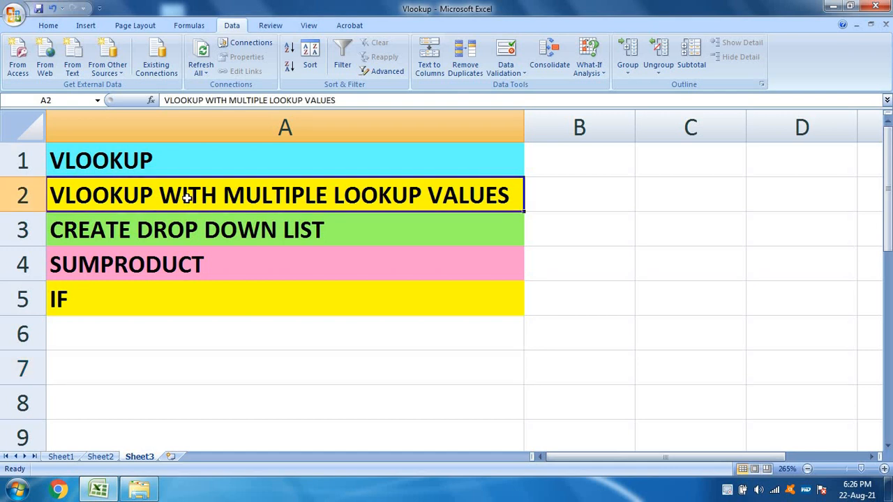
left_click(61, 456)
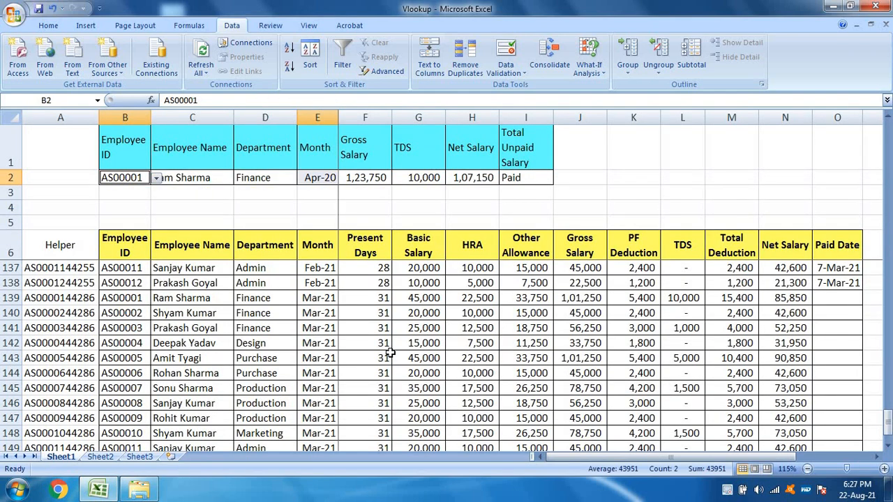
left_click(372, 178)
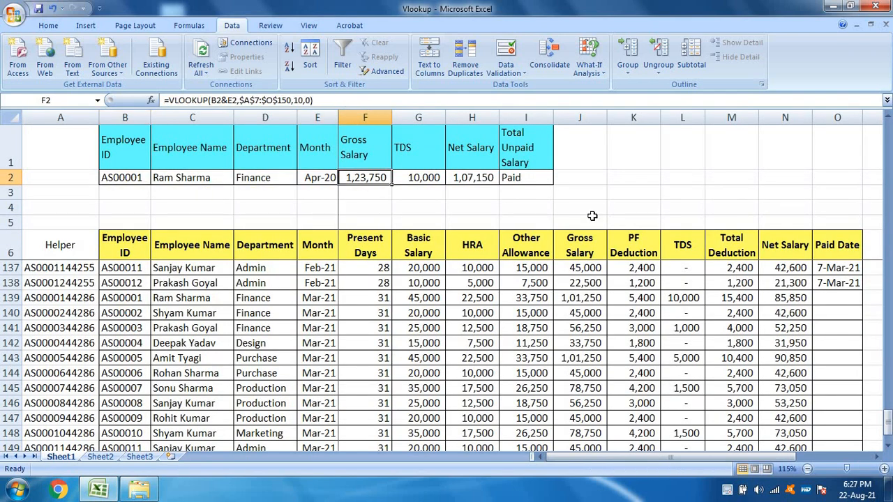
left_click(136, 457)
left_click(179, 265)
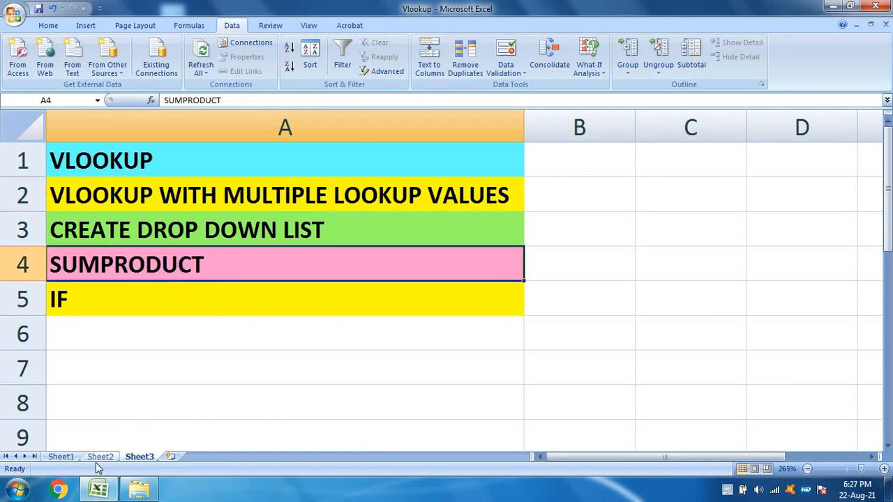
left_click(65, 458)
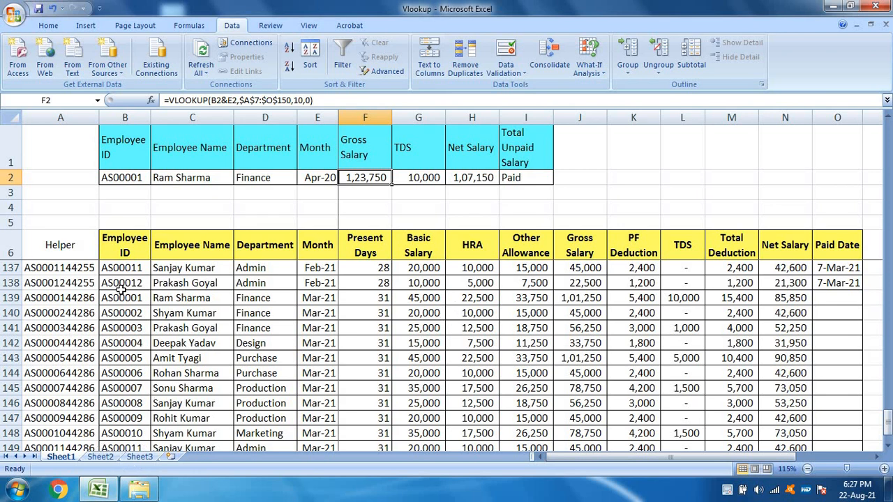
Step: Delete the Helper column A from Sheet1 and inspect the Gross Salary lookup cell in row 2
left_click(70, 250)
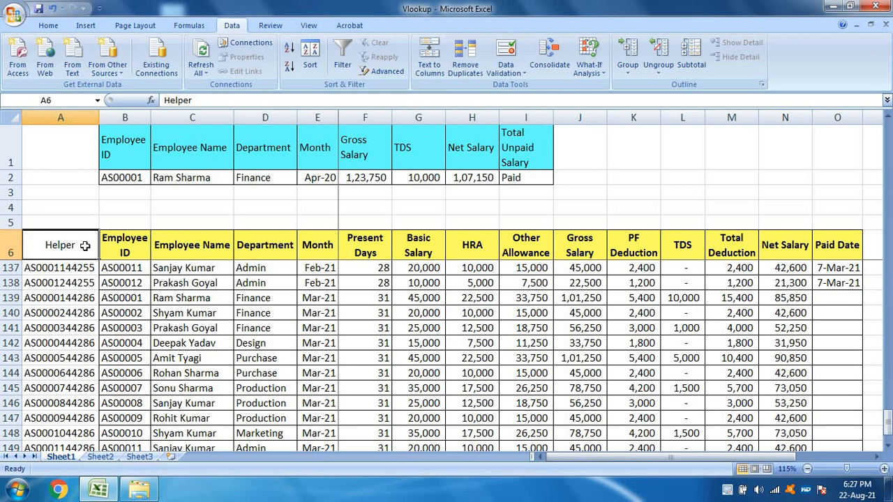
left_click(68, 118)
right_click(69, 120)
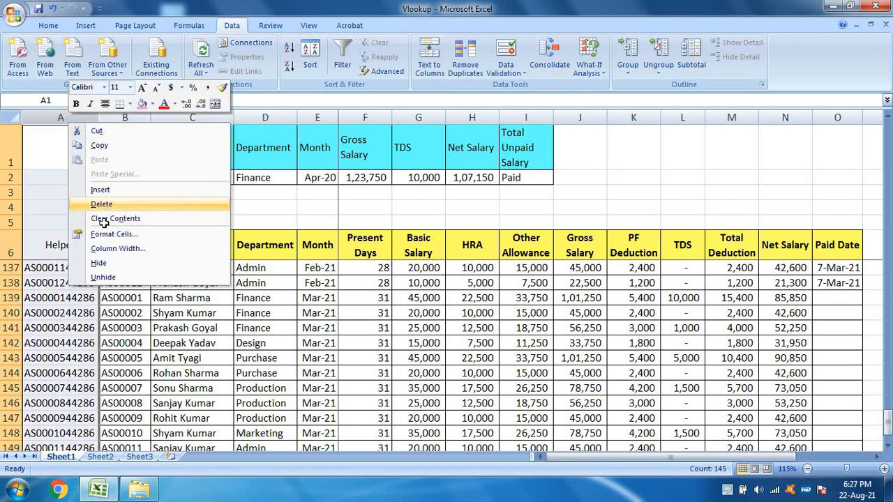
left_click(101, 204)
left_click(210, 373)
left_click(293, 178)
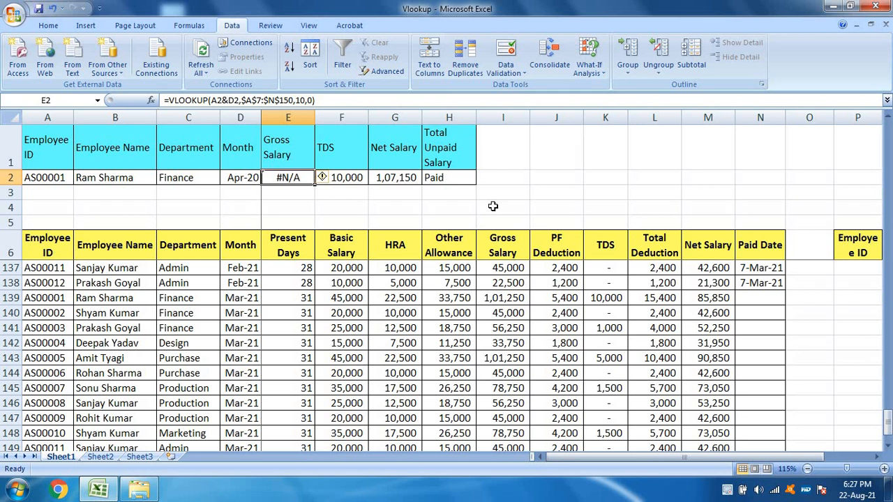
Step: Clear the total below the Price column in C14 of Sheet2 and select cell D2
left_click(108, 459)
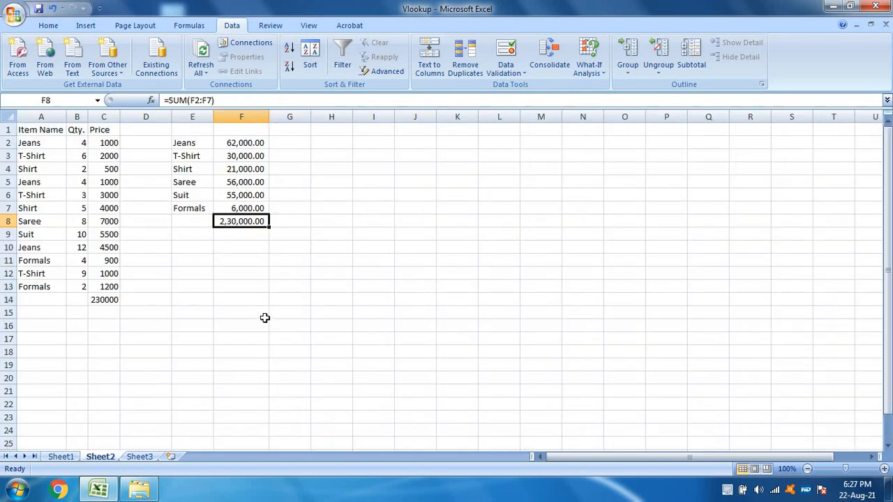
left_click(104, 299)
key("Delete")
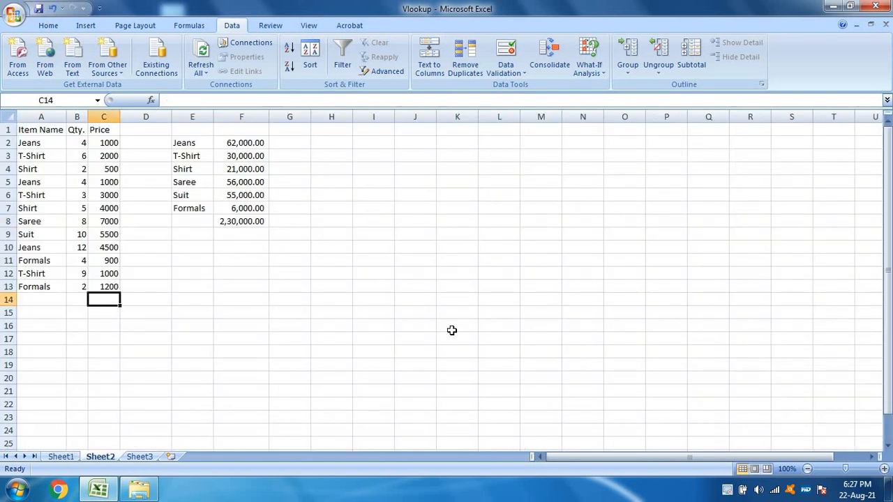
left_click(148, 142)
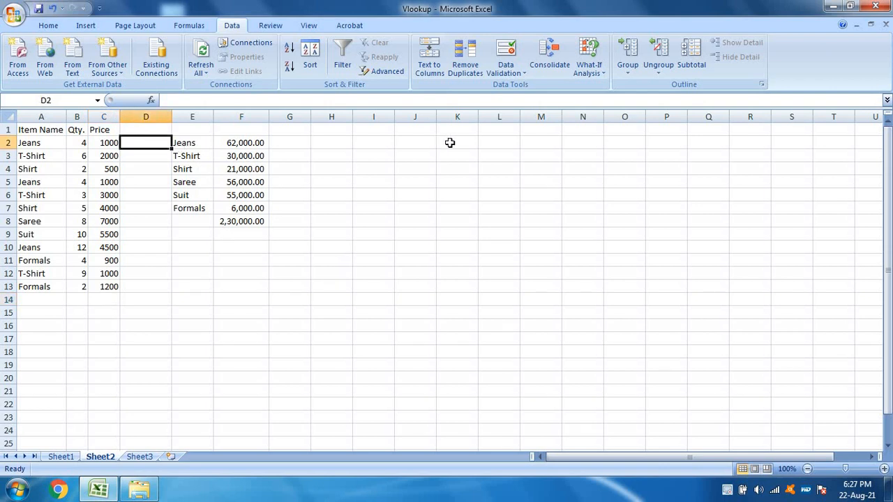
Step: Set the price of the second Jeans entry in C5 to 2000
key("Left")
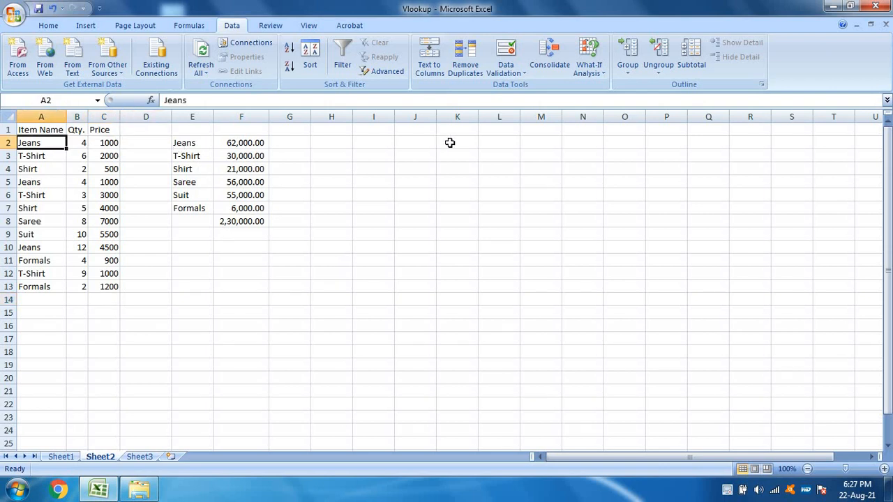
key("Right")
key("Right")
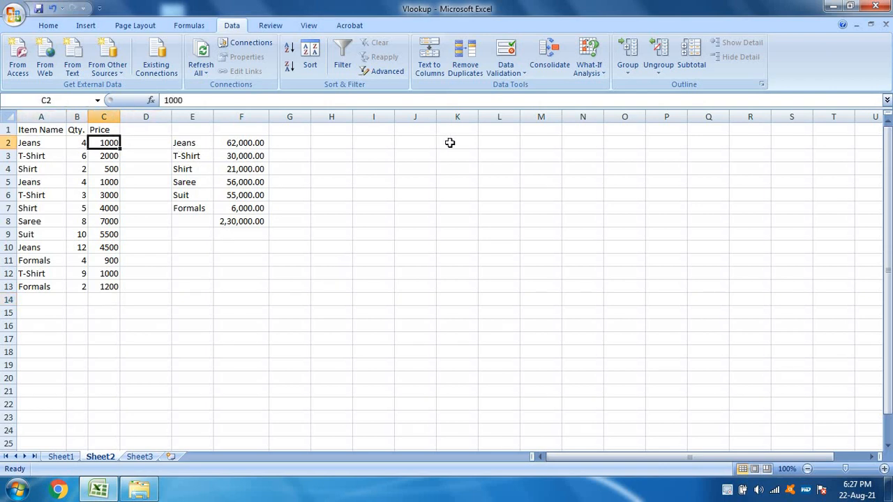
key("Left")
key("Down")
key("Left")
key("Down")
key("Down")
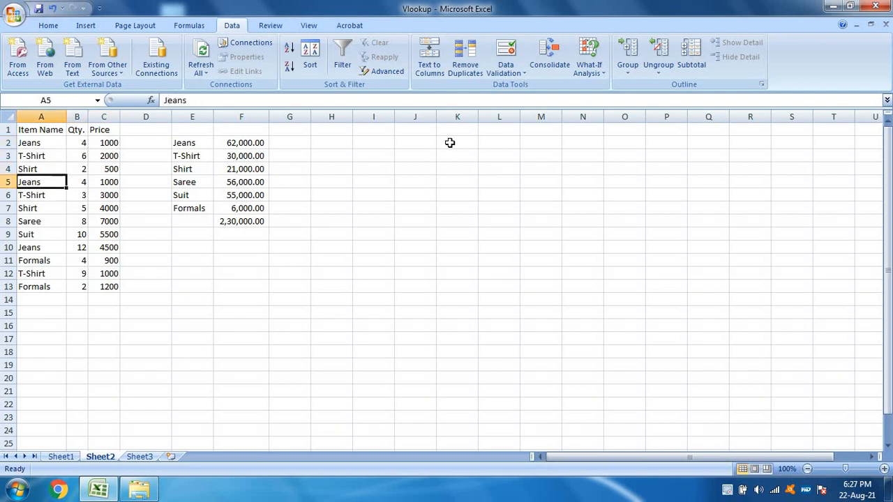
key("Right")
key("Right")
type("2000")
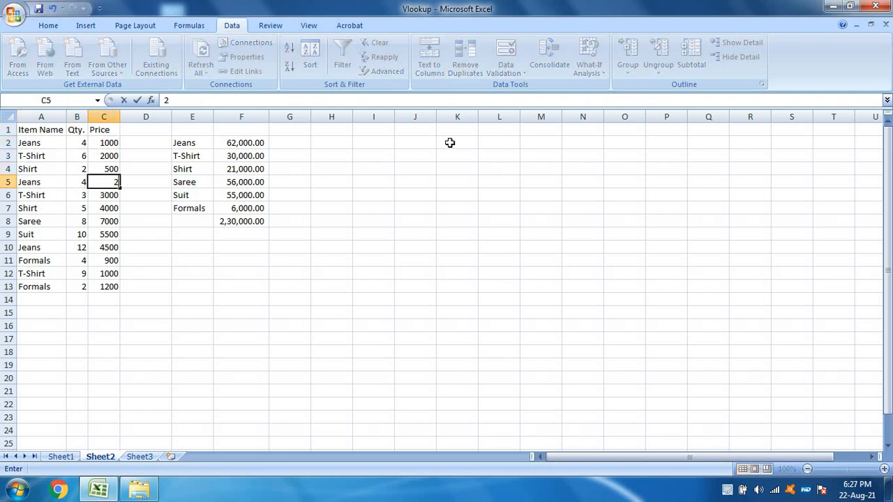
key("Return")
Step: Review the item names, quantities and prices in the remaining rows of the sales list down to row 13
key("Left")
key("Left")
key("Down")
key("Down")
key("Down")
key("Down")
key("Down")
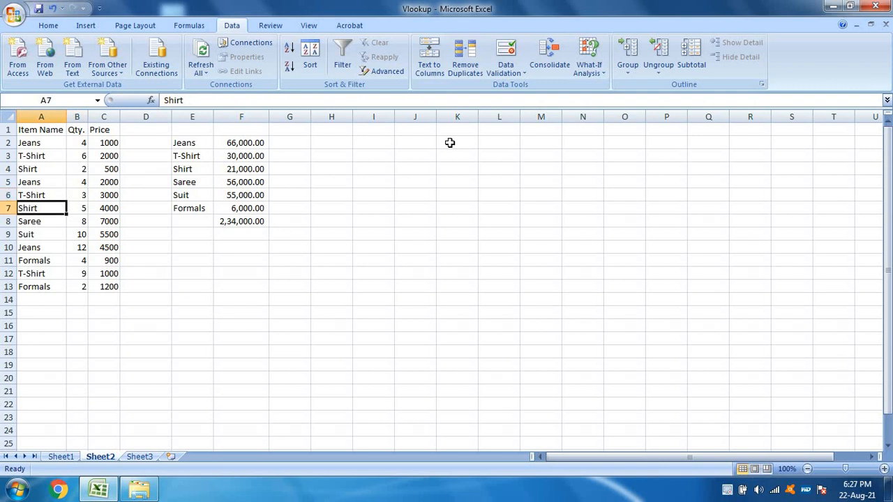
key("Right")
key("Right")
key("Up")
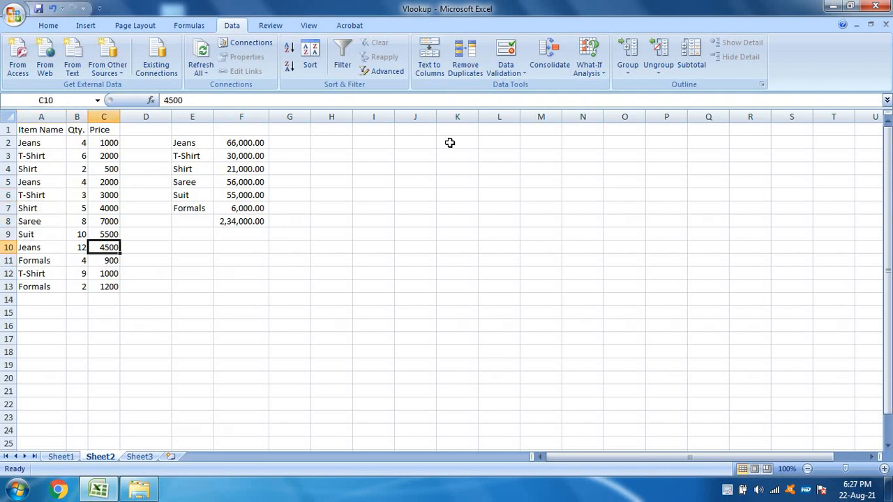
key("Down")
key("Down")
key("Left")
key("Left")
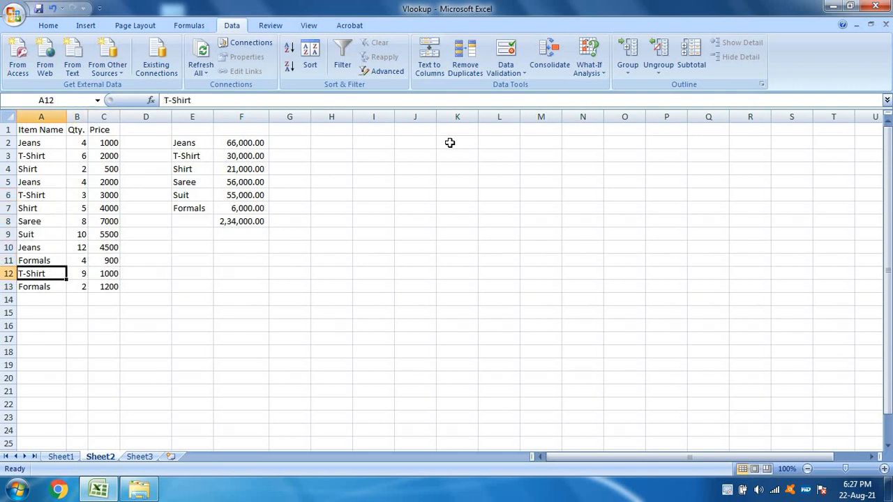
key("Right")
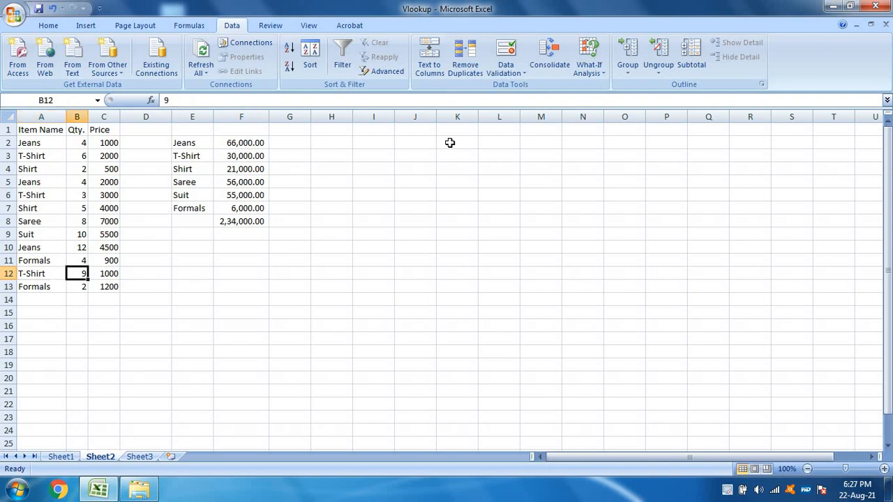
key("Right")
key("Down")
key("Right")
Step: Enter the formula =B2*C2 in D2 to multiply quantity by price for the first Jeans row
key("Up")
key("Up")
key("Up")
key("Up")
key("Up")
key("Up")
key("Up")
key("Up")
key("Up")
key("Up")
key("Up")
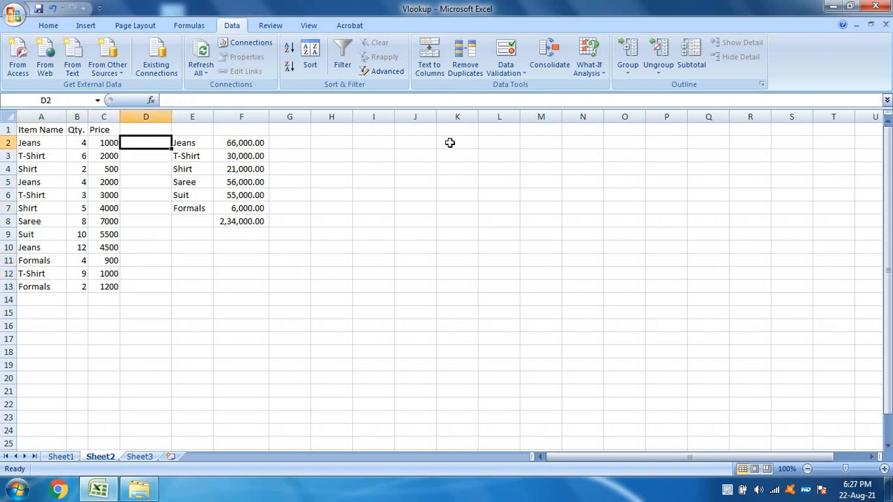
type("=")
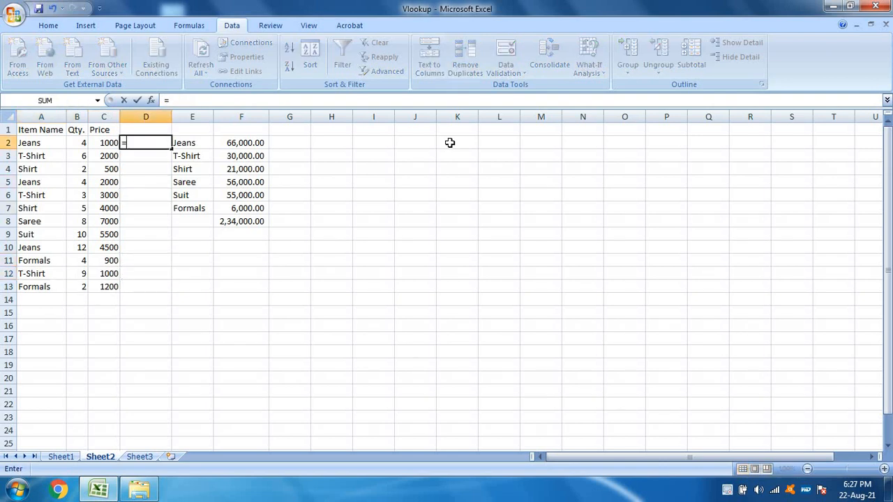
key("Left")
key("Left")
type("*")
key("Left")
key("Return")
key("Up")
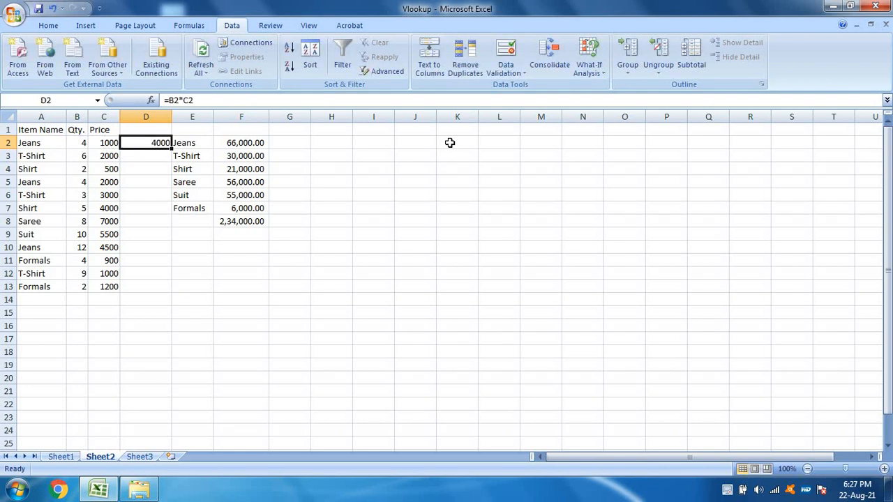
Step: Copy the quantity-times-price formula from D2 into D3:D13
key("ctrl+c")
key("Down")
key("shift+Down")
key("shift+Down")
key("shift+Down")
key("shift+Down")
key("shift+Down")
key("shift+Down")
key("shift+Down")
key("shift+Down")
key("shift+Down")
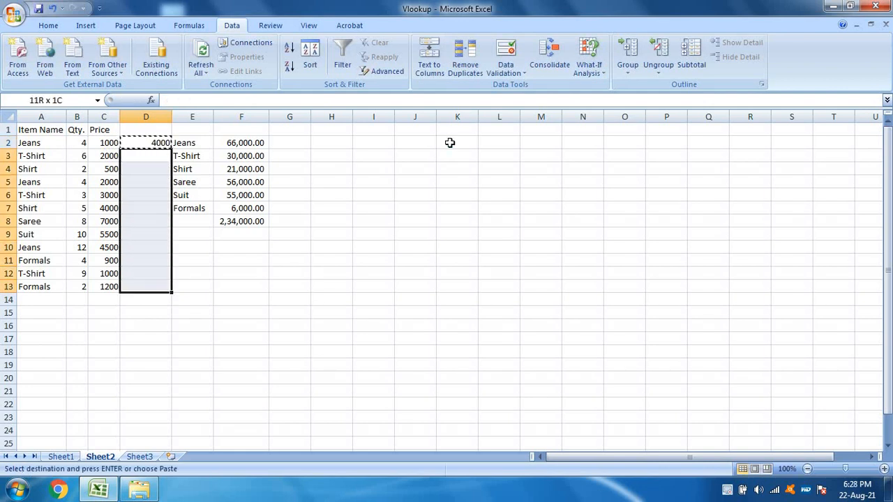
key("ctrl+v")
Step: Total the row amounts in D14 with =SUM(D2:D13)
key("Down")
key("Down")
key("ctrl+Down")
key("Down")
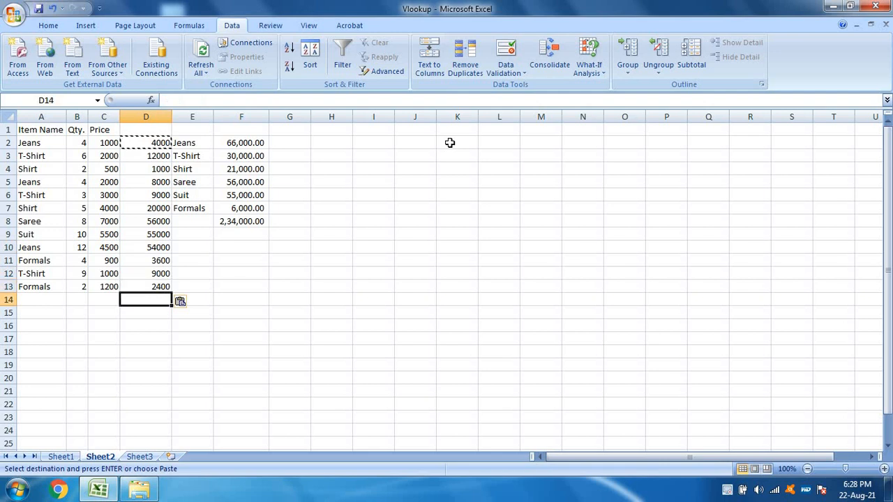
key("alt+equal")
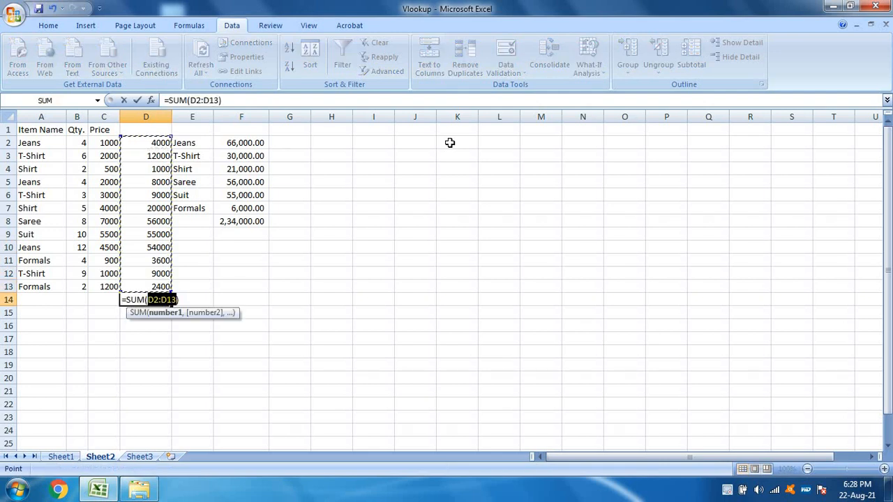
key("ctrl+Return")
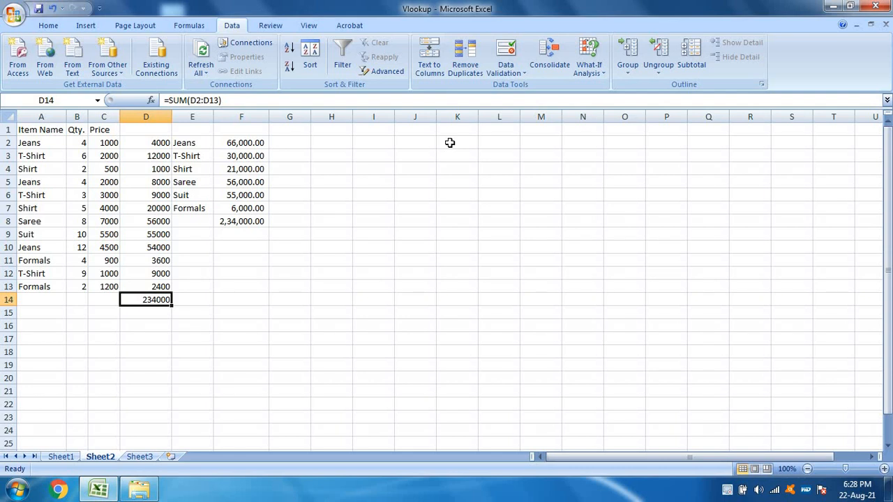
Step: Start a SUMPRODUCT formula in C14 with the quantities B2:B13 as the first array
key("Left")
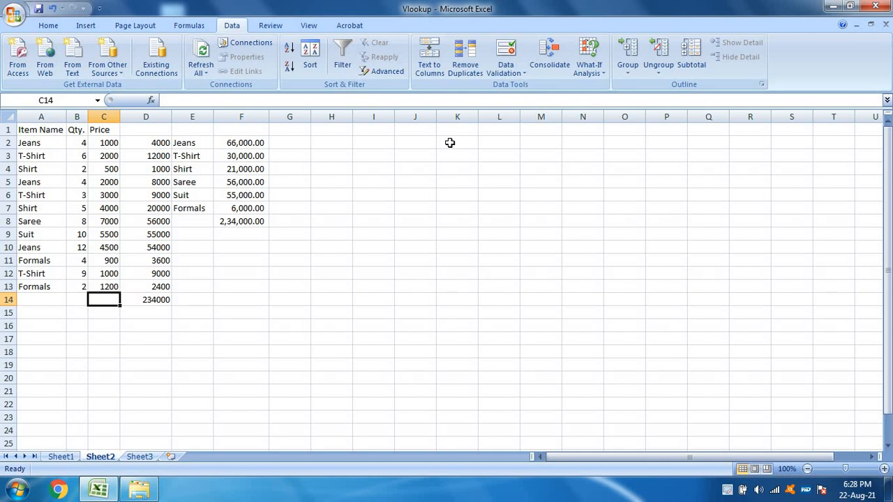
type("=sumpr")
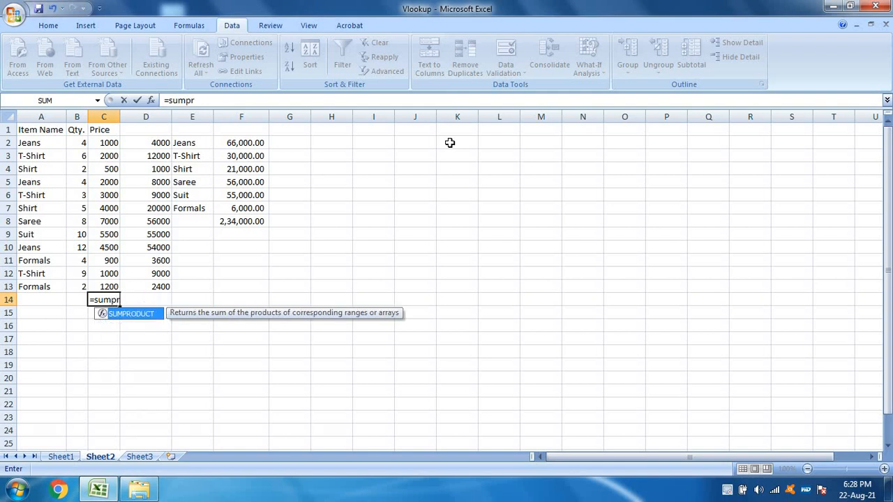
type("oduct")
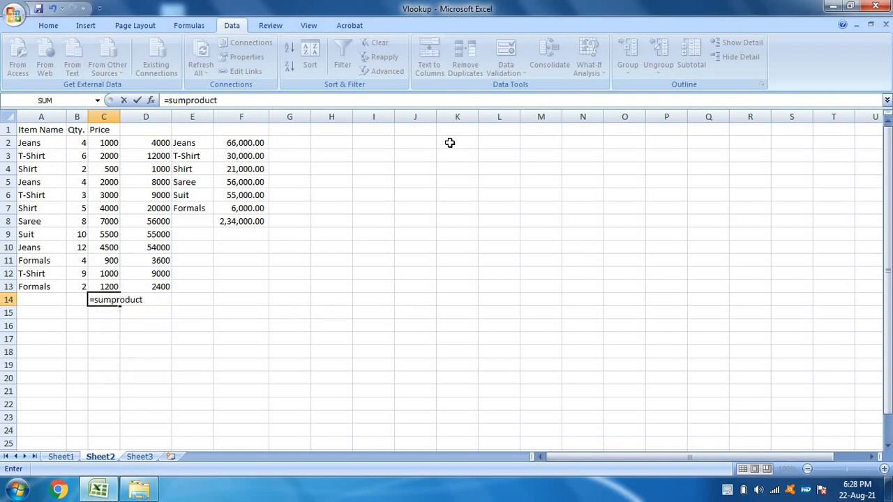
type("(")
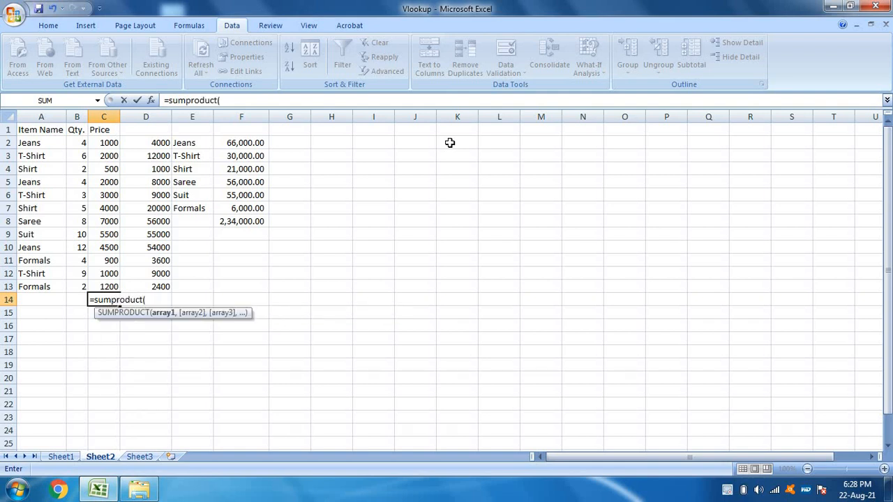
key("Left")
key("Up")
key("shift+Up")
key("shift+Up")
key("shift+Up")
key("shift+Up")
key("shift+Up")
key("shift+Up")
key("shift+Up")
key("shift+Up")
key("shift+Up")
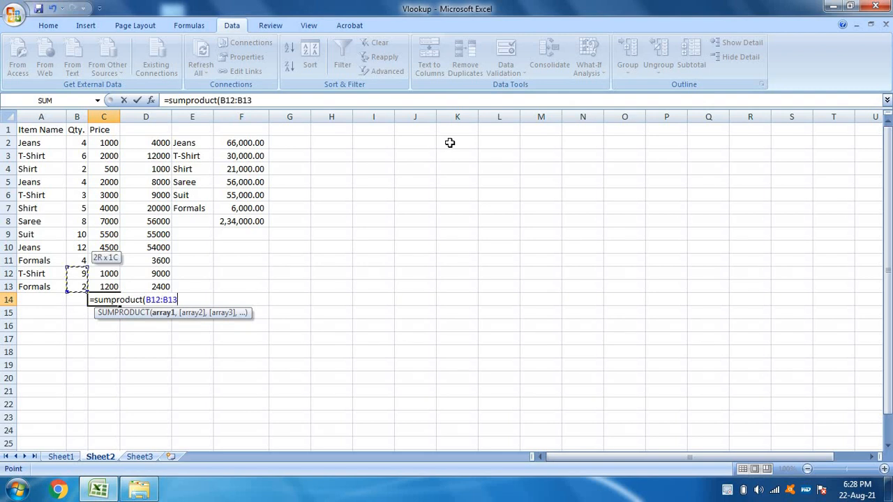
key("shift+Up")
key("shift+Up")
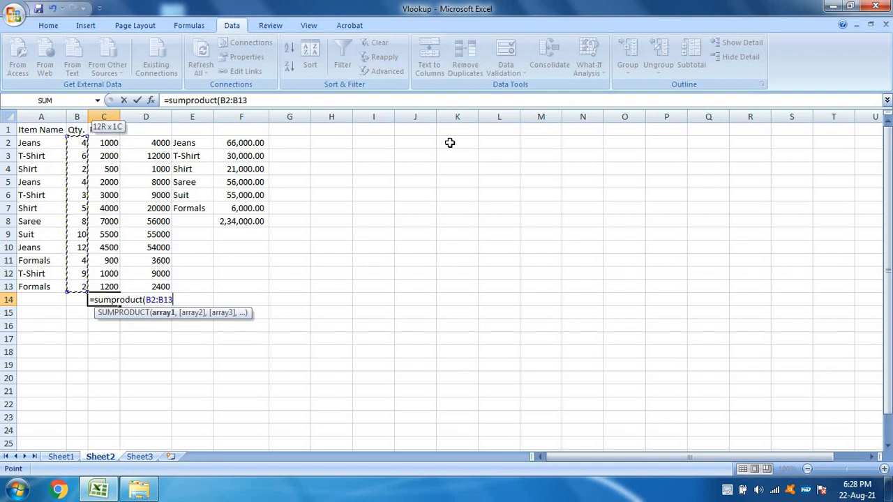
Step: Add the prices C2:C13 as the second array and complete the SUMPRODUCT formula in C14
type(",")
key("Left")
key("Right")
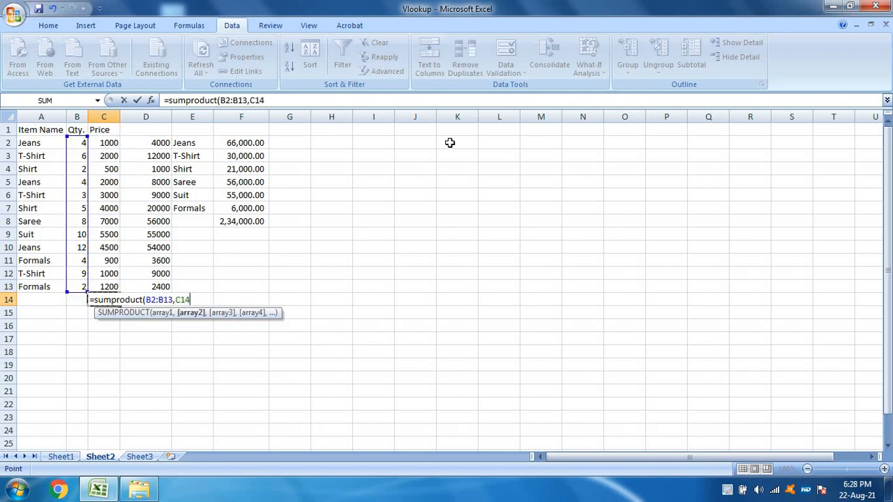
key("Up")
key("shift+Up")
key("shift+Up")
key("shift+Up")
key("shift+Up")
key("shift+Up")
key("shift+Up")
key("shift+Up")
key("shift+Up")
key("shift+Up")
key("shift+Up")
key("shift+Up")
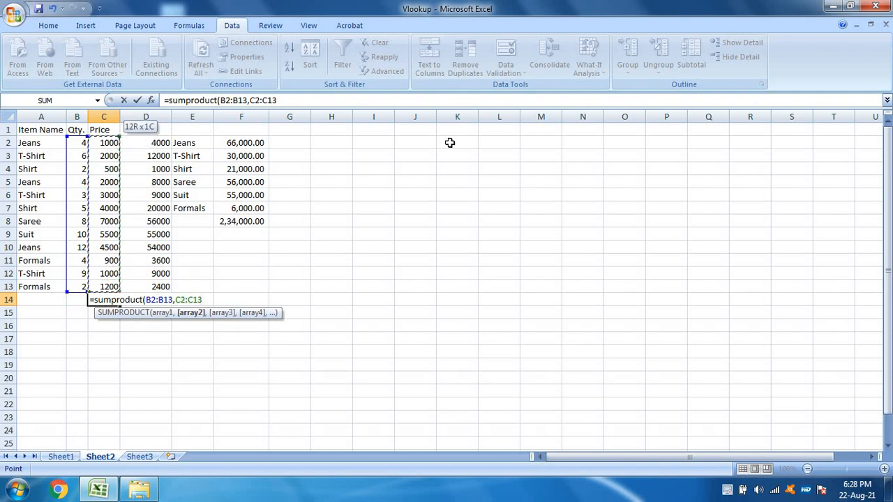
type(")")
key("Return")
key("Up")
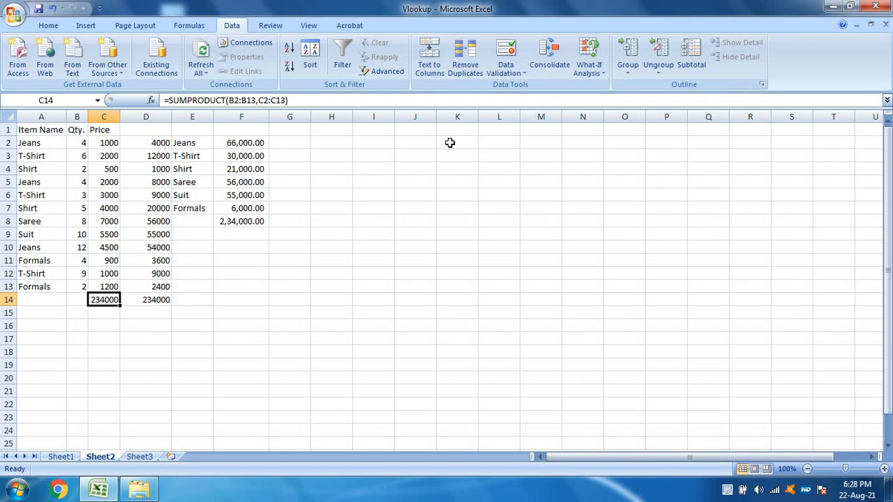
Step: Clear the row amounts and their total from D2:D14
key("Right")
key("ctrl+shift+Up")
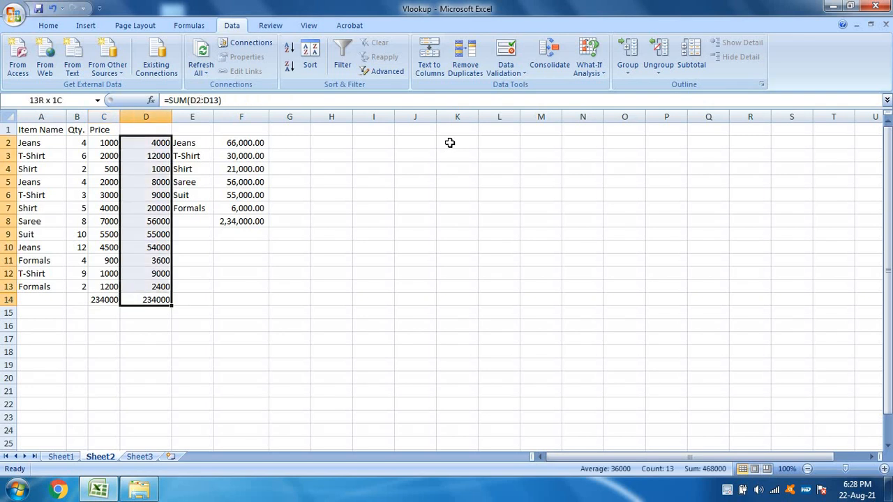
key("Delete")
key("Left")
key("Right")
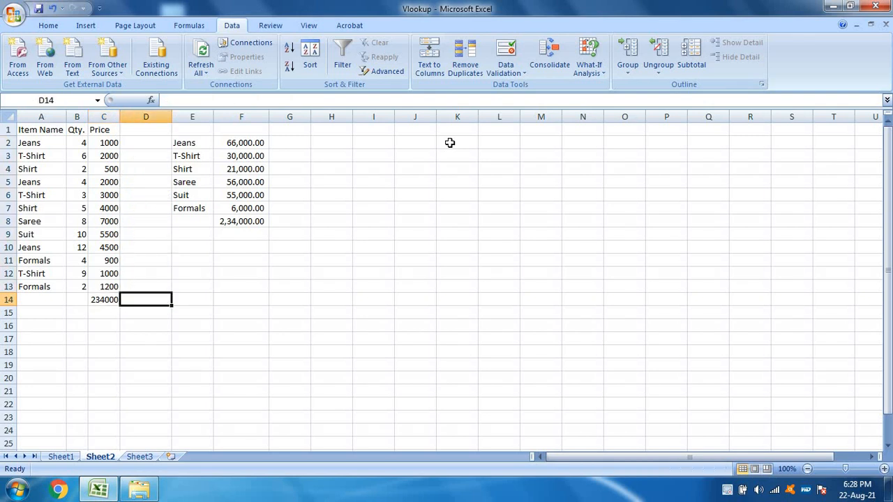
Step: Examine the item-wise sales summary and the existing SUMPRODUCT formula in F2 for Jeans
key("Up")
key("Up")
key("Up")
key("Up")
key("Up")
key("Up")
key("Up")
key("Up")
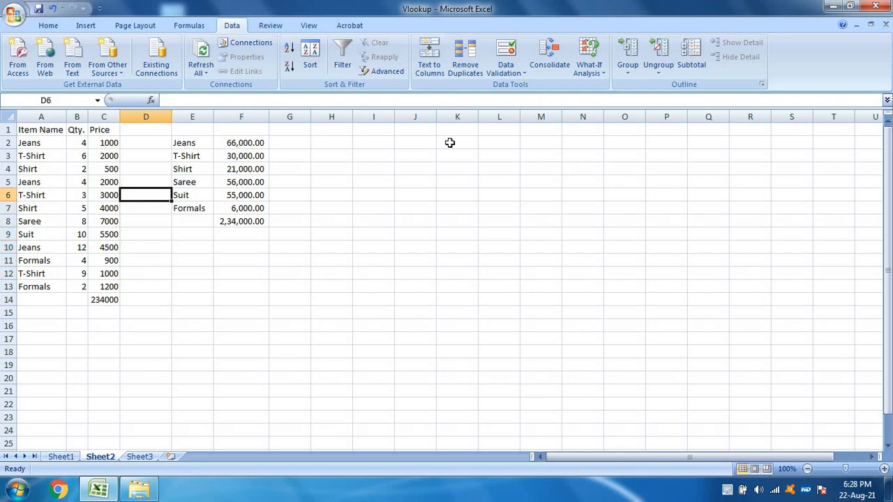
key("Down")
key("Down")
key("Down")
key("Down")
key("Down")
key("Down")
key("Down")
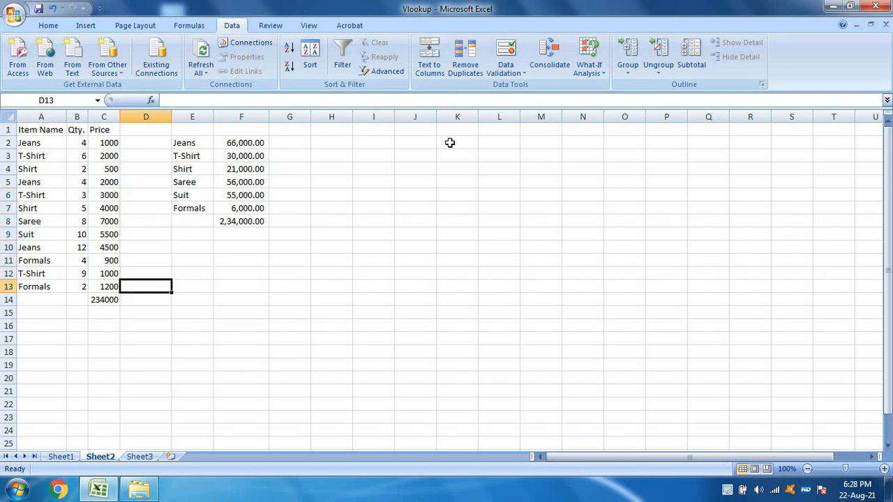
key("Right")
key("Up")
key("Up")
key("Up")
key("Up")
key("Up")
key("Up")
key("Up")
key("Up")
key("Up")
key("Up")
key("Up")
key("Up")
key("Down")
key("Right")
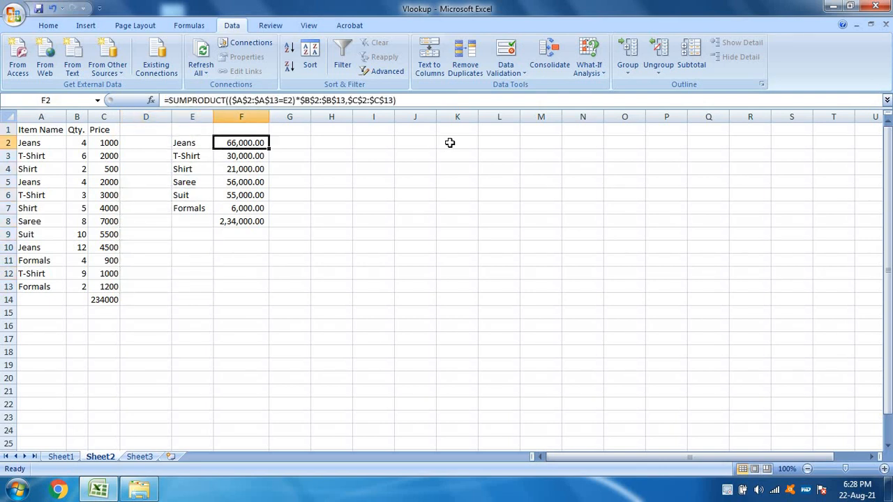
key("Left")
key("Right")
key("Left")
key("Right")
Step: Start a SUMPRODUCT formula in F2 for Jeans with the item names as the absolute range $A$2:$A$13
type("=")
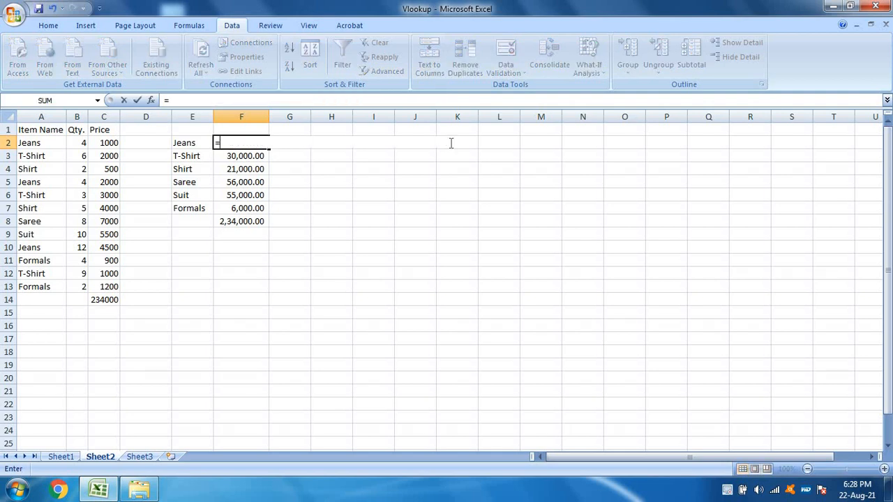
type("sumpr")
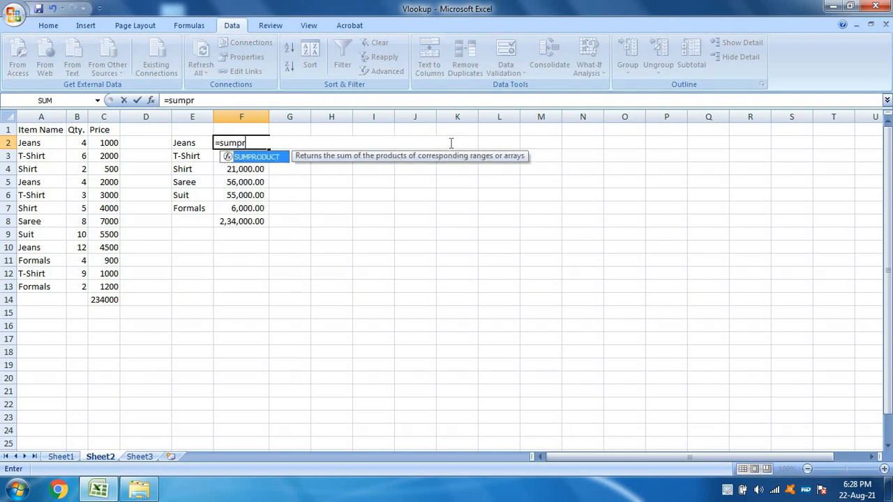
type("oduct(")
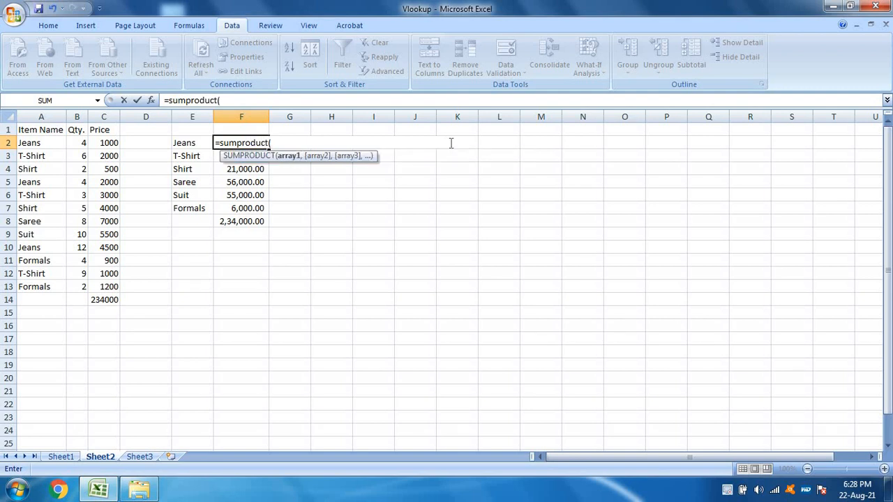
key("Left")
key("Left")
key("Left")
key("Left")
key("Left")
key("Right")
key("Right")
key("Right")
key("Right")
key("Left")
key("Left")
key("Left")
key("Left")
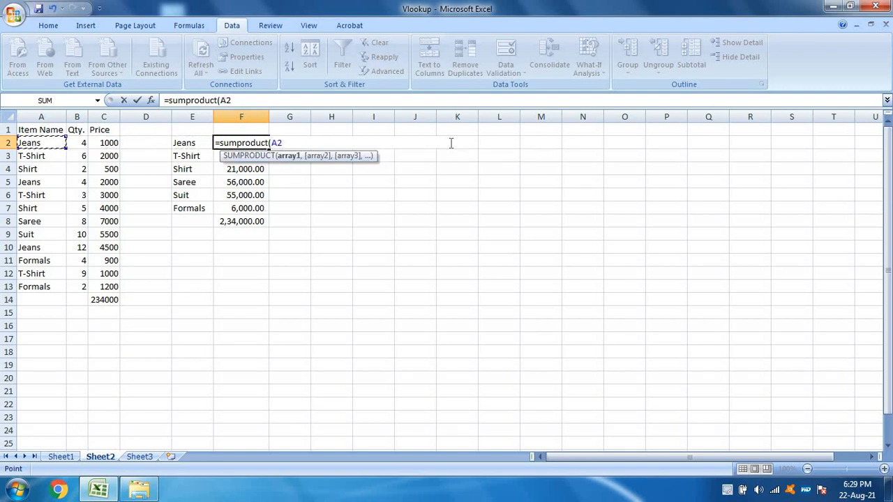
key("ctrl+shift+Down")
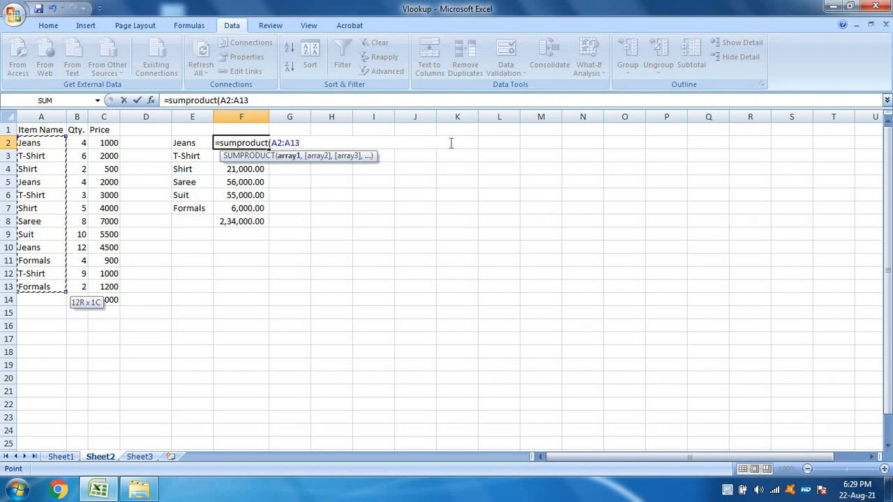
key("F4")
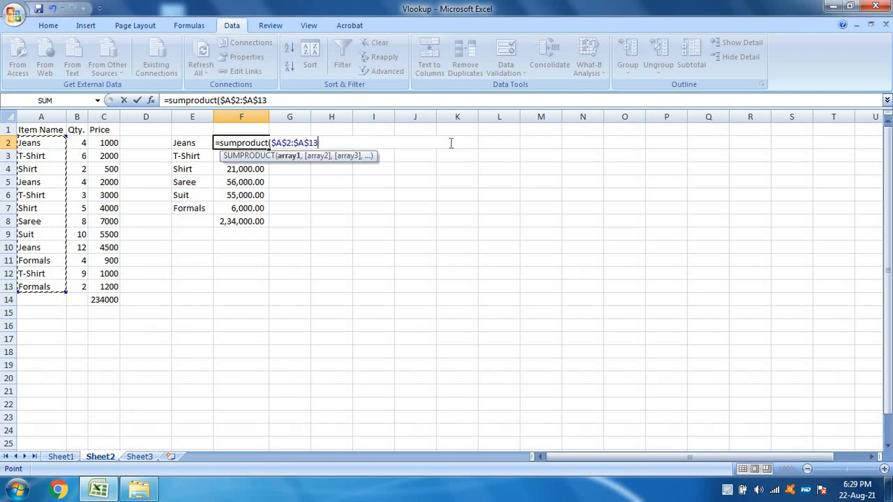
Step: Compare the item range with E2 in the F2 formula and enclose that condition in parentheses
type("=")
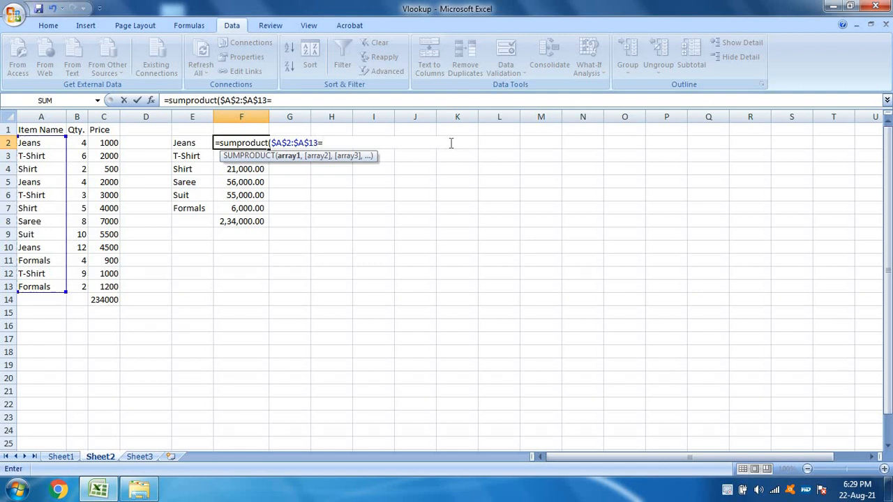
left_click(184, 143)
left_click(219, 96)
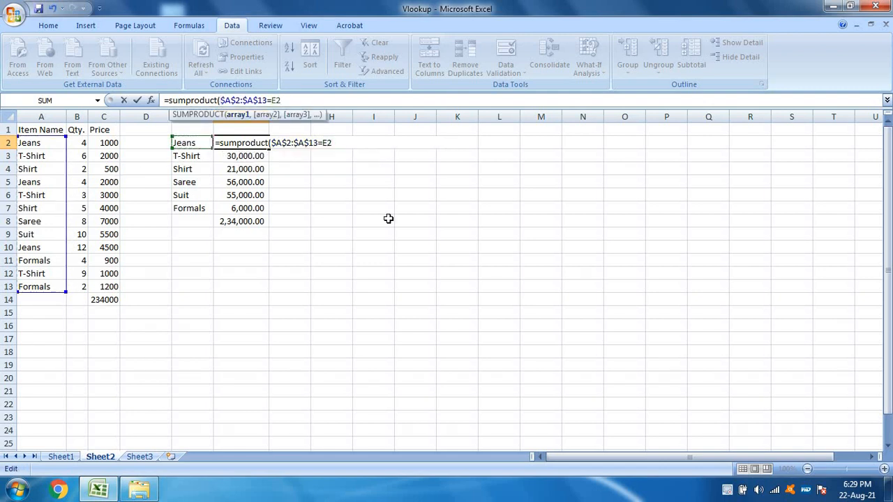
type("(")
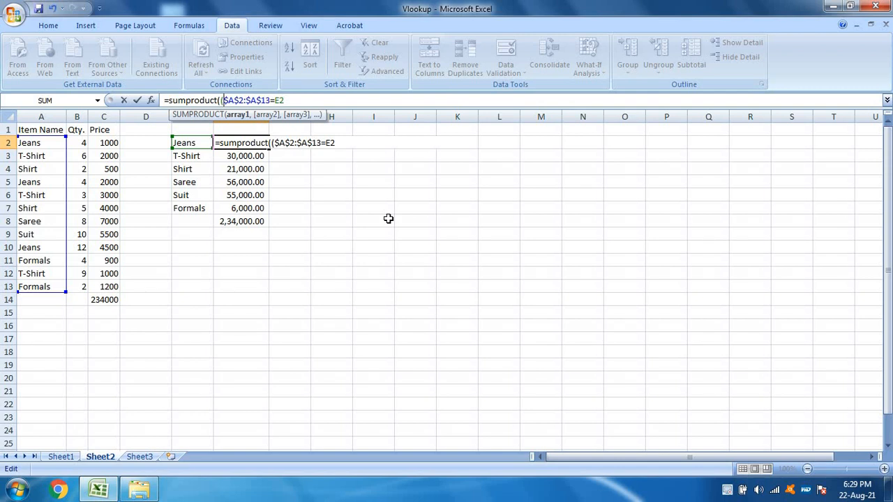
left_click(304, 99)
type(")*")
Step: Multiply the condition in the F2 formula by the quantities as the absolute range $B$2:$B$13
left_click_drag(81, 144, 77, 286)
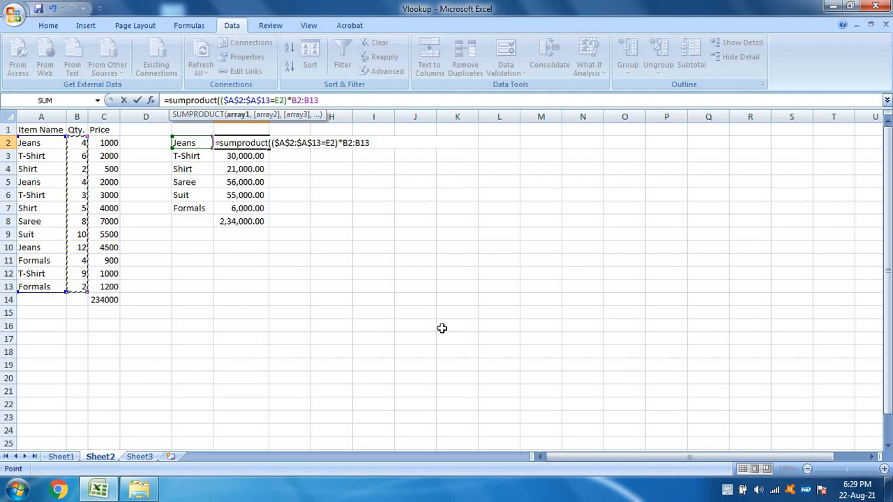
key("F4")
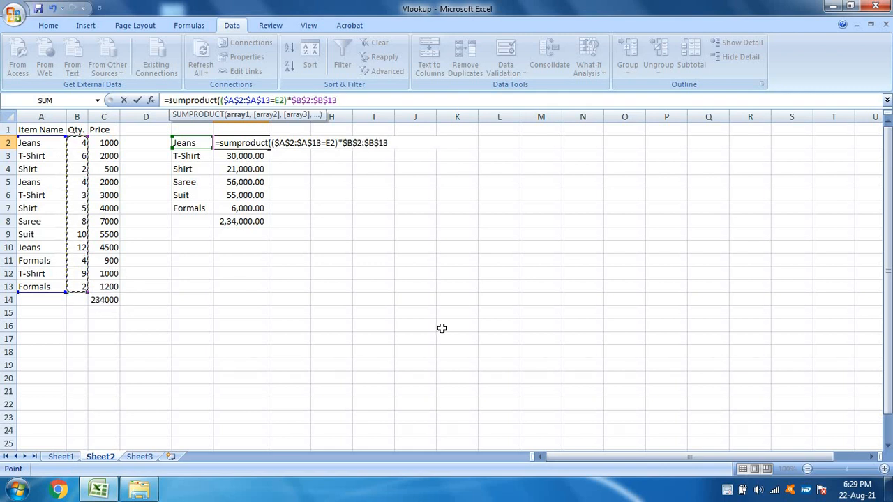
Step: Add the prices $C$2:$C$13 as the second array and complete the SUMPRODUCT formula in F2
type(",")
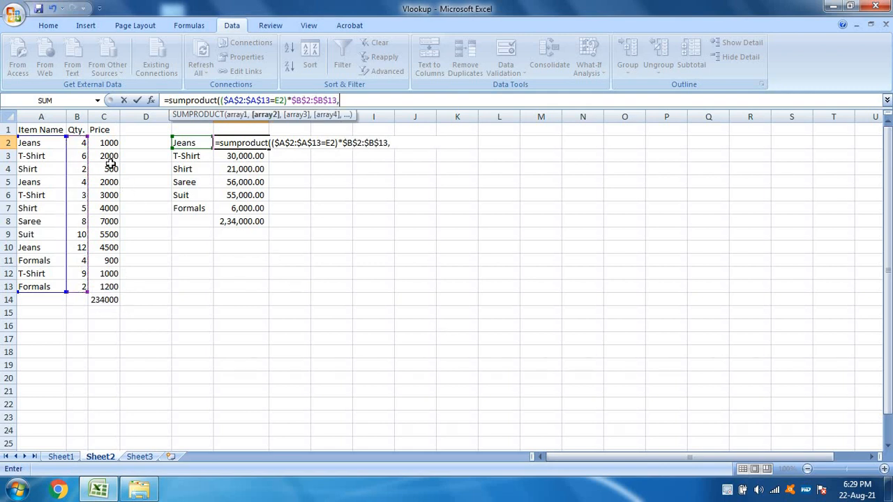
left_click_drag(108, 143, 105, 288)
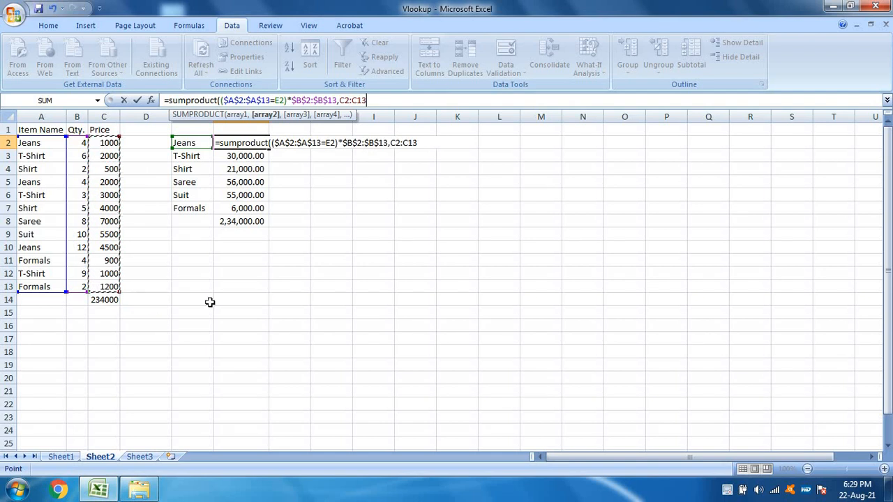
key("F4")
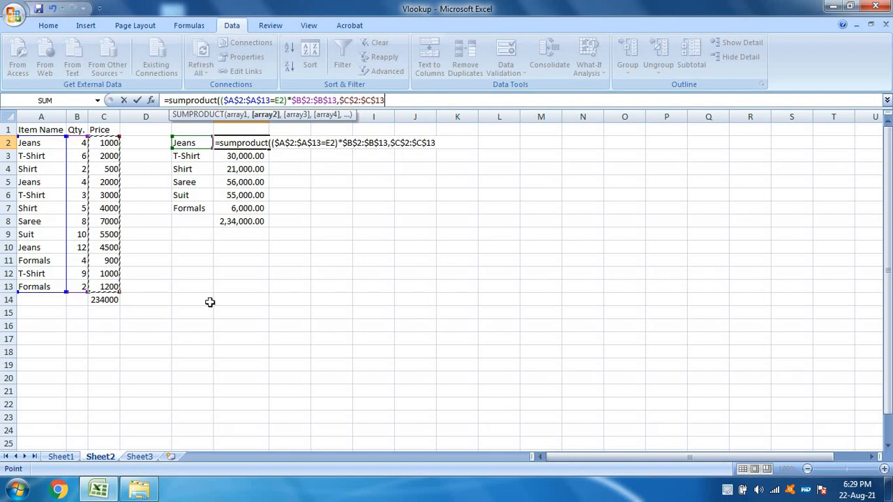
type(")")
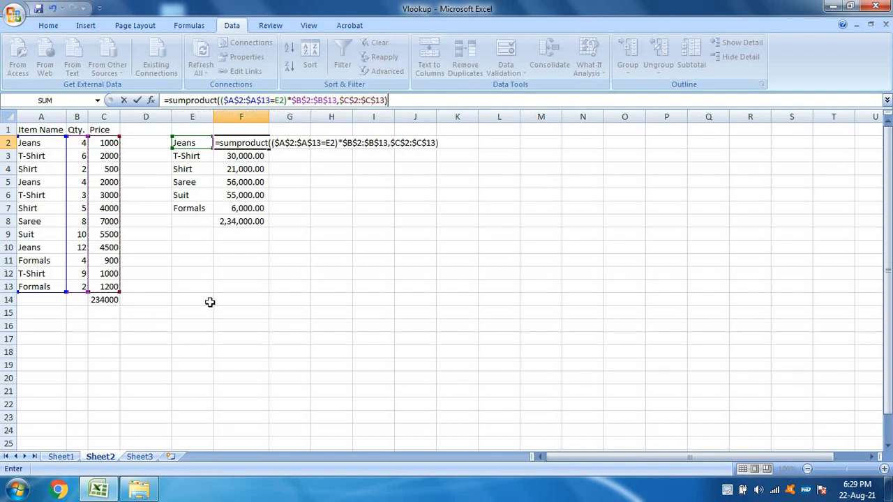
key("Return")
key("Up")
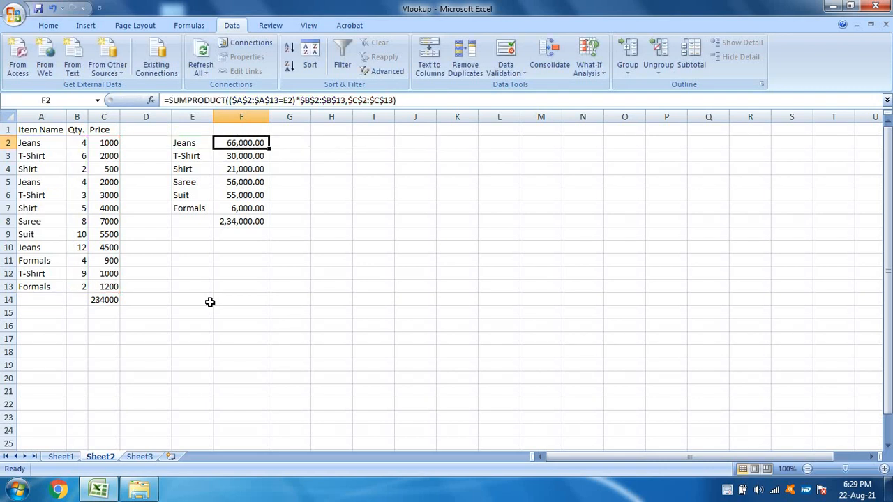
Step: Clear the existing sales amounts for T-Shirt through Formals from F3:F7
key("Down")
key("shift+Down")
key("shift+Down")
key("shift+Down")
key("shift+Down")
key("Delete")
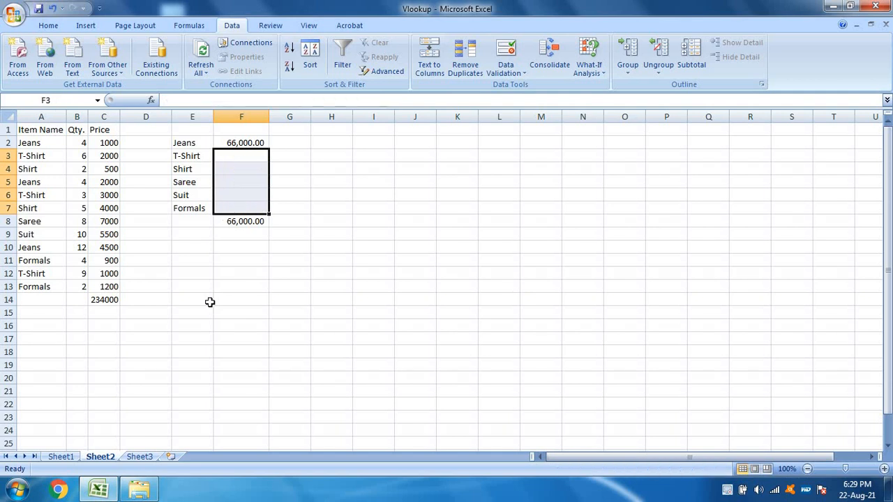
Step: Copy the Jeans SUMPRODUCT formula from F2 into F3 for T-Shirt
key("Up")
key("ctrl+c")
key("Down")
key("ctrl+v")
key("Down")
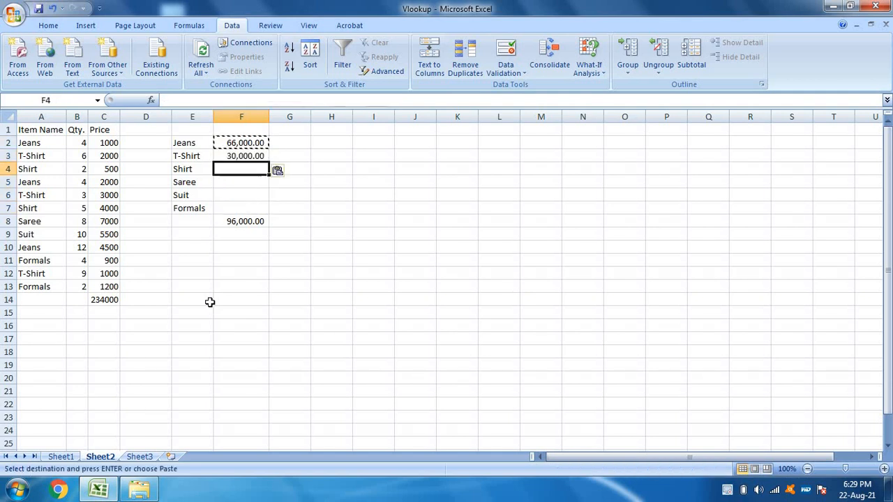
Step: Paste the copied SUMPRODUCT formula into F4:F7 for Shirt, Saree, Suit and Formals
key("shift+Down")
key("shift+Down")
key("shift+Down")
key("ctrl+v")
key("Down")
key("Down")
key("Down")
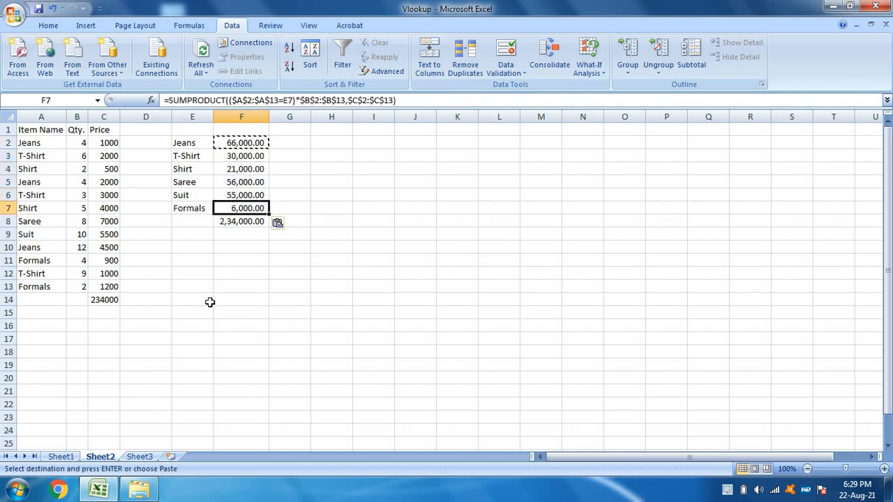
Step: Examine the total formula in F8 and the copied SUMPRODUCT formulas for the individual items above it
key("Down")
key("F2")
key("Escape")
key("Left")
key("Up")
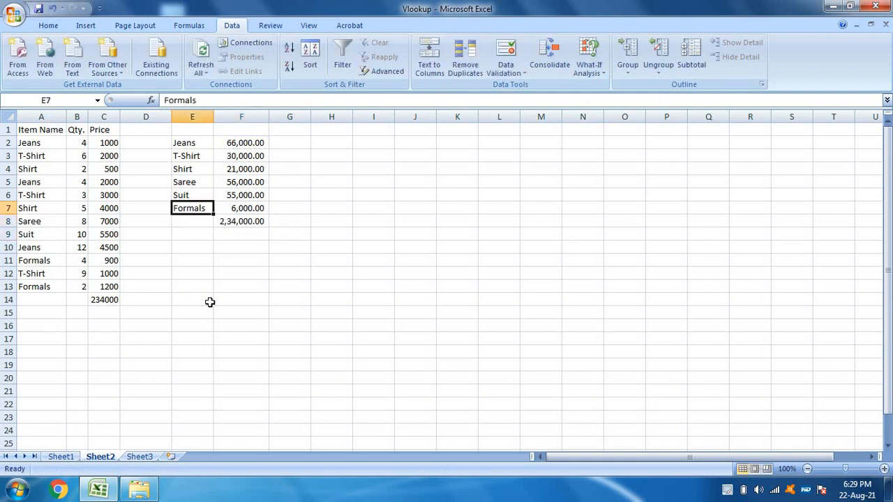
key("Right")
key("Up")
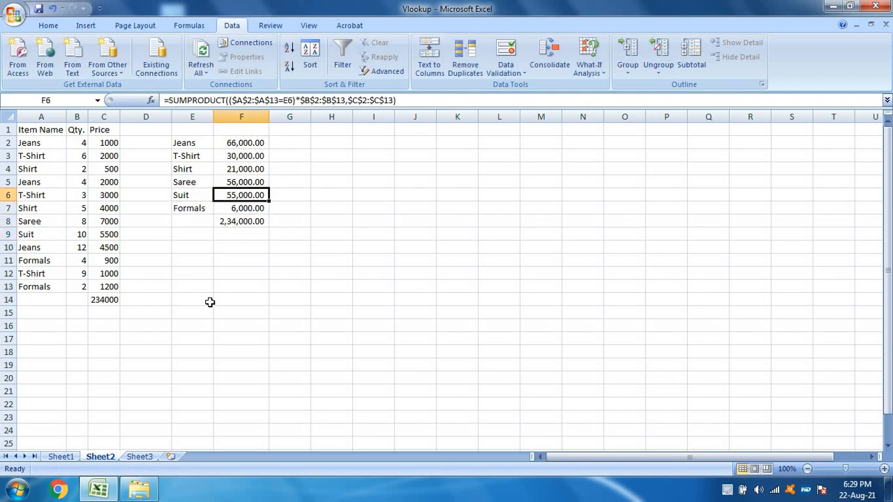
key("Up")
key("Down")
key("Down")
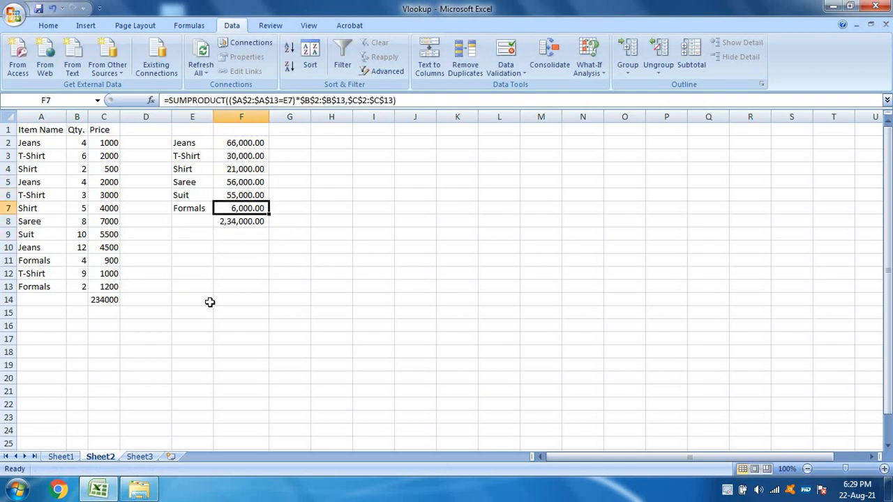
key("Down")
key("F2")
key("Escape")
key("Up")
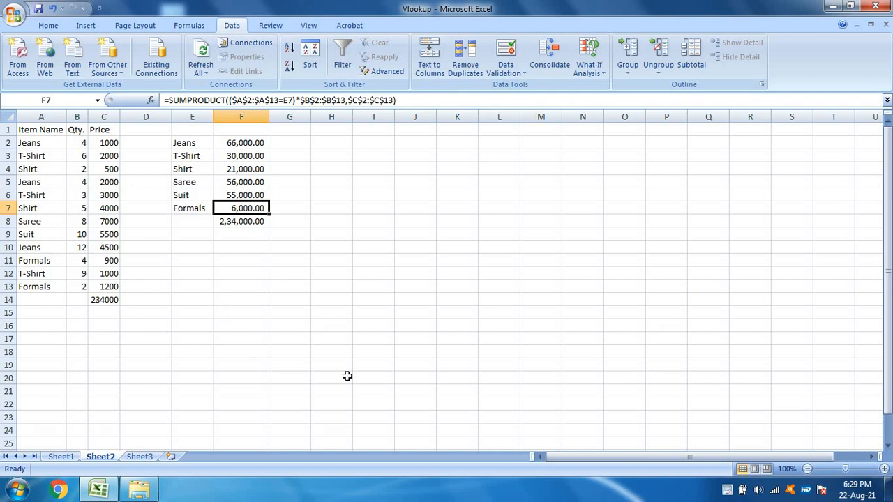
Step: Start a SUMPRODUCT formula in the Gross Salary cell E2 on Sheet1, in place of the VLOOKUP
left_click(61, 457)
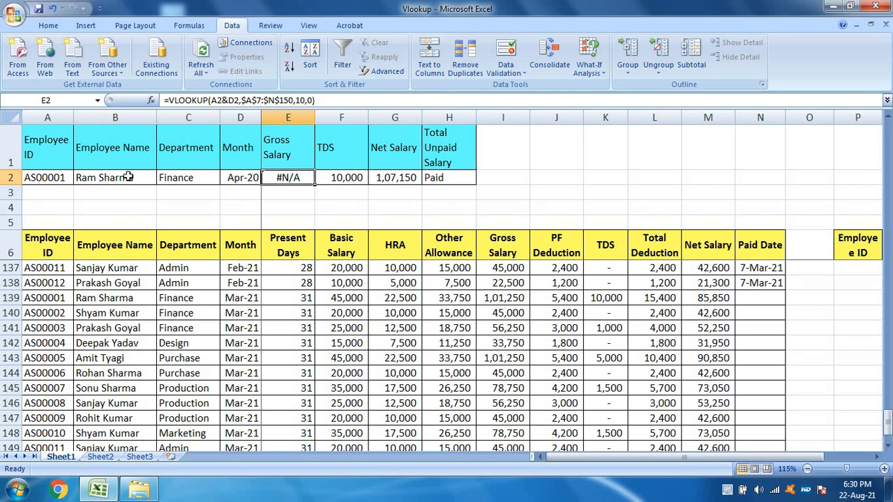
type("=-")
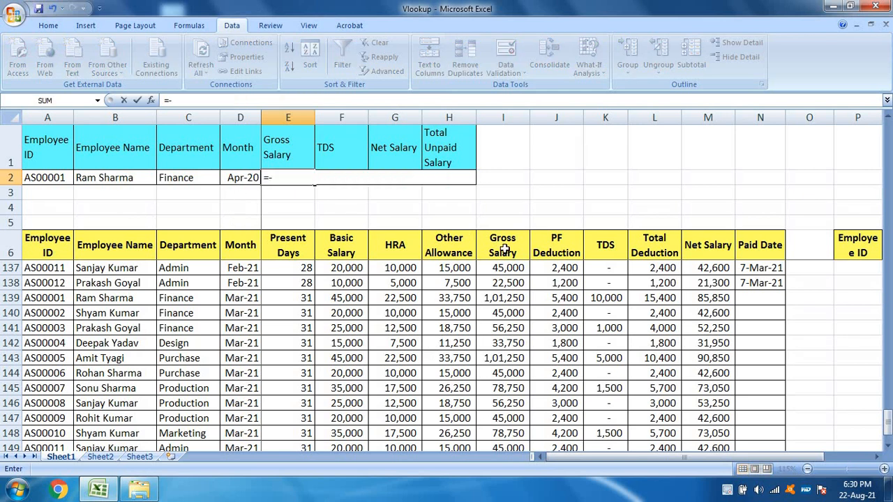
type("sumpro")
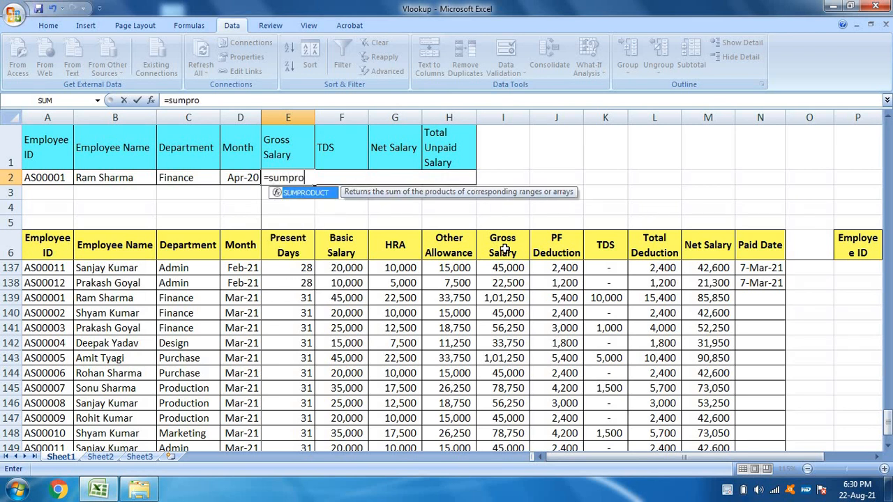
type("duct(")
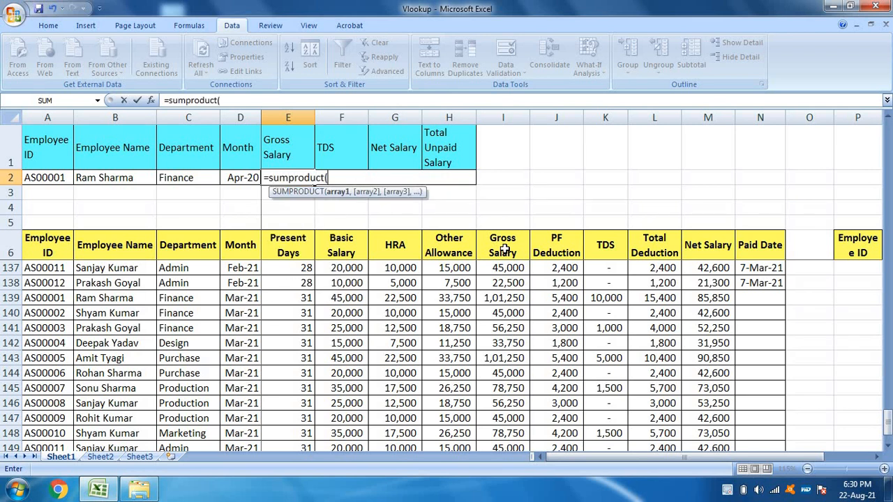
type("(")
Step: Add the employee ID condition ($A$7:$A$150=A2) to the SUMPRODUCT formula, with the ID column range absolute
key("Left")
key("Left")
key("Left")
key("Left")
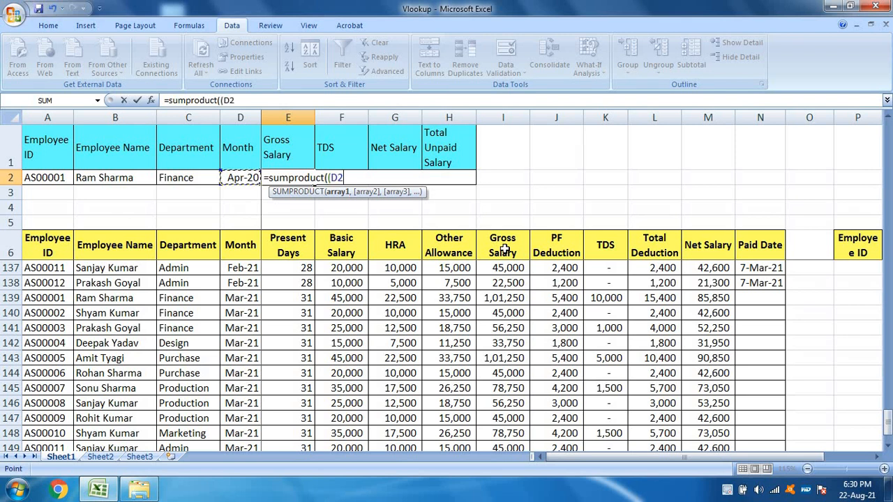
key("Down")
key("Down")
key("Down")
key("Down")
key("Down")
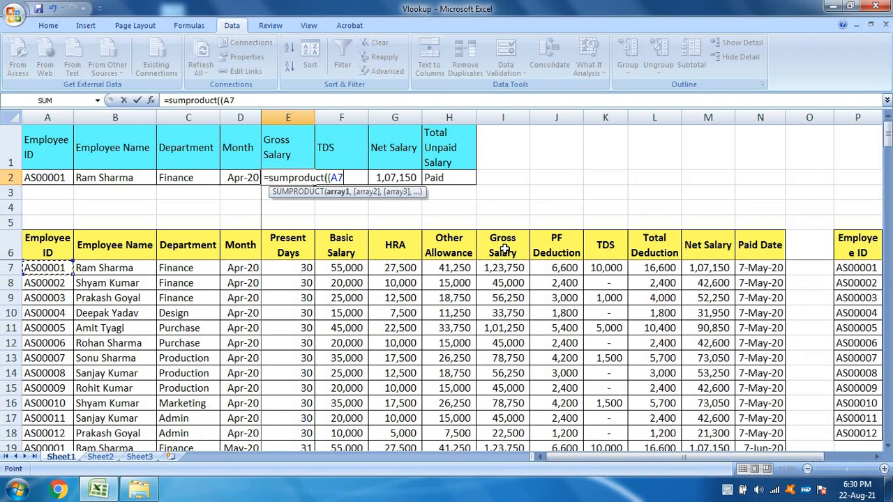
key("ctrl+shift+Down")
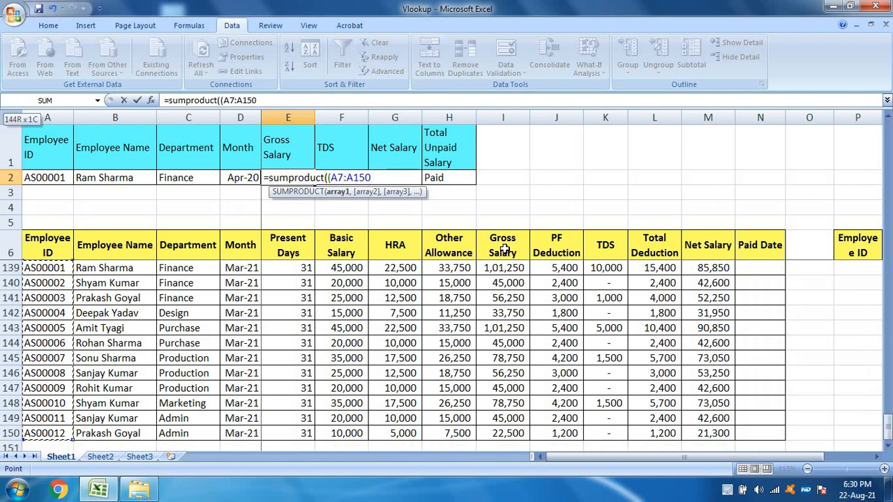
key("F4")
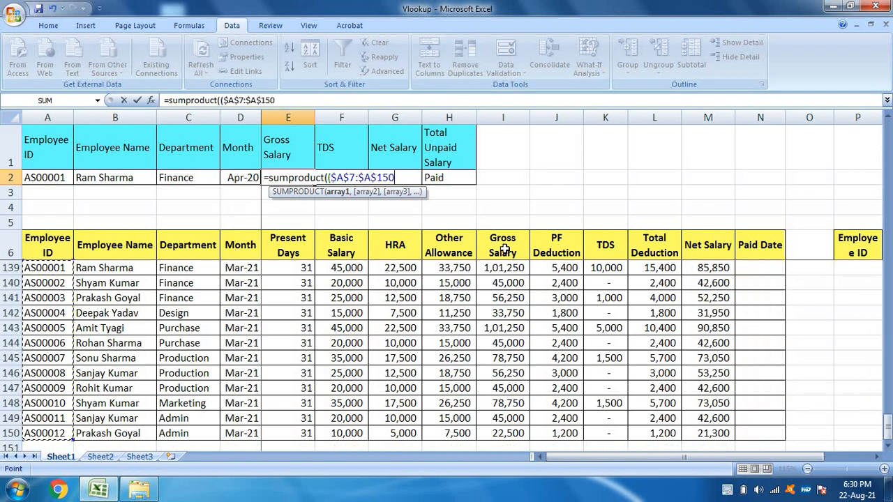
type("=")
left_click(60, 177)
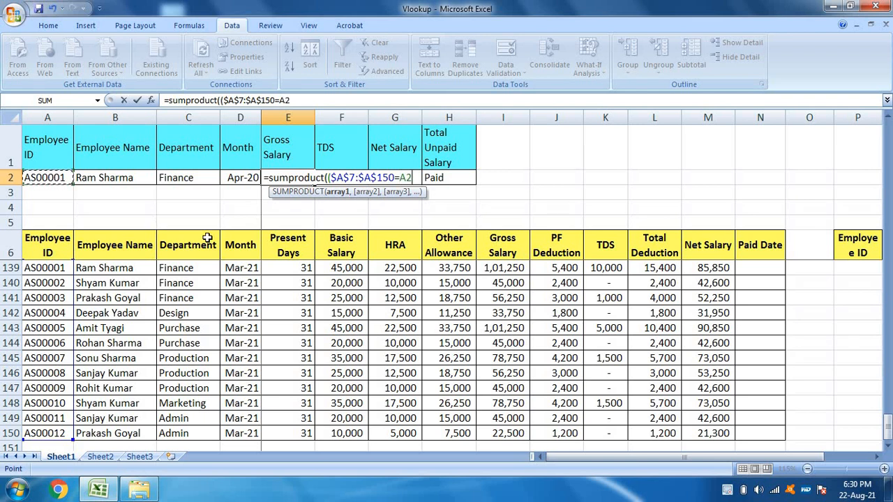
type(")*")
Step: Multiply the ID condition by a month condition, ($D$7:$D$150=D2), in the SUMPRODUCT formula
left_click(240, 252)
key("Down")
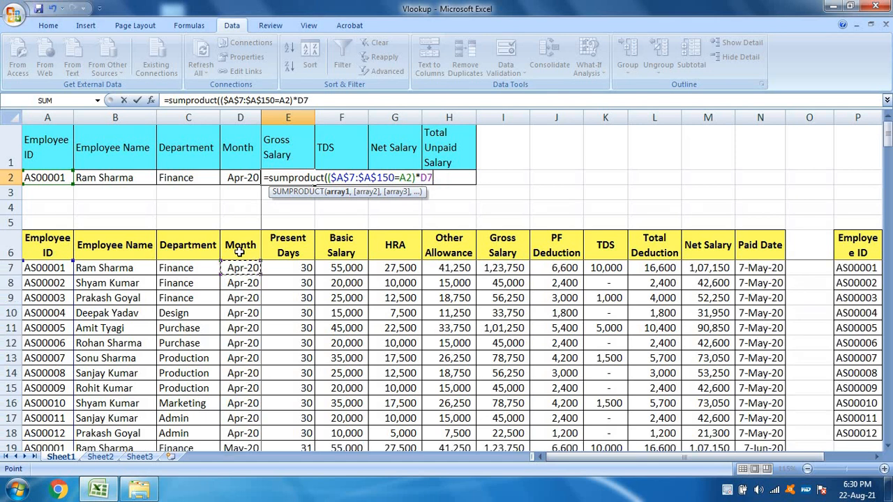
key("ctrl+shift+Down")
key("F4")
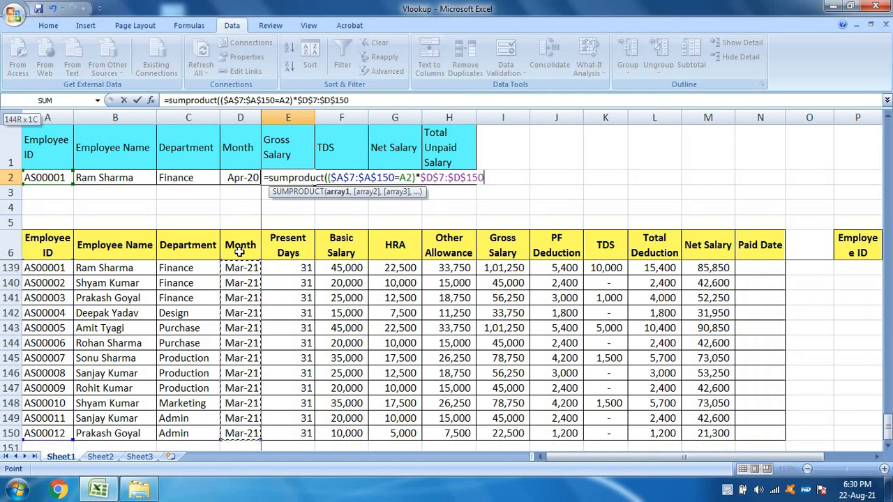
left_click(416, 179)
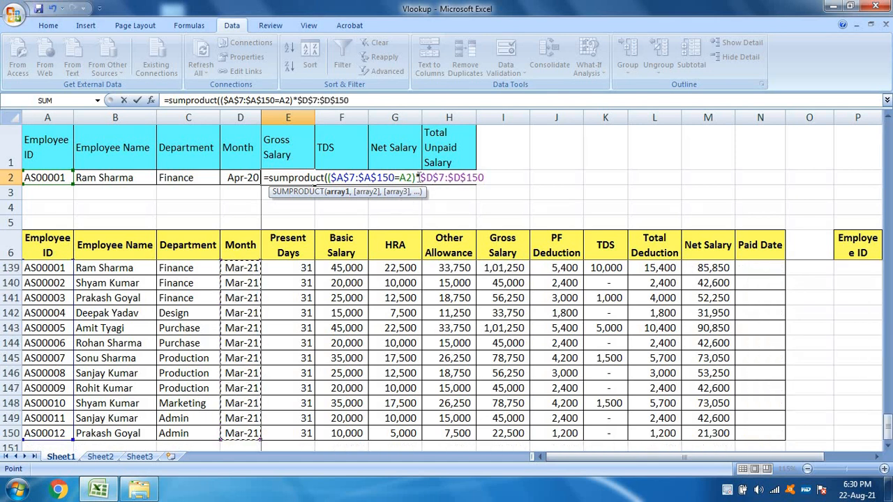
type("(")
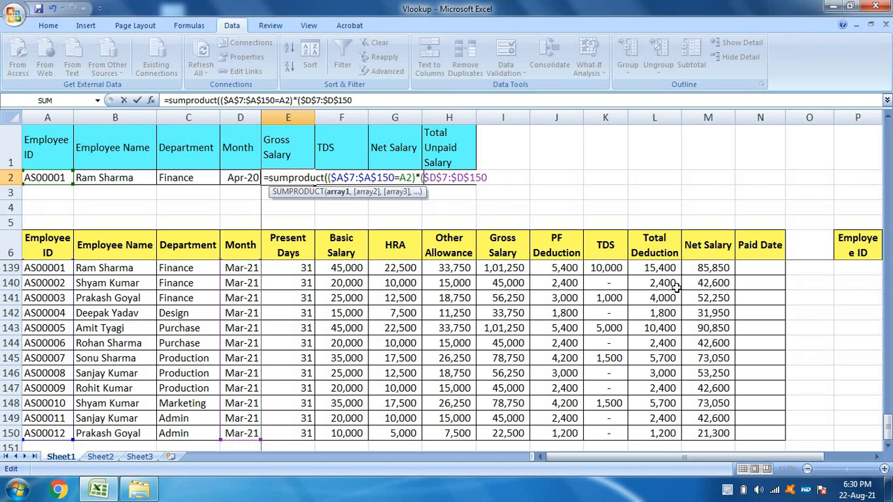
scroll(675, 288, "down", 1)
left_click(523, 177)
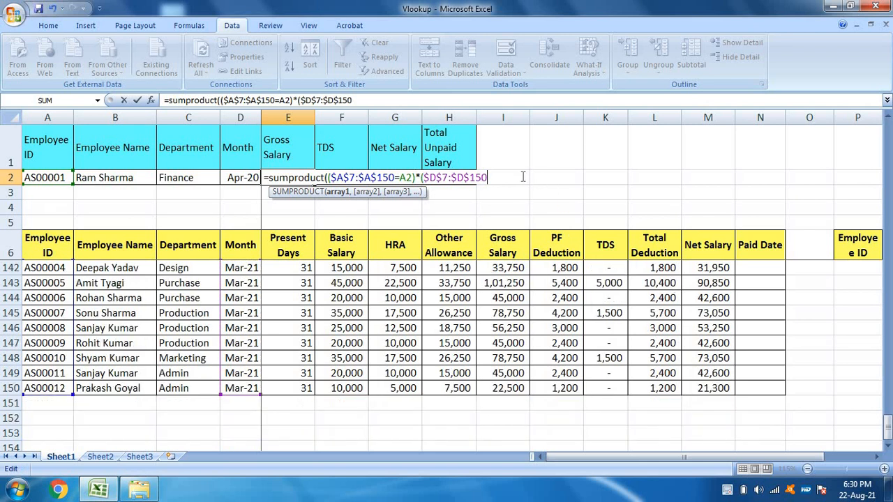
type("=")
left_click(245, 181)
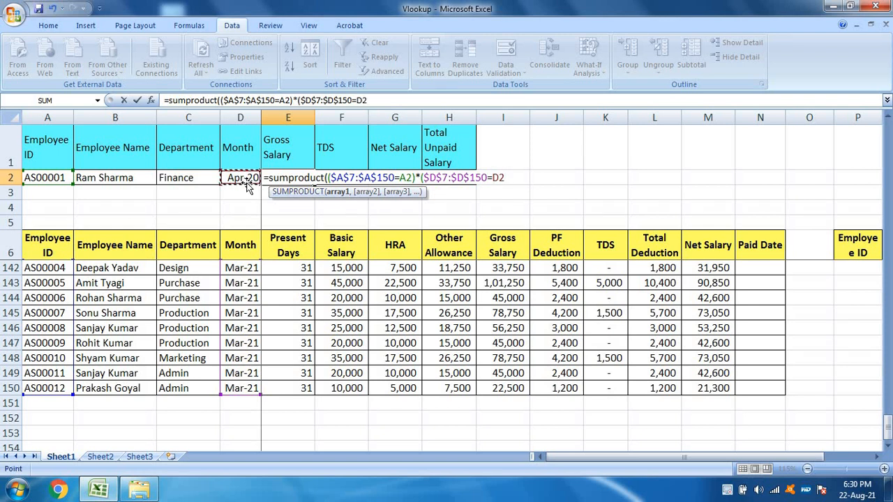
type(")")
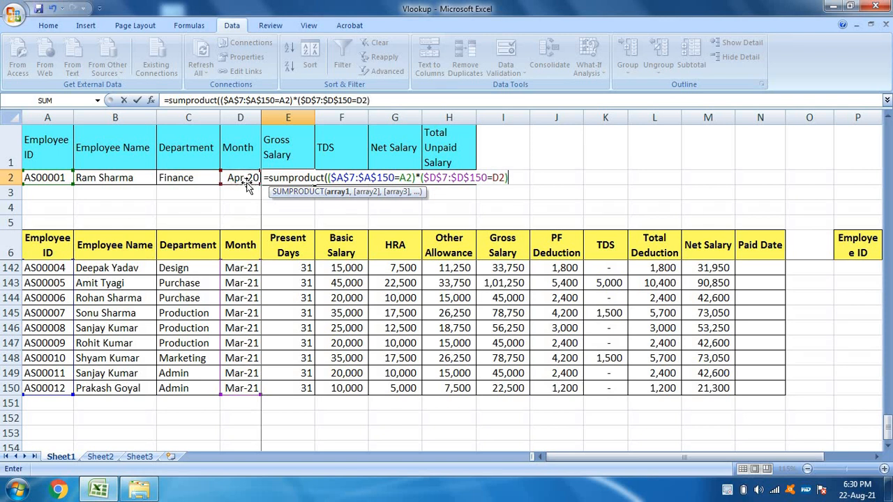
type(",")
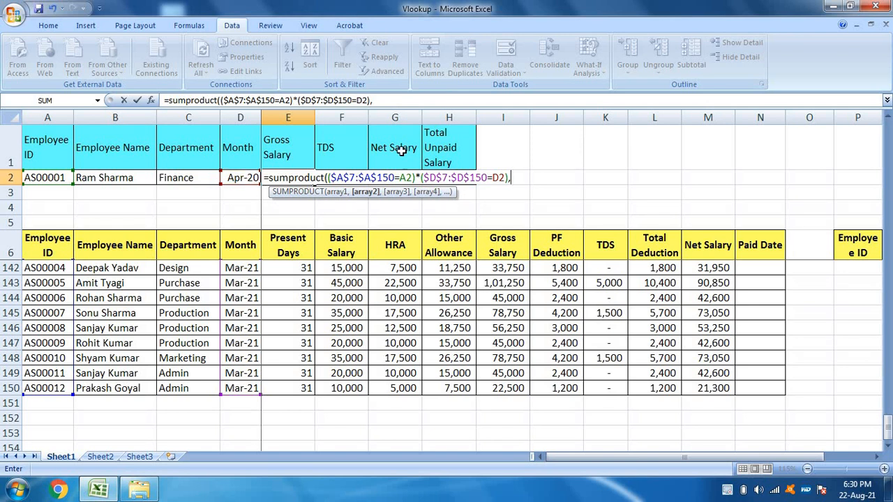
Step: Add the Gross Salary range $I$7:$I$150 as the second array and enter the SUMPRODUCT formula in E2
left_click(521, 256)
key("Down")
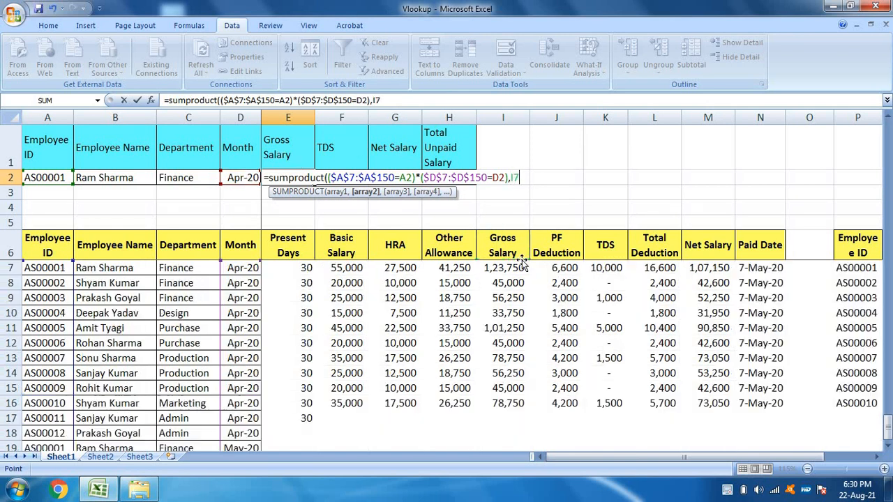
key("ctrl+shift+Down")
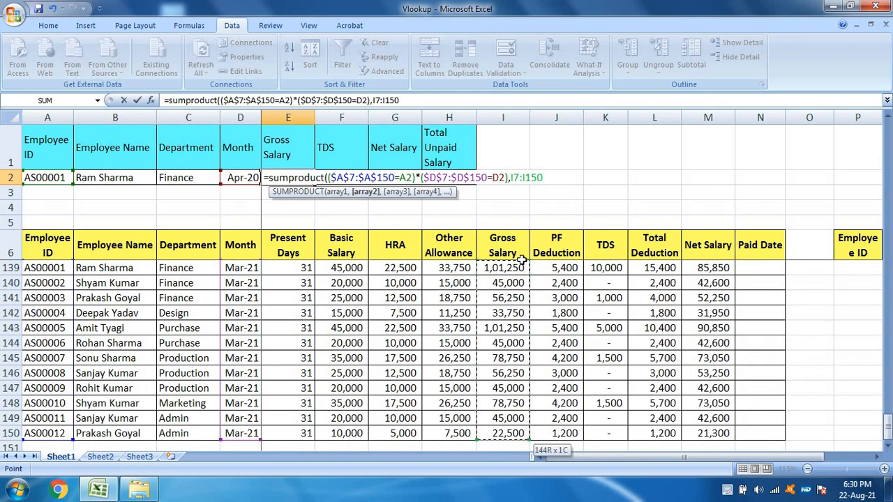
key("F4")
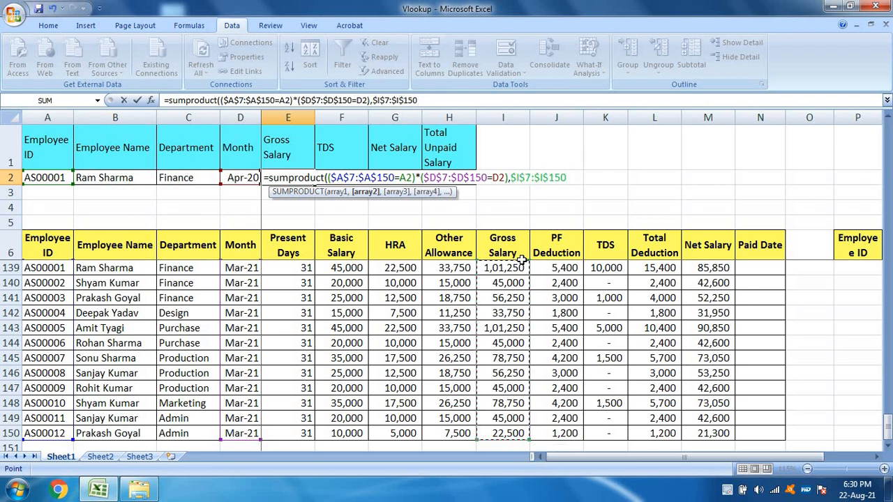
type(")")
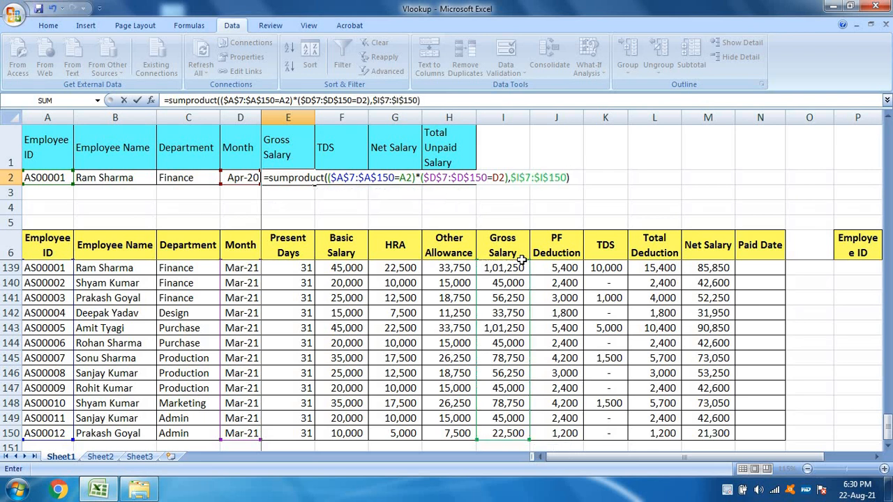
key("ctrl+Return")
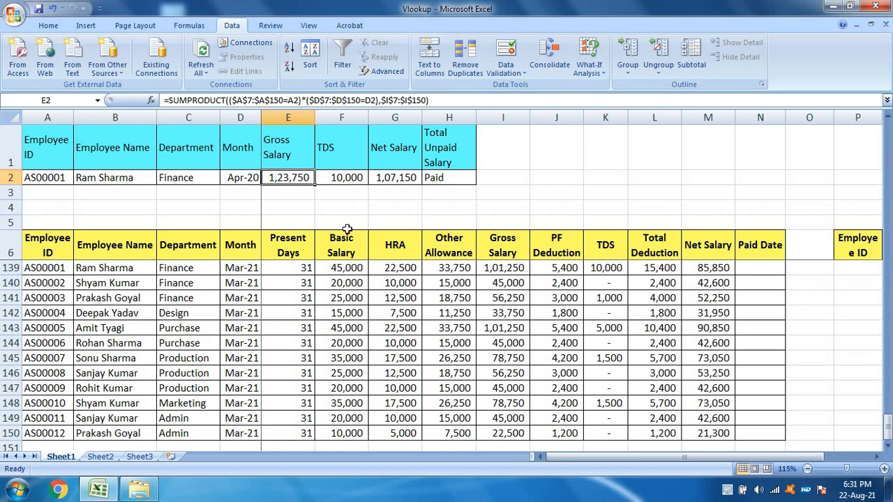
Step: Choose Jan-21 as the month in D2 and check the Gross Salary formula in E2
left_click(249, 182)
left_click(266, 178)
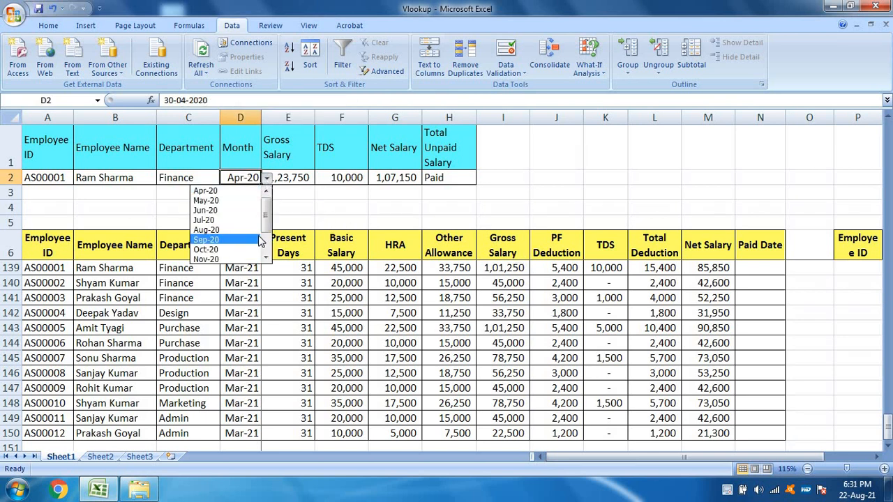
scroll(265, 226, "down", 2)
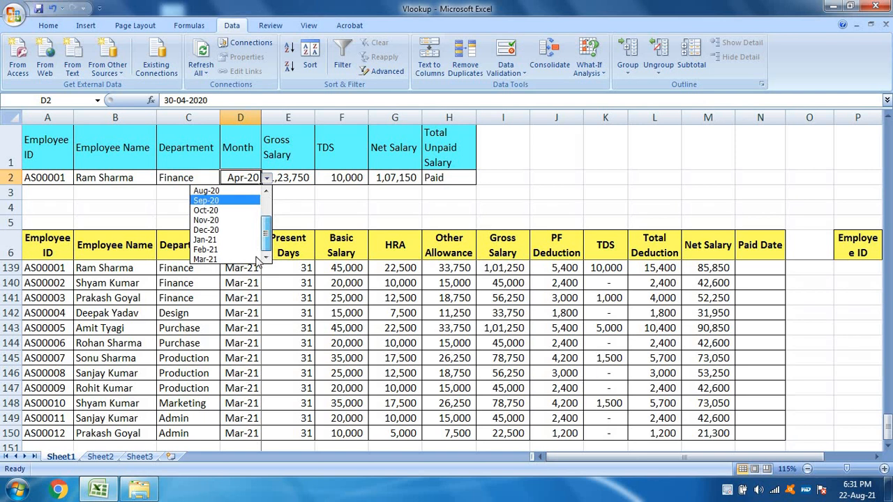
left_click(234, 240)
left_click(291, 178)
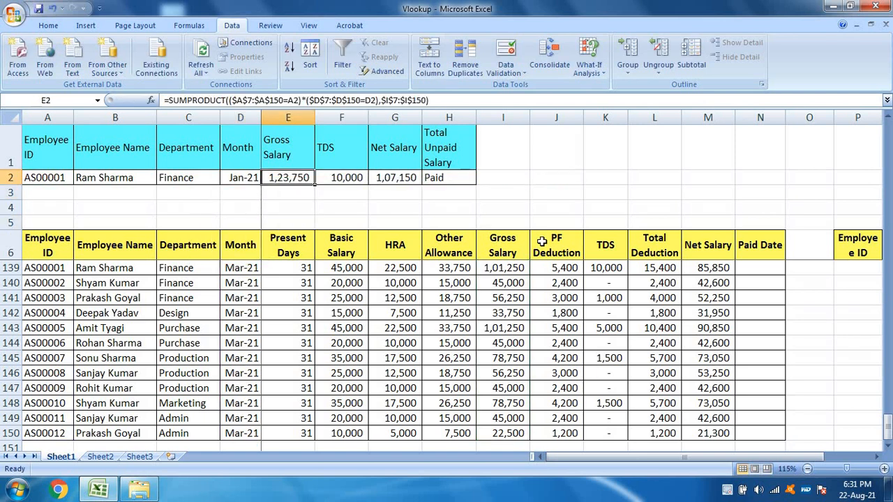
Step: Choose Mar-21 as the month in D2 and review the SUMPRODUCT formula in E2
left_click(227, 183)
left_click(265, 178)
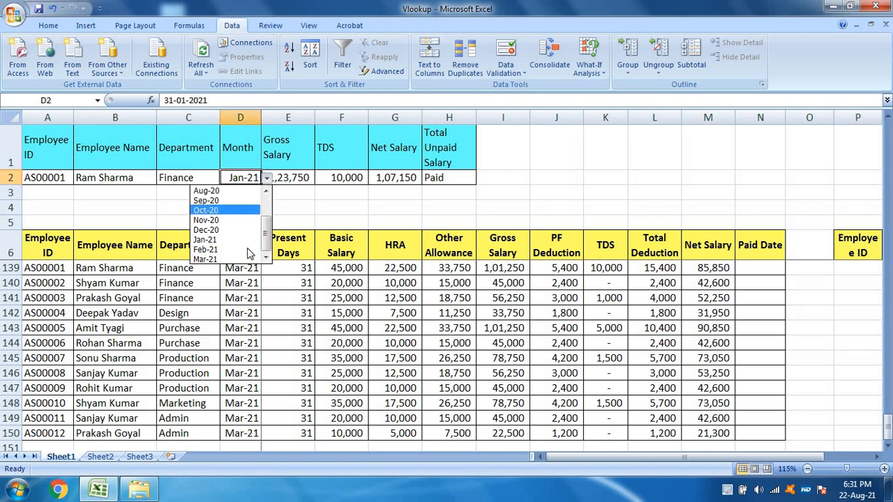
left_click(226, 260)
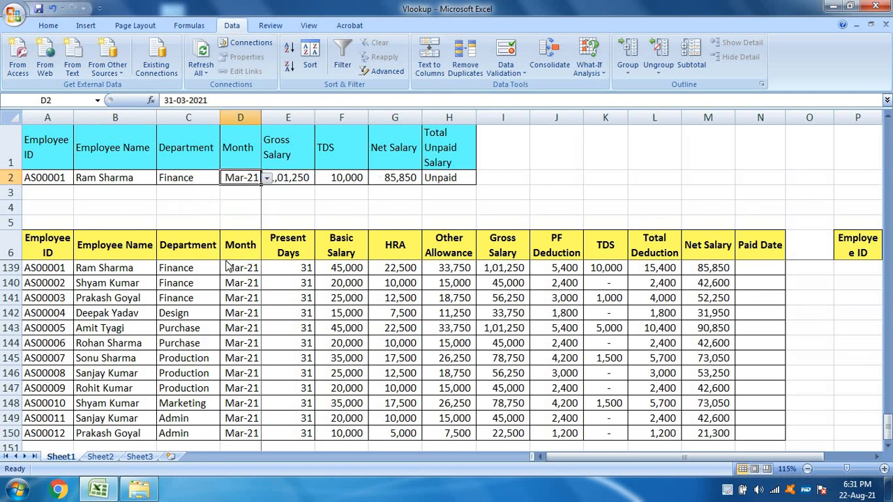
left_click(293, 180)
key("F2")
key("Escape")
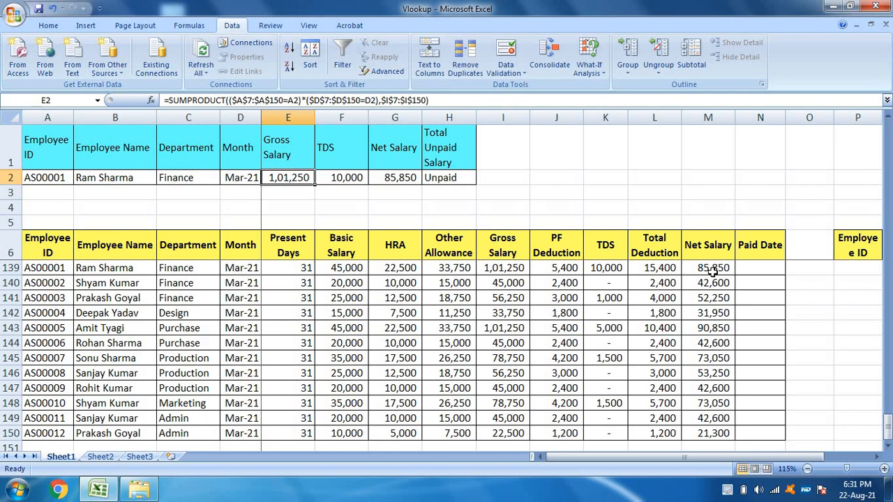
Step: Set the Mar-21 Basic Salary in F139 to 55000
left_click(242, 272)
left_click(349, 267)
type("55")
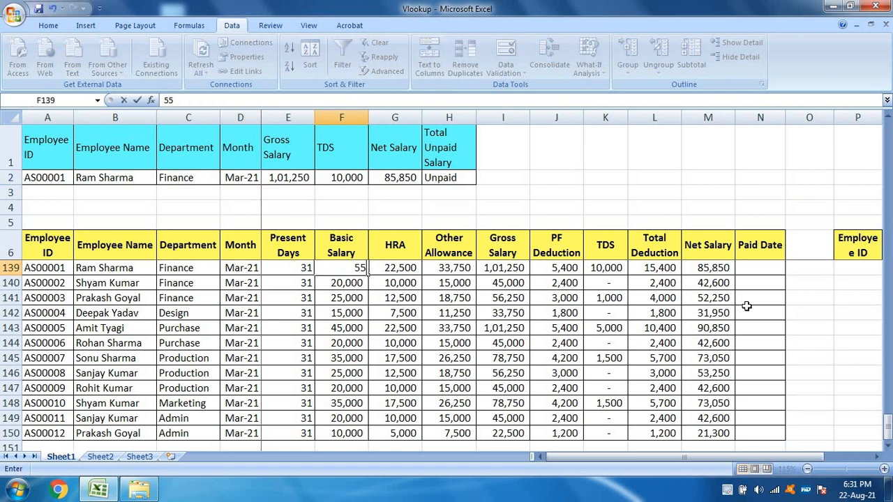
type("000")
key("Return")
key("Up")
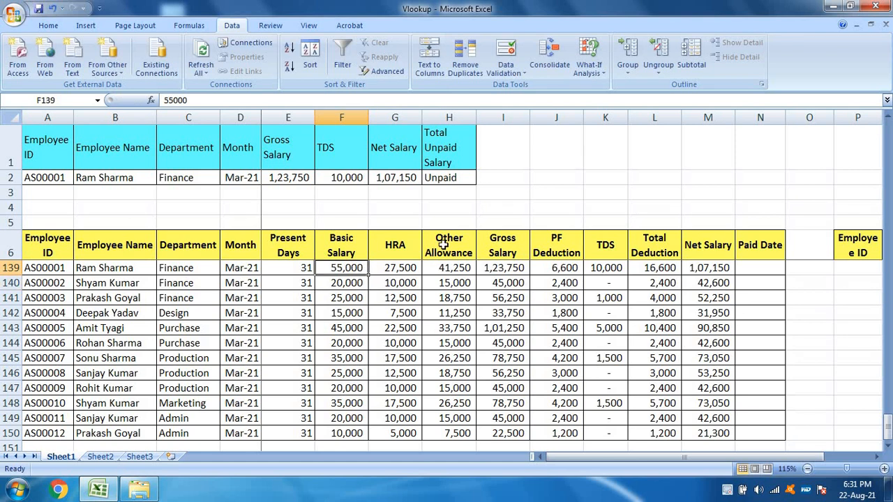
Step: Copy the text of the Gross Salary SUMPRODUCT formula from E2 and enter it unchanged in the TDS cell F2
left_click(293, 178)
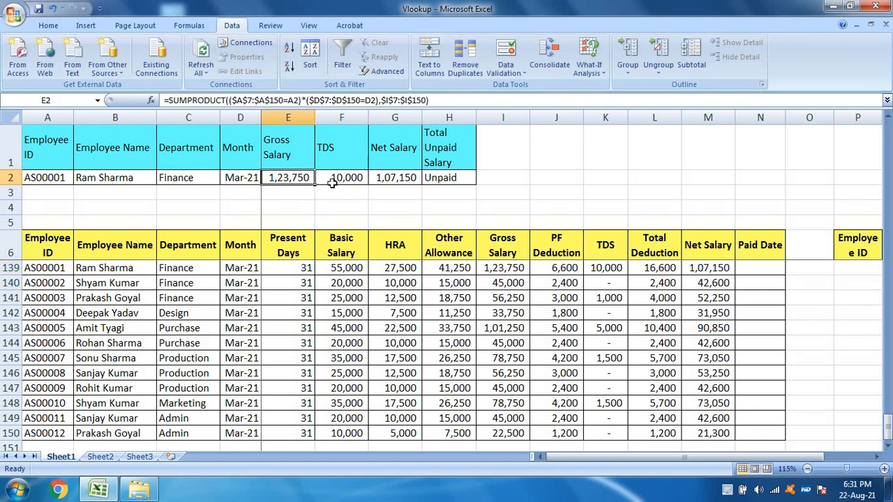
left_click(460, 102)
key("Escape")
left_click(352, 177)
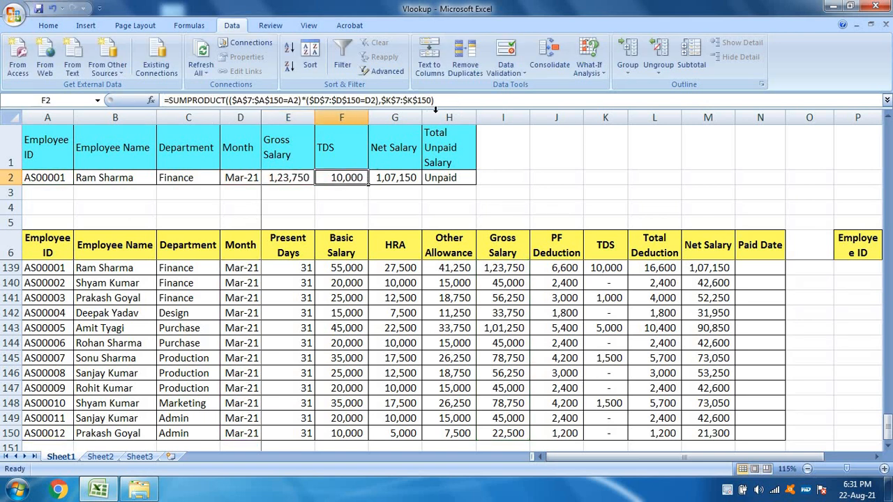
left_click_drag(441, 102, 329, 93)
type("=SUMPRODUCT(($A$7:$A$150=A2)*($D$7:$D$150=D2),$I$7:$I$150)")
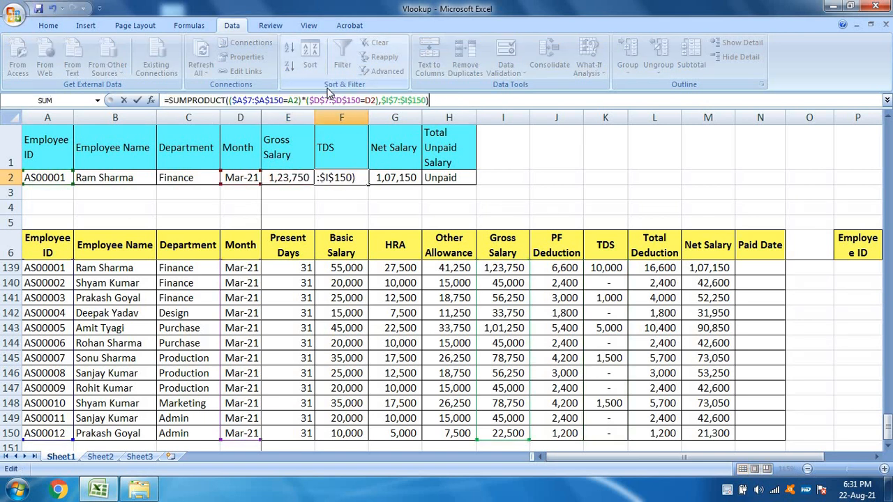
key("Return")
Step: Enter =SUMPRODUCT(($A$7:$A$150=A2)*($D$7:$D$150=D2),$M$7:$M$150) in the Net Salary cell G2
key("Up")
key("Right")
left_click_drag(446, 104, 3, 62)
type("=SUMPRODUCT(($A$7:$A$150=A2)*($D$7:$D$150=D2),$M$7:$M$150)")
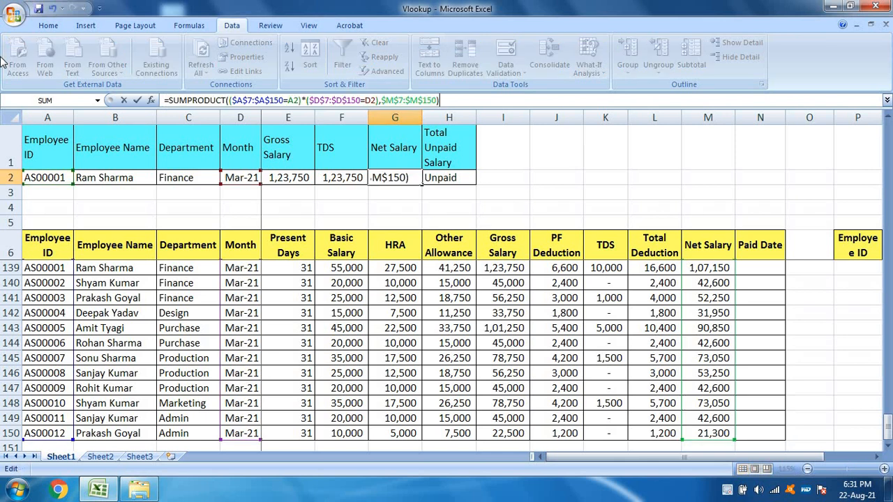
key("Return")
key("Up")
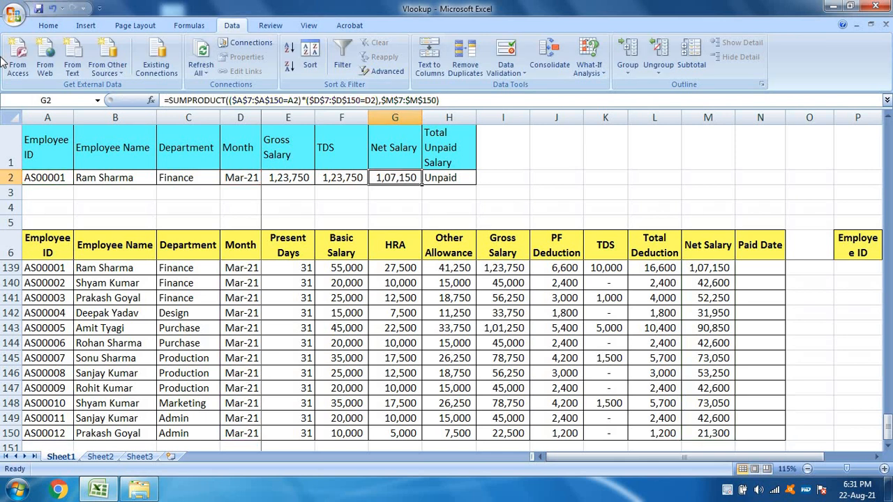
Step: Replace the Net Salary formula in G2 with an unchanged copy of the Gross Salary SUMPRODUCT formula
left_click(338, 176)
left_click_drag(430, 101, 2, 58)
key("ctrl+c")
key("Escape")
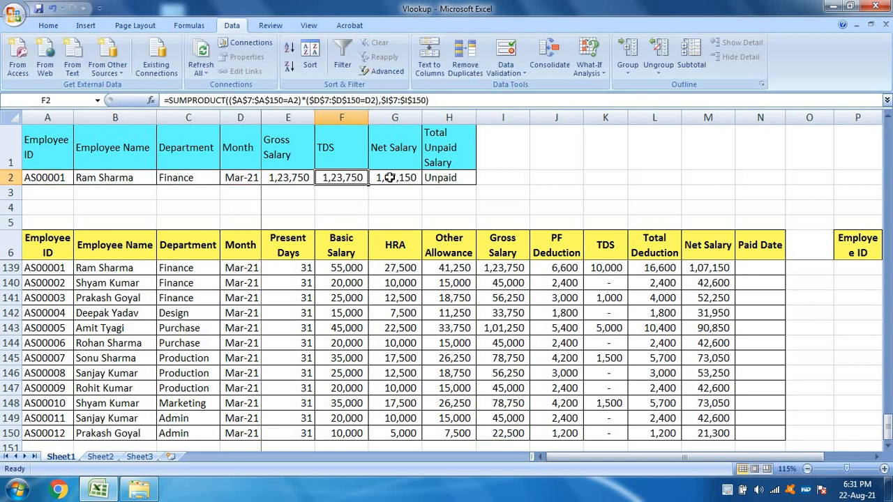
left_click(391, 179)
left_click_drag(447, 101, 1, 35)
key("ctrl+v")
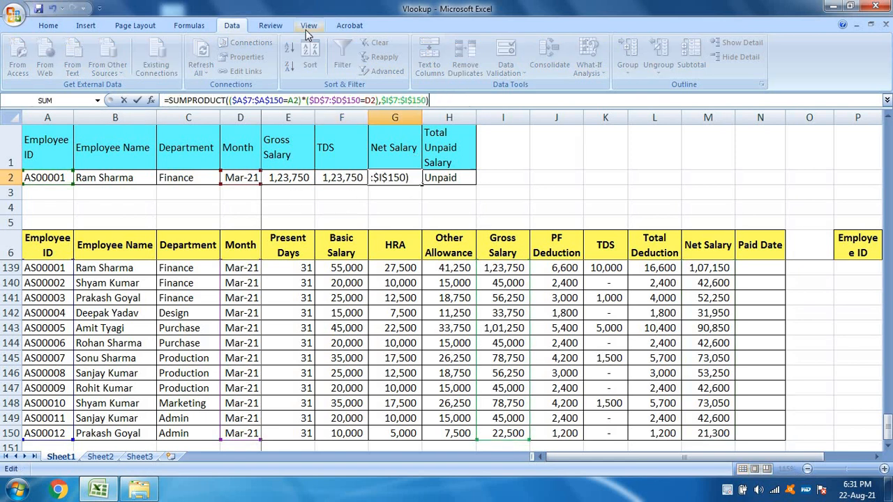
key("Return")
key("Up")
key("Left")
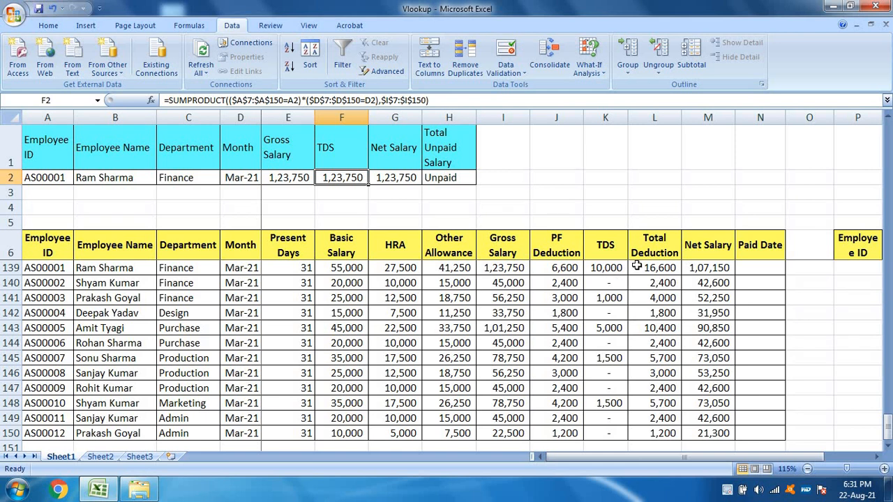
Step: Change the last array in the TDS formula in F2 to $K$7:$K$150 so it returns the TDS column
left_click(606, 257)
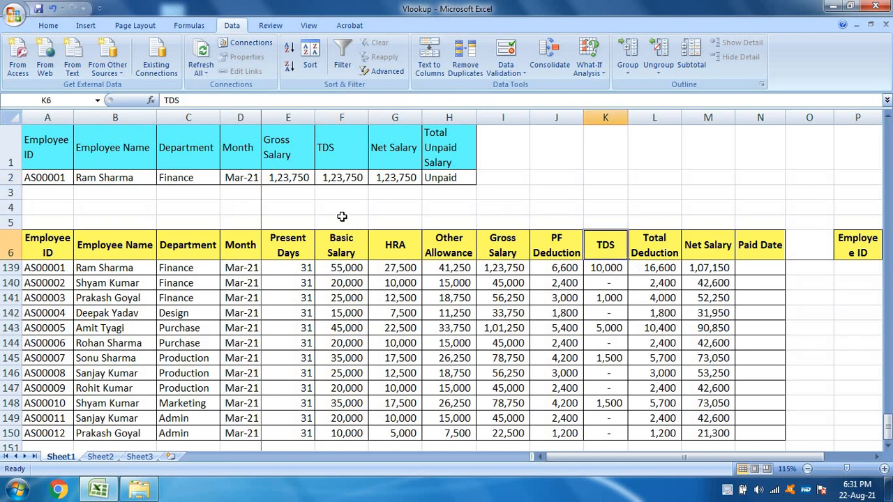
double_click(344, 179)
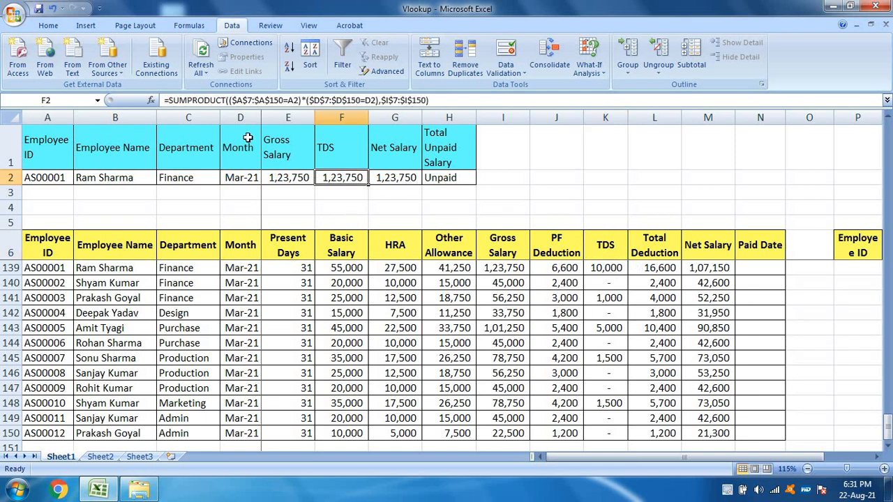
left_click(387, 101)
key("Delete")
type("k")
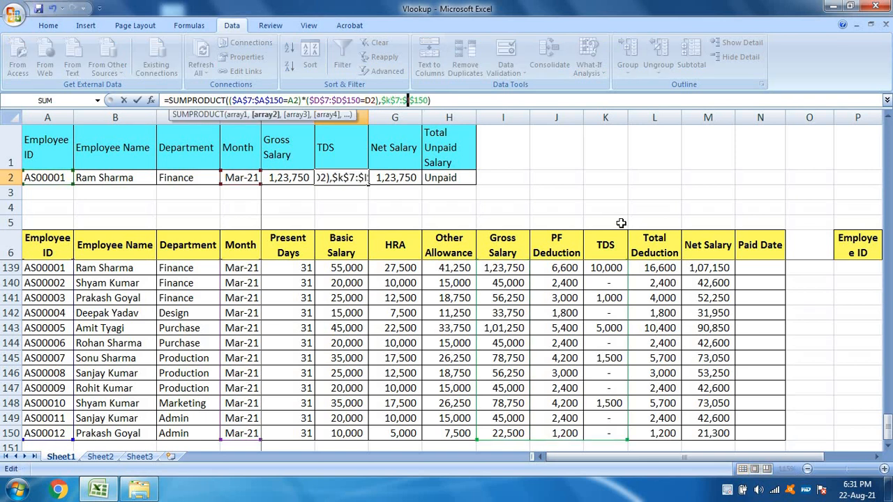
key("Delete")
type("k")
key("ctrl+Return")
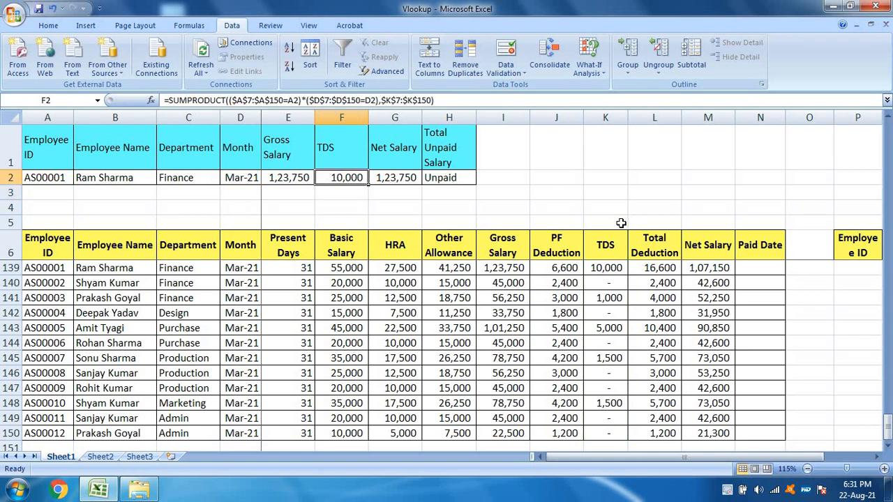
Step: Change the last array in the Net Salary formula in G2 to $M$7:$M$150 and review its referenced ranges
left_click(408, 176)
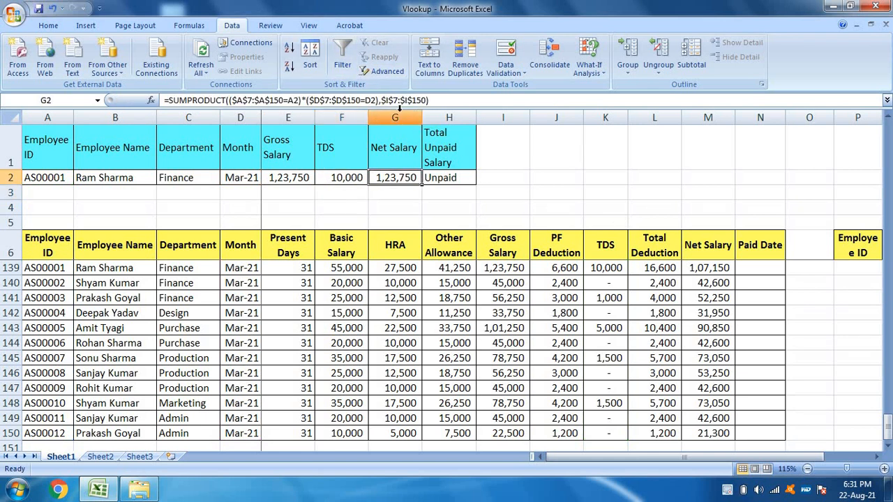
key("F2")
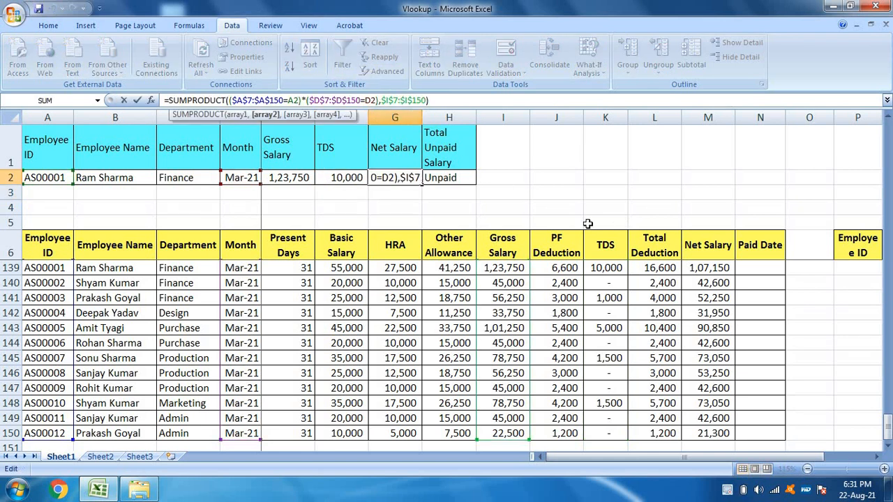
key("Delete")
type("m")
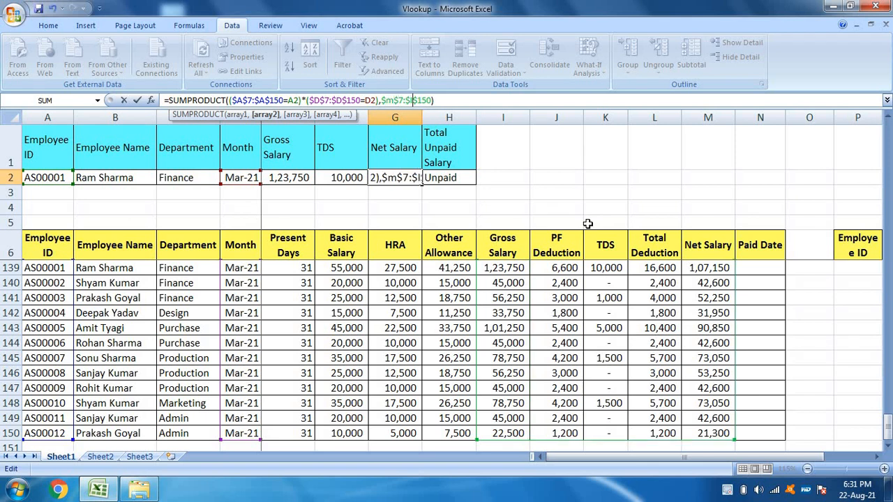
key("BackSpace")
type("m")
key("ctrl+Return")
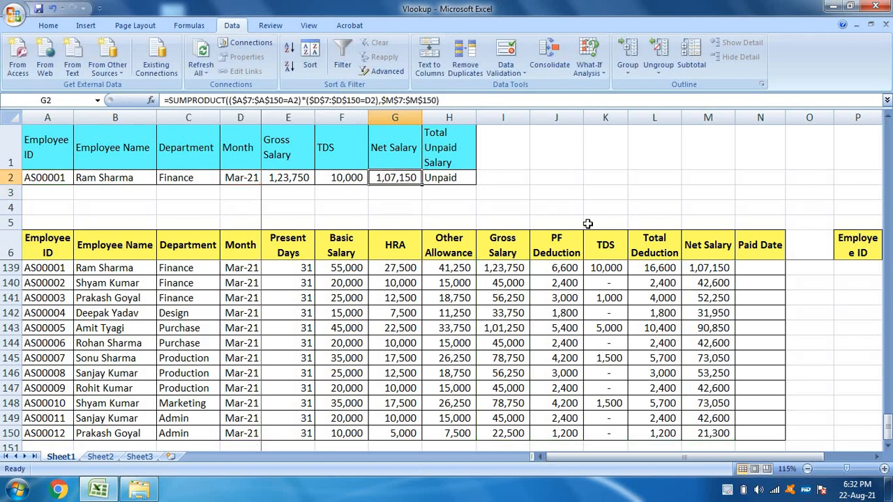
key("F2")
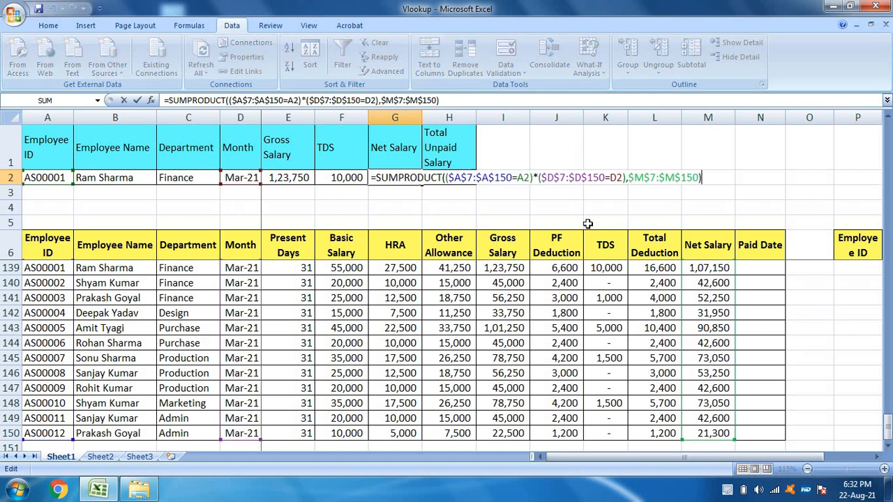
key("Escape")
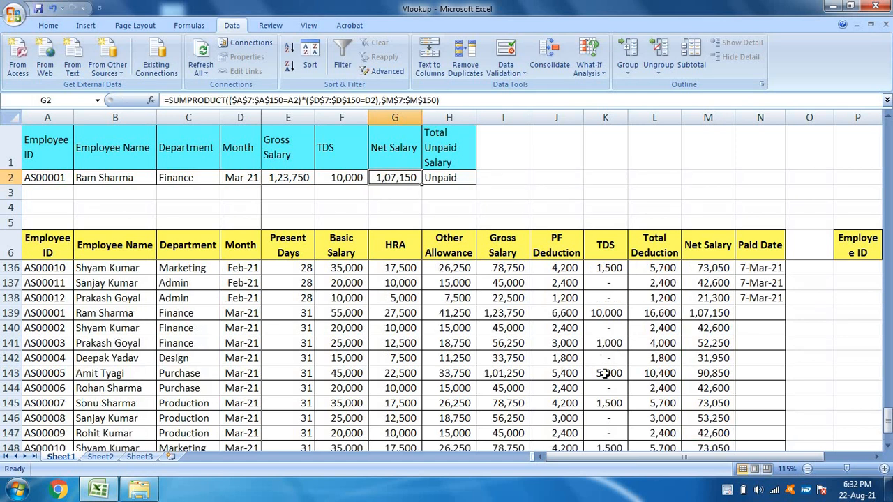
Step: Check the Mar-21 Net Salary for AS00001 against the lookup and set the Basic Salary in F139 to 45000
left_click(307, 271)
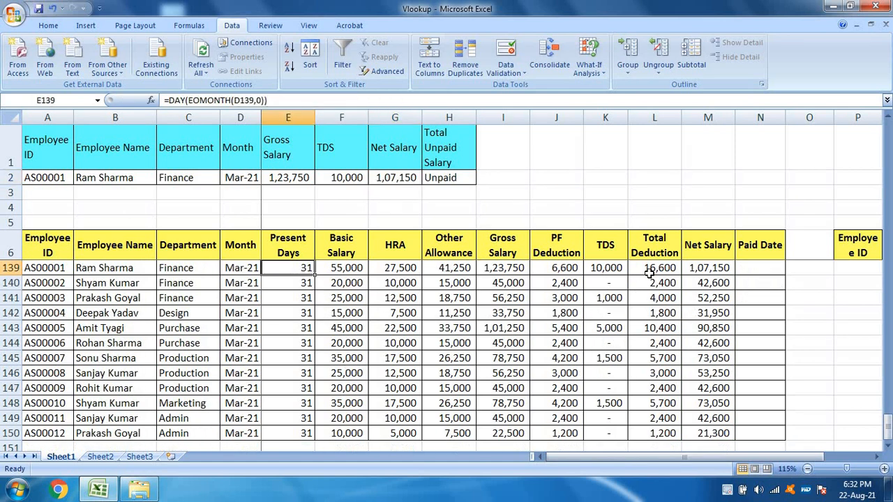
left_click(695, 269)
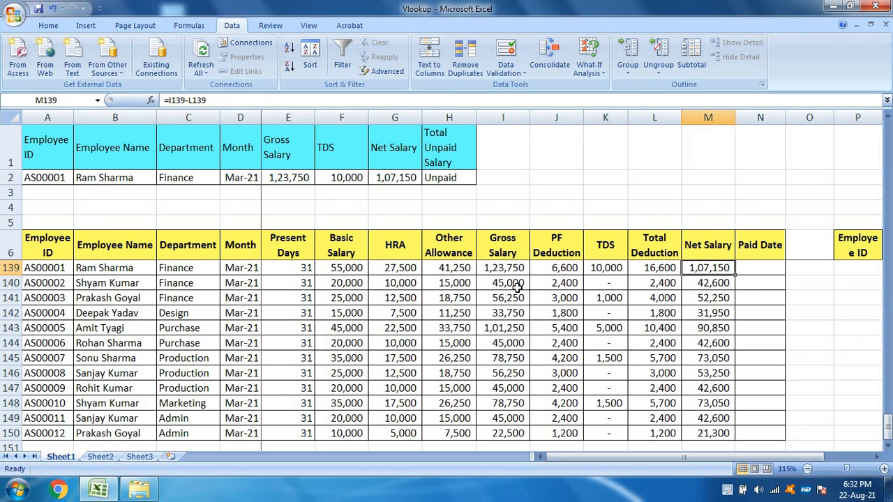
left_click(455, 178)
left_click(244, 183)
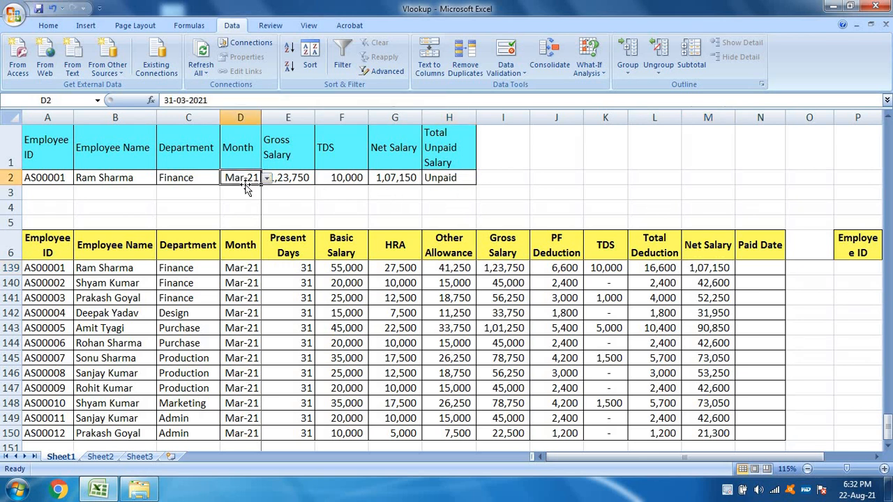
left_click(268, 180)
left_click(443, 298)
left_click(341, 268)
type("45000")
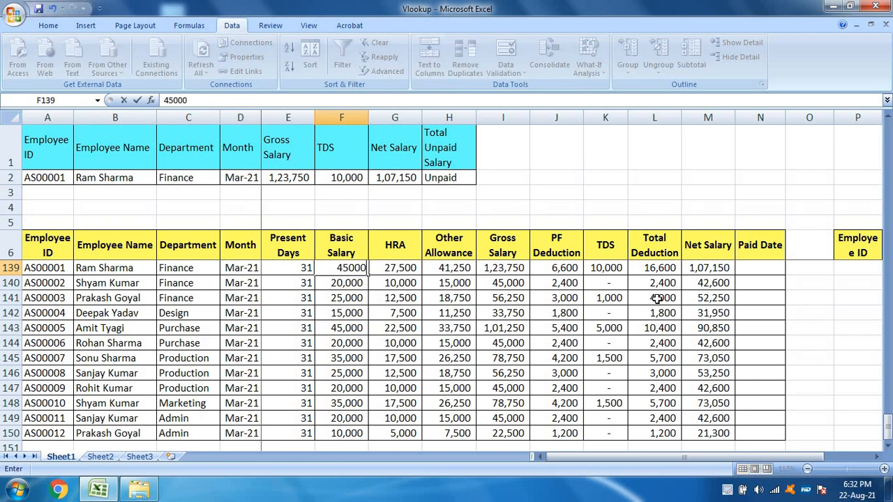
key("Return")
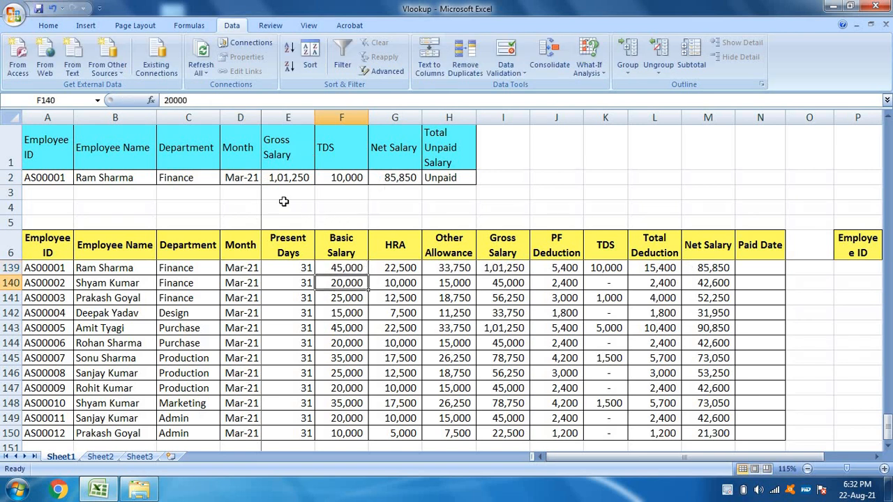
Step: Test the lookup with Apr-20 and Jul-20 as the month in D2, ending on Jul-20, and check the Gross Salary and TDS results
left_click(244, 177)
left_click(267, 178)
left_click_drag(267, 237, 267, 193)
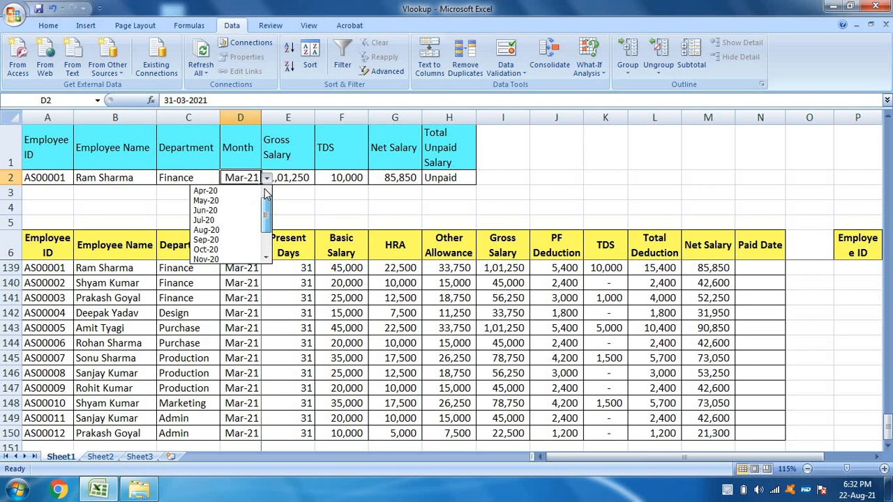
left_click(230, 190)
left_click(282, 180)
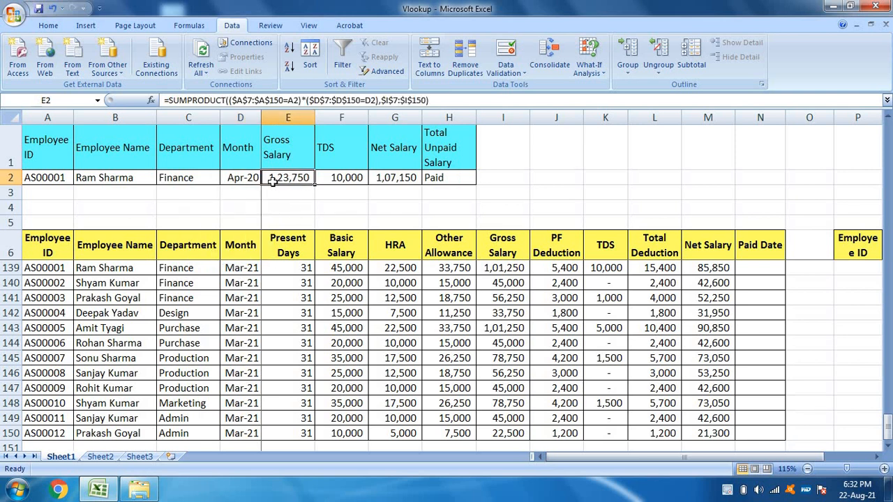
left_click(257, 180)
left_click(267, 178)
left_click(262, 217)
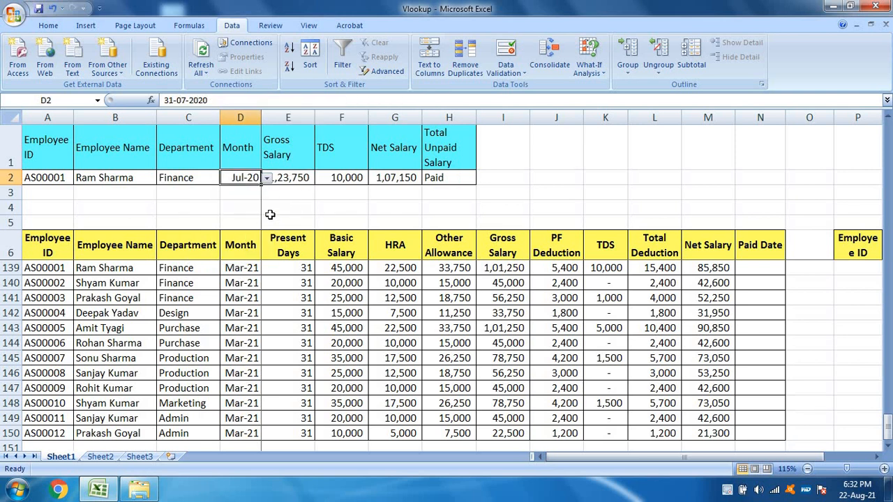
left_click(329, 179)
left_click(284, 179)
Step: Examine the paid-status formula in H2 and compare it with the Paid Date entries for Feb-21 and Mar-21
left_click(435, 175)
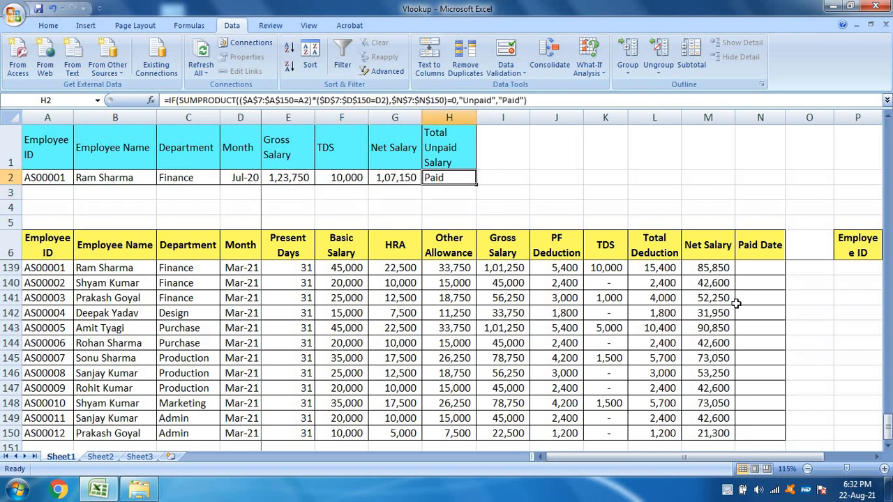
left_click_drag(887, 425, 887, 388)
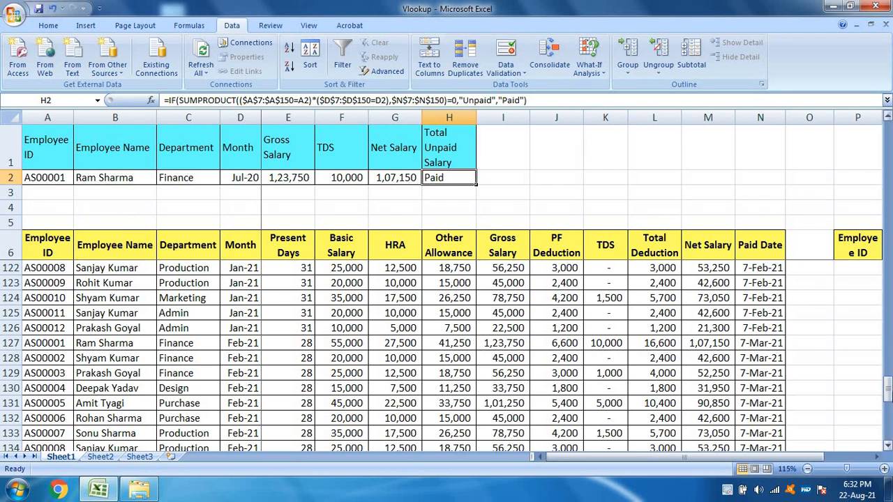
left_click_drag(888, 390, 888, 436)
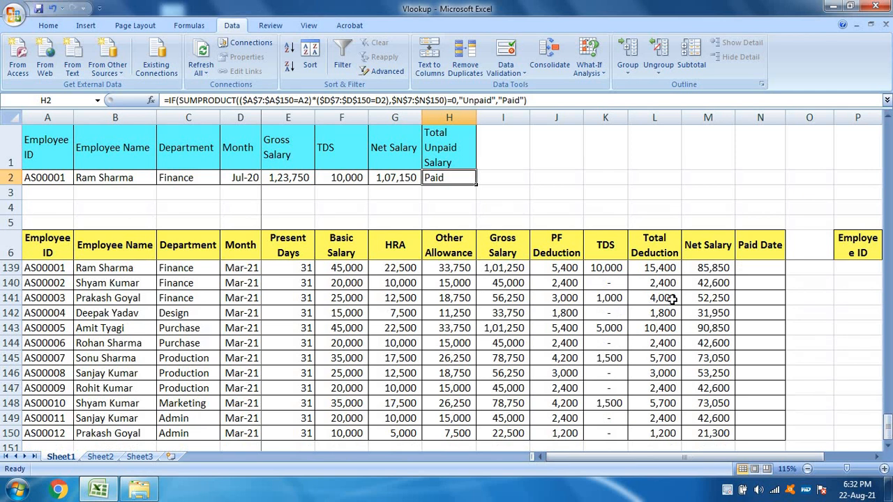
type("=")
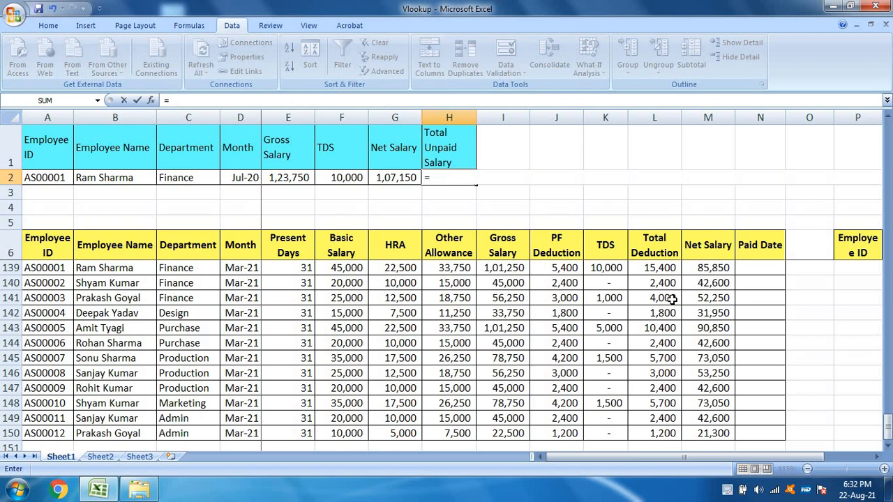
type("if")
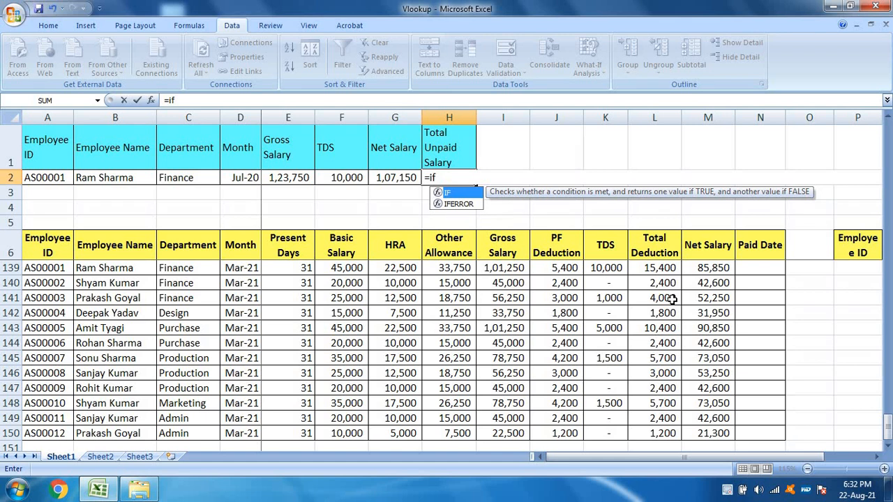
type("(")
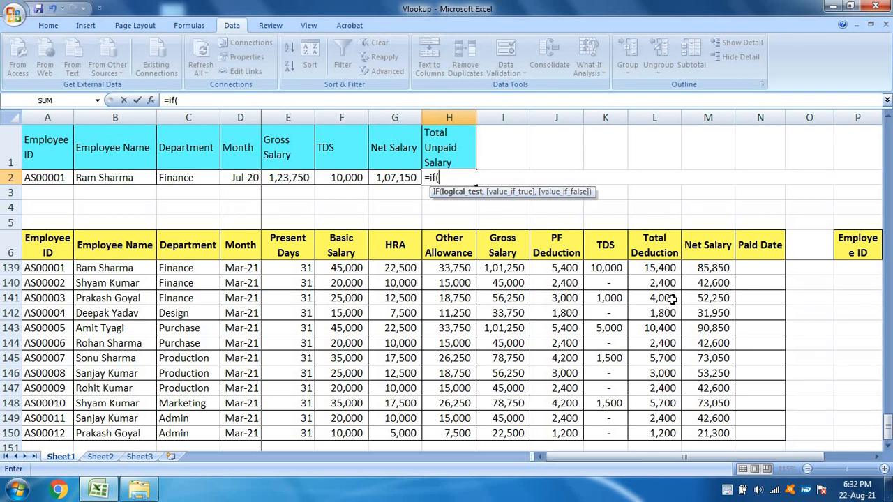
key("Return")
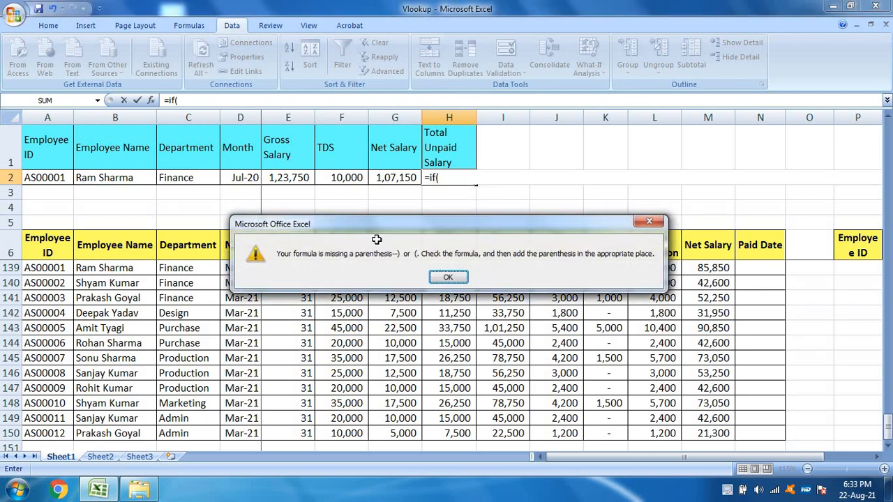
key("Return")
key("Escape")
Step: Copy the text of the Gross Salary SUMPRODUCT formula from E2 without changing the cell
left_click(295, 177)
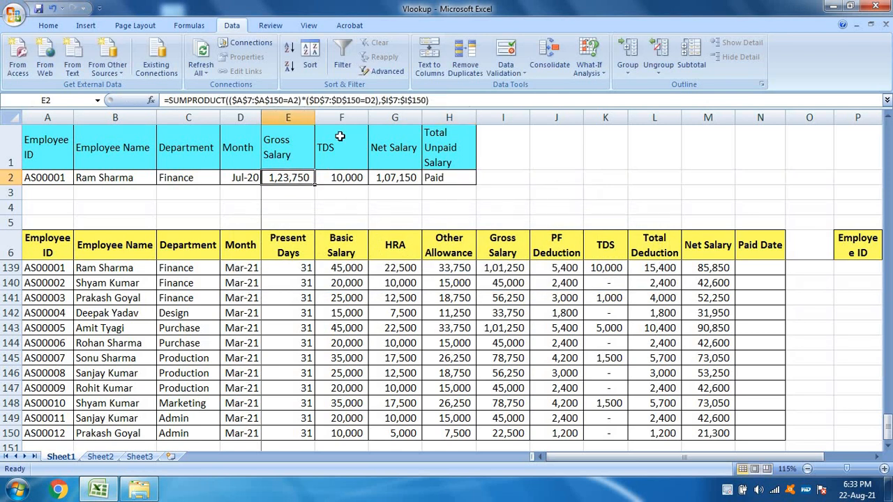
left_click(452, 100)
key("Escape")
Step: Replace the formula in H2 with an IF whose logical test is the copied Gross Salary SUMPRODUCT equal to 0
left_click(432, 177)
left_click_drag(534, 101, 82, 100)
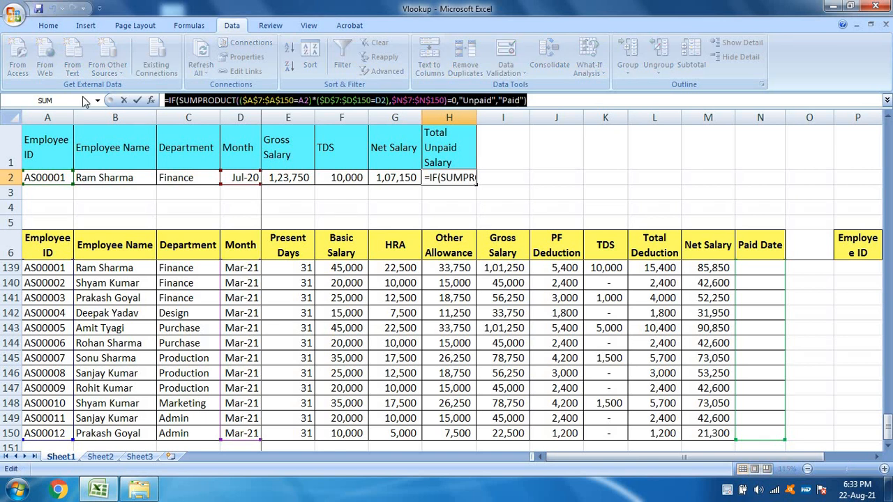
type("=uf")
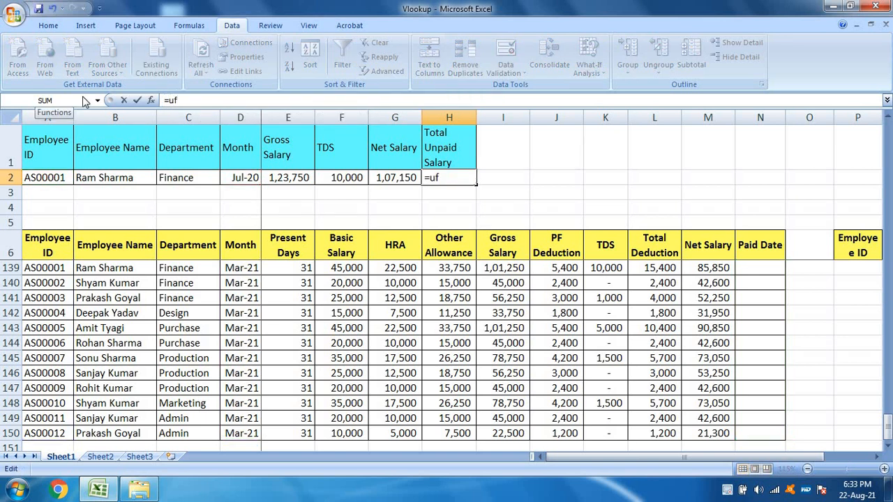
key("BackSpace")
key("BackSpace")
type("if(")
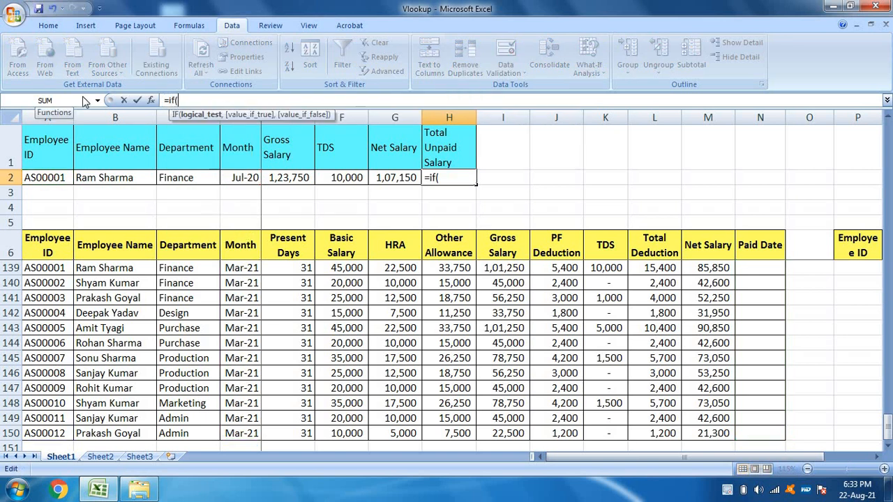
type("sumprod")
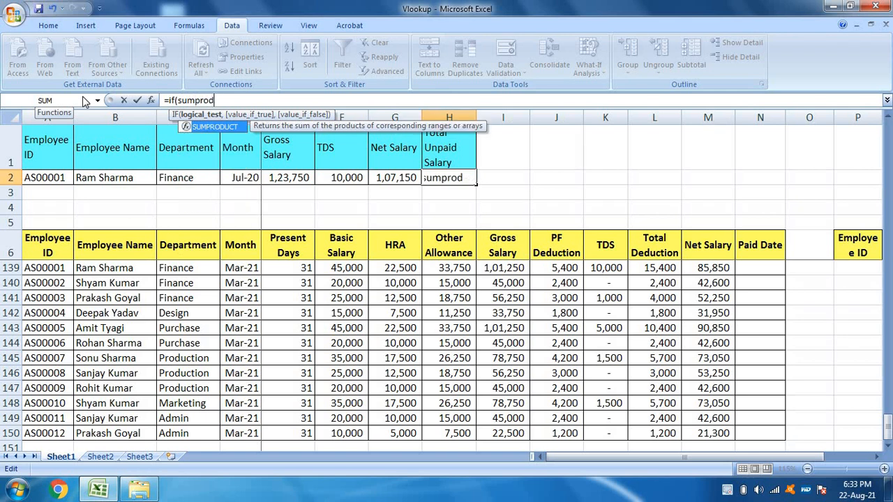
type("uct(")
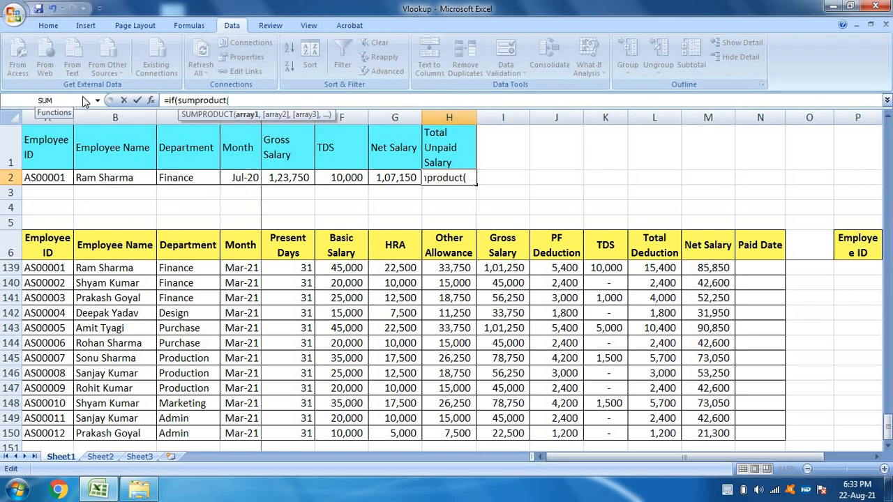
key("BackSpace")
key("BackSpace")
key("BackSpace")
key("BackSpace")
key("BackSpace")
key("BackSpace")
key("BackSpace")
key("BackSpace")
key("BackSpace")
key("BackSpace")
key("BackSpace")
type("SUMPRODUCT(($A$7:$A$150=A2)*($D$7:$D$150=D2),$I$7:$I$150)")
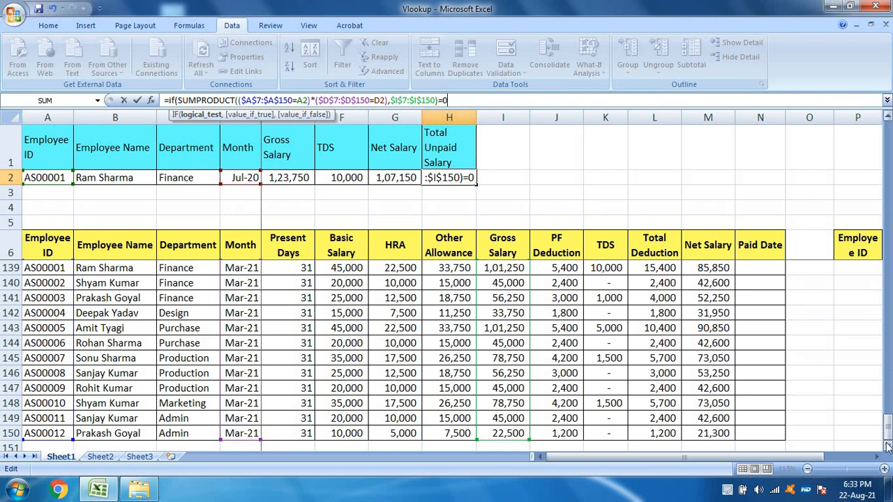
Step: Complete the IF formula in H2 with "Unpaid" as the true value and "Paid" as the false value
left_click_drag(888, 436, 888, 422)
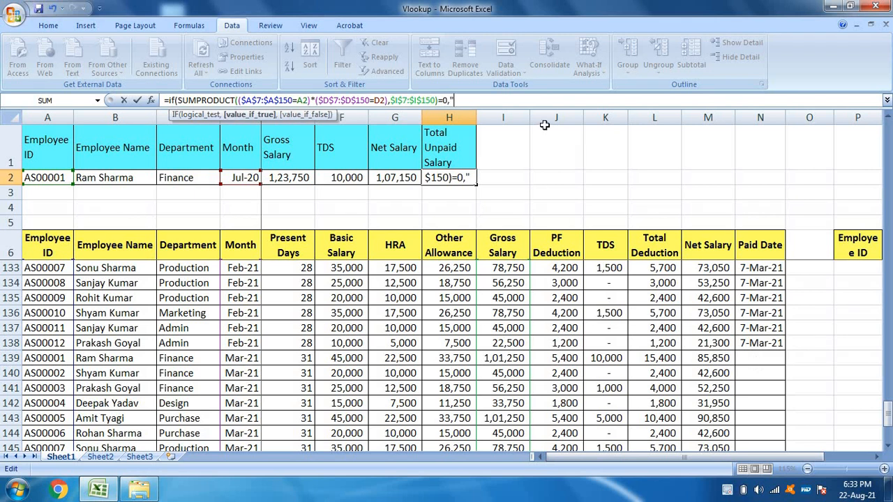
type("unpaid")
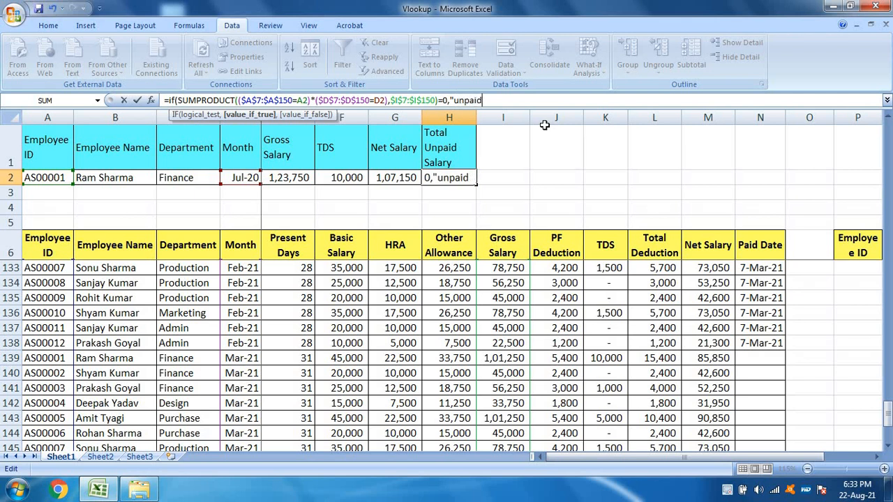
key("BackSpace")
key("BackSpace")
key("BackSpace")
key("BackSpace")
key("BackSpace")
key("BackSpace")
type("Unpaid\",\"P")
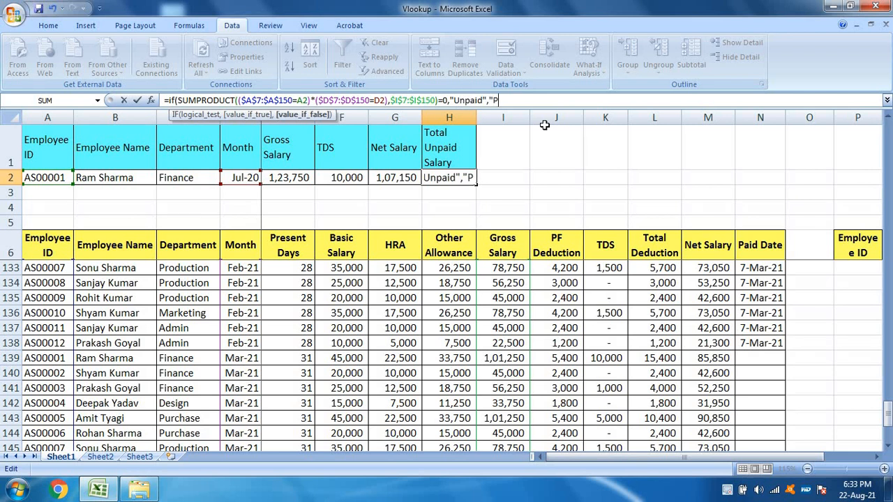
type("aid\"")
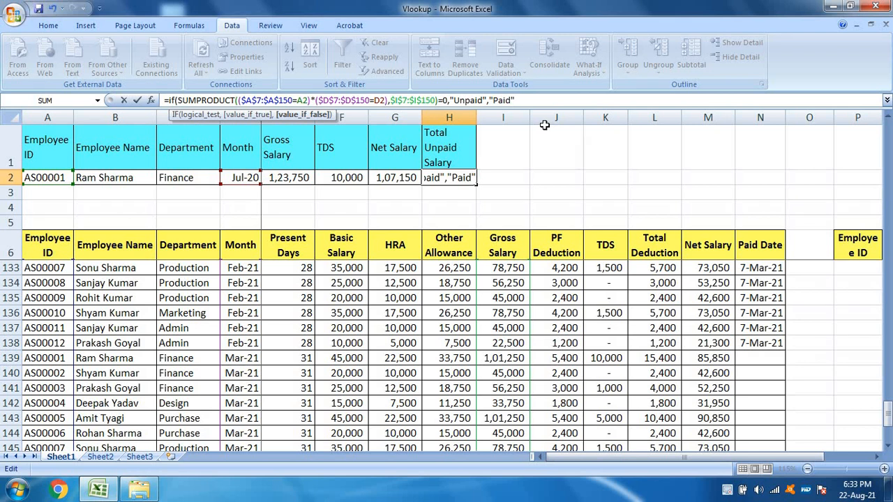
type(")")
key("Return")
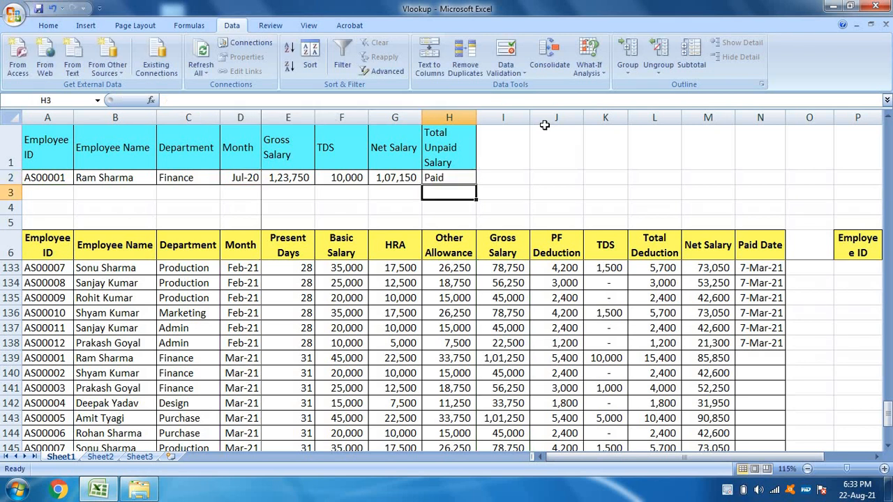
Step: Set the month in D2 to Mar-21 to test the new status formula and check the lookup results
key("Up")
left_click(229, 178)
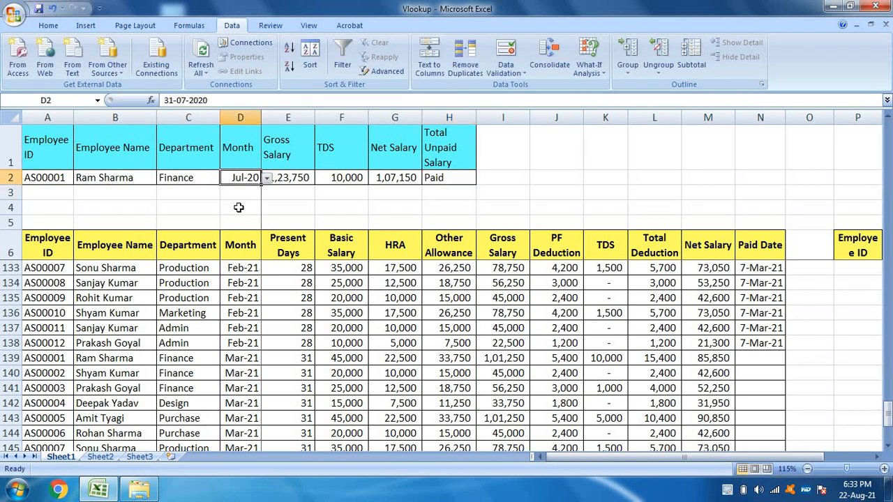
left_click(266, 179)
scroll(267, 236, "down", 1)
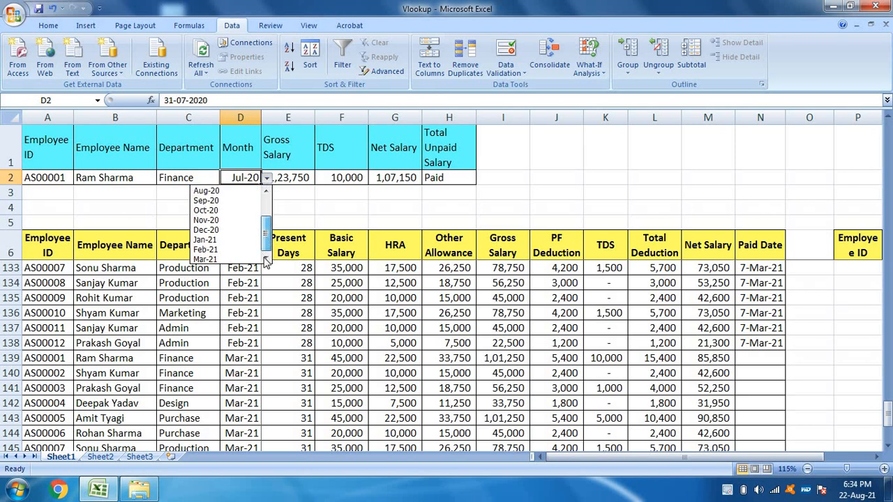
left_click(254, 260)
left_click(309, 176)
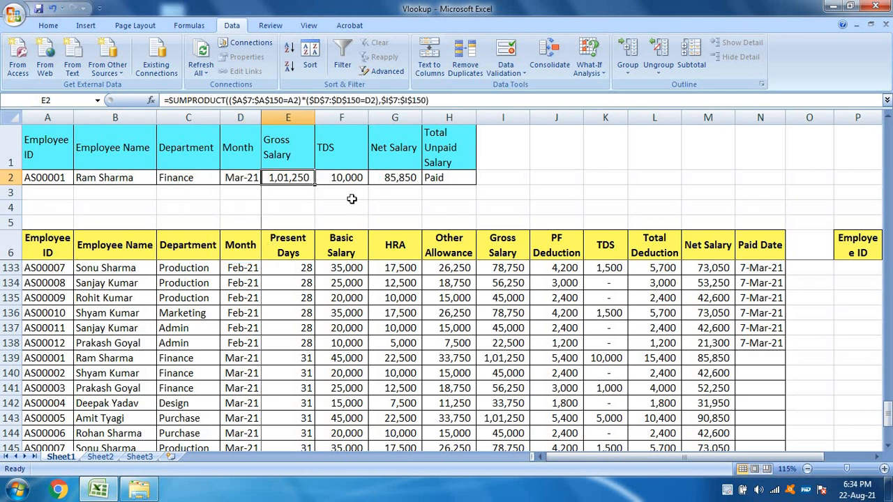
Step: Change the SUMPRODUCT sum range in H2 to the Paid Date column, $N$7:$N$150
left_click(422, 178)
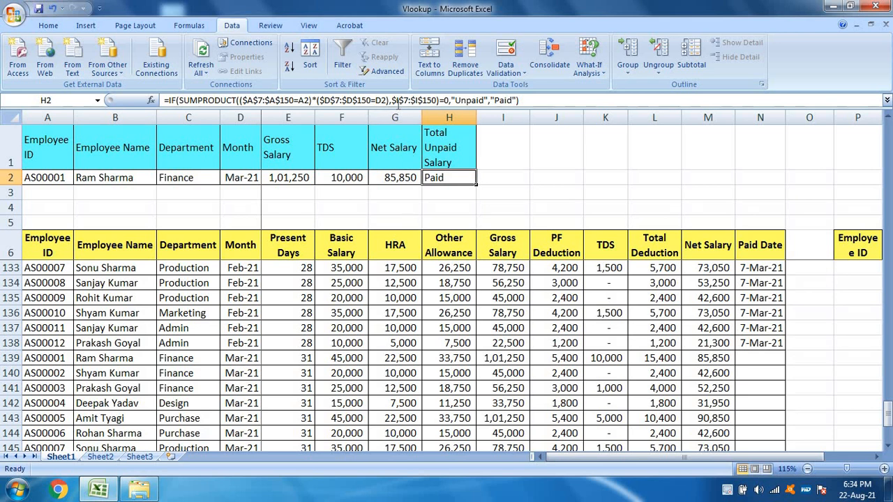
left_click(397, 101)
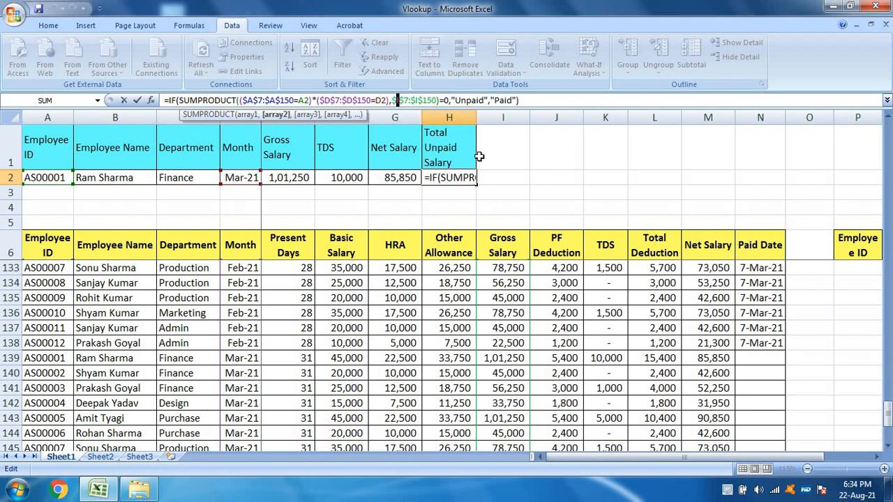
type("N")
key("Right")
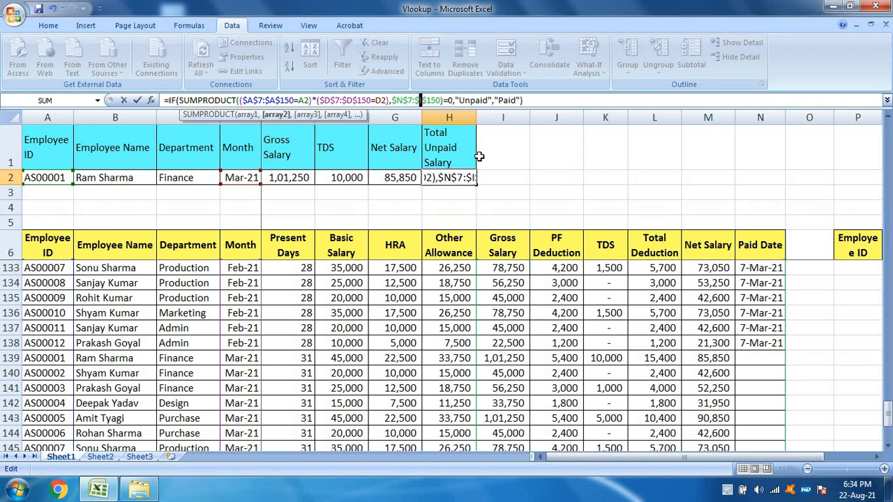
type("N")
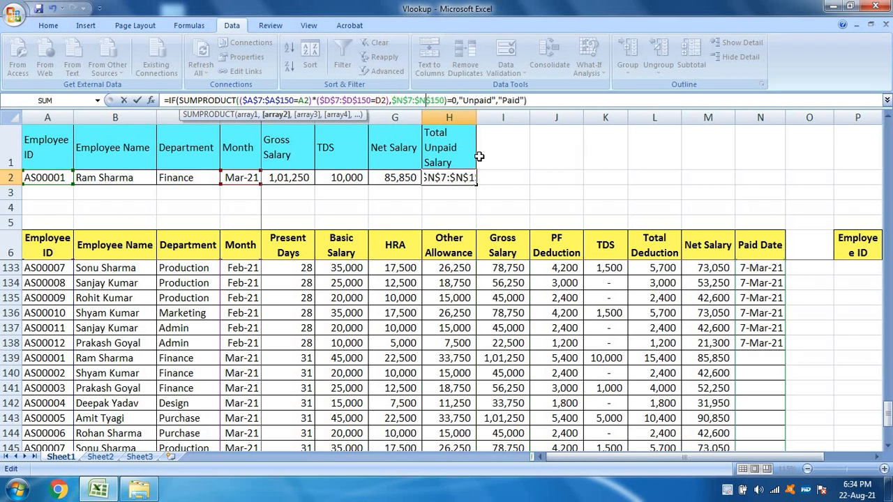
key("Return")
key("Up")
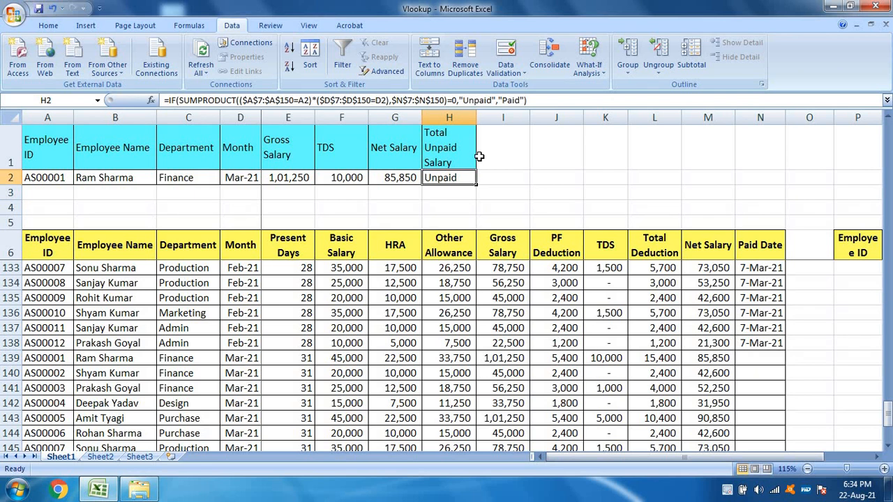
Step: Set the month in D2 to Nov-20 and check the payment status in H2
left_click(256, 175)
left_click(228, 219)
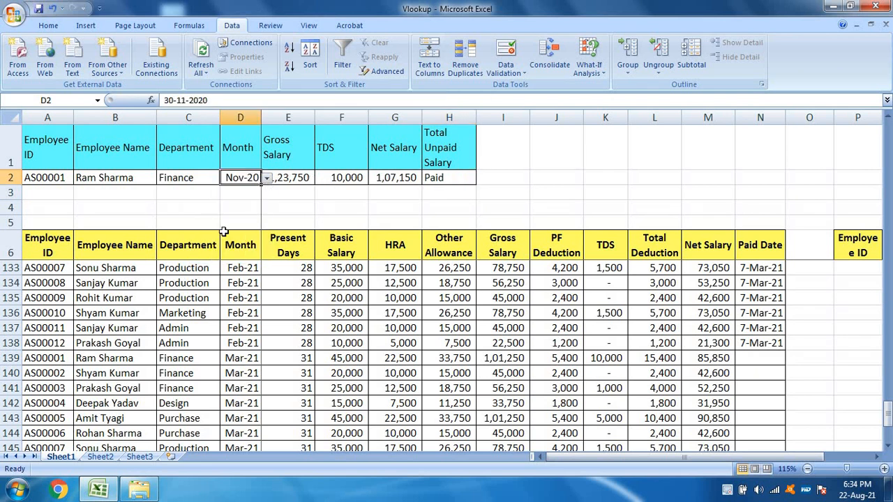
left_click(452, 182)
scroll(774, 362, "up", 2)
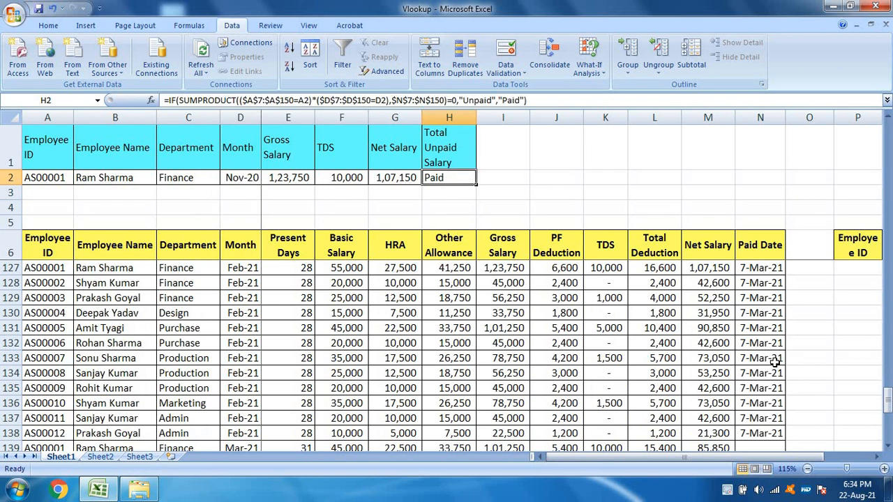
scroll(774, 361, "up", 1)
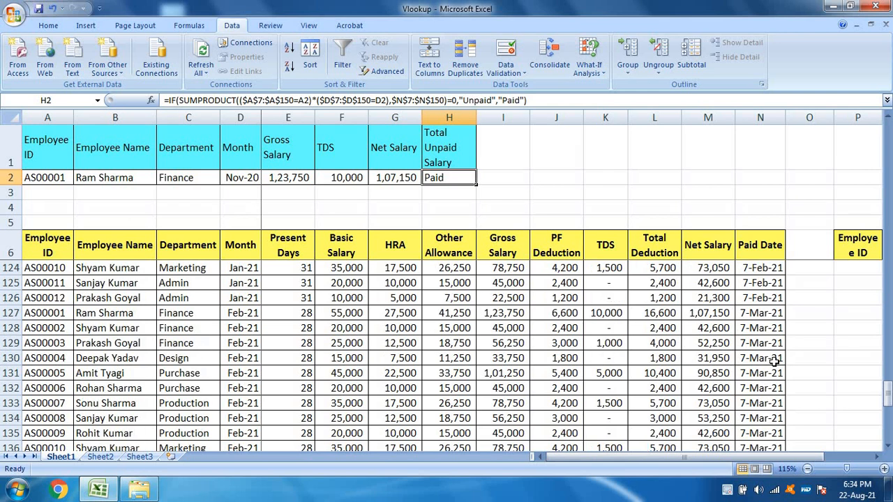
Step: Set the month in D2 to Feb-21 and locate the Feb-21 record of AS00001 in the salary table
left_click(230, 178)
left_click(267, 178)
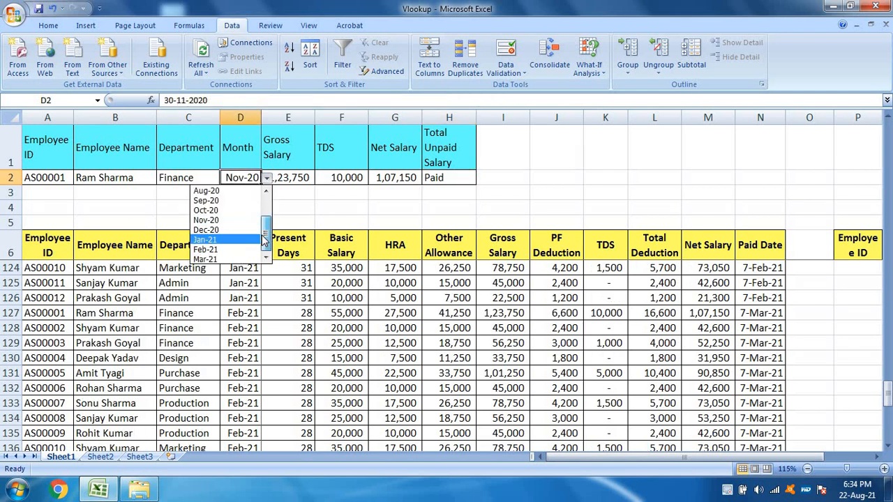
left_click(220, 249)
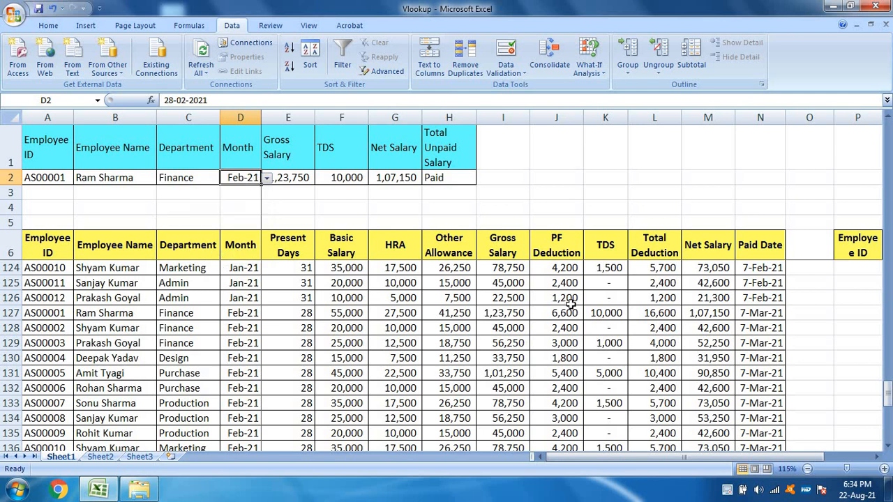
scroll(594, 325, "up", 2)
left_click(141, 359)
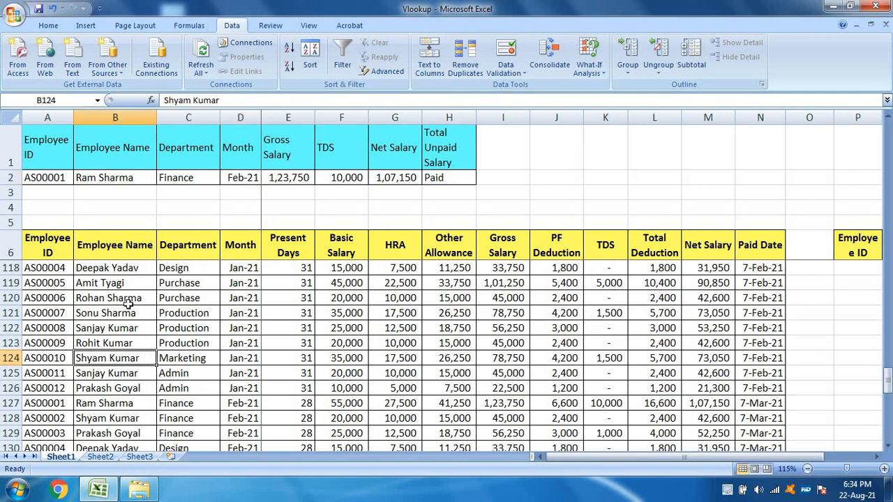
left_click(129, 304)
left_click(147, 333)
left_click(143, 307)
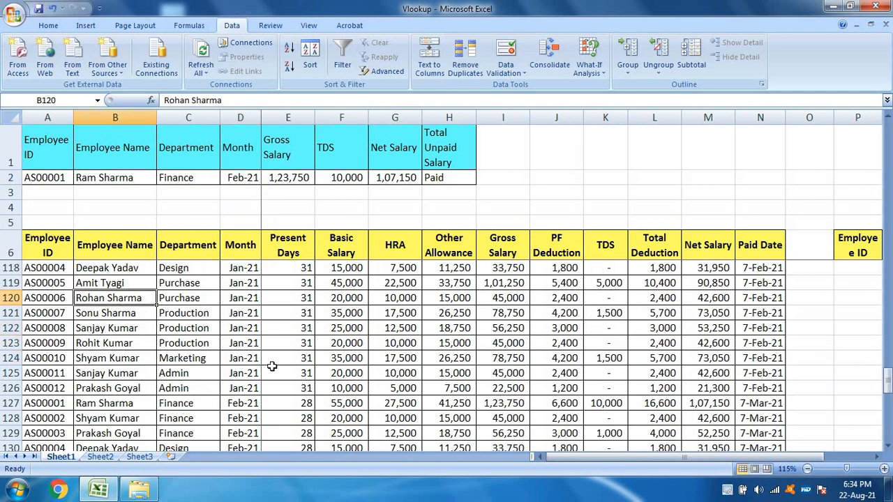
scroll(272, 367, "down", 2)
left_click(242, 314)
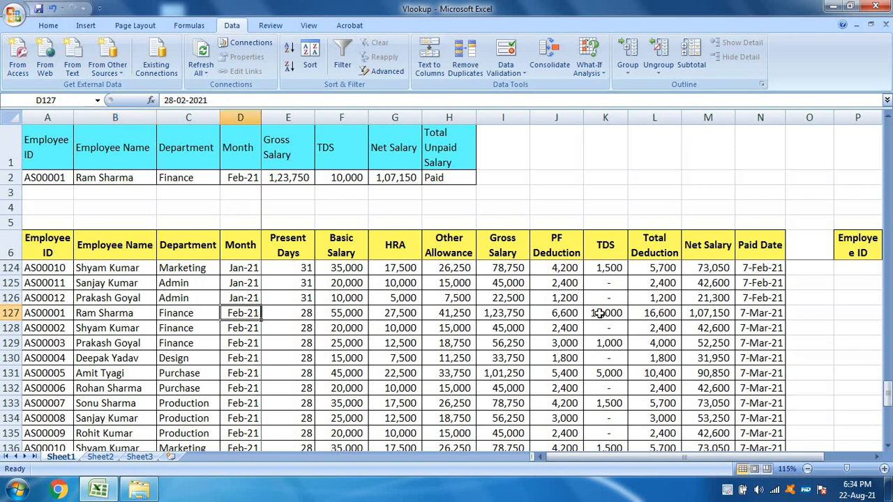
Step: Clear the Paid Date in N127 to test the status in H2, and undo both the deletion and the Feb-21 month change
left_click(758, 314)
key("Delete")
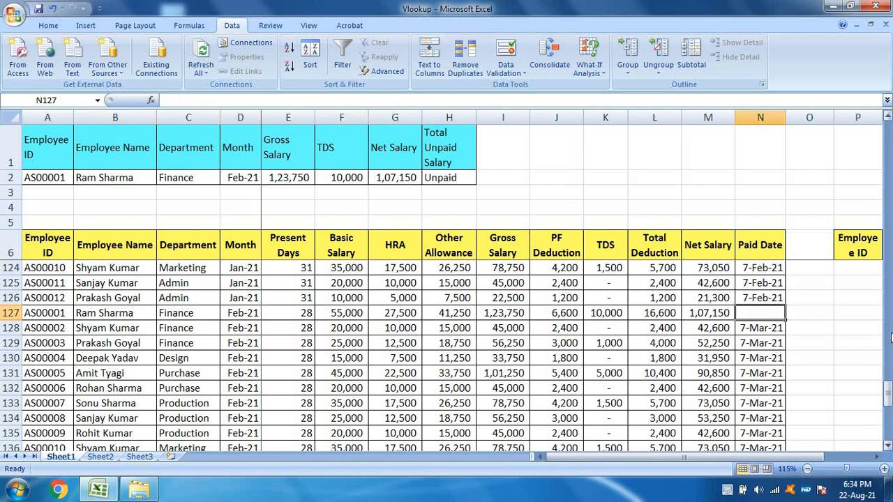
left_click(444, 180)
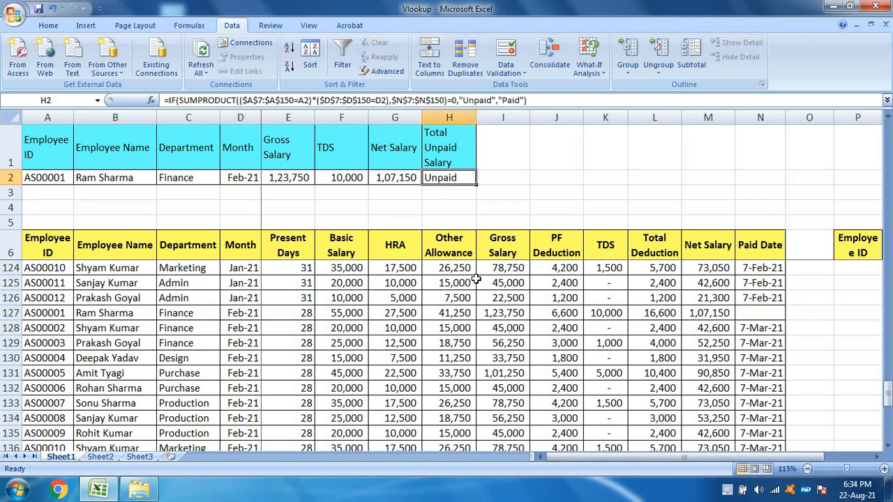
key("ctrl+z")
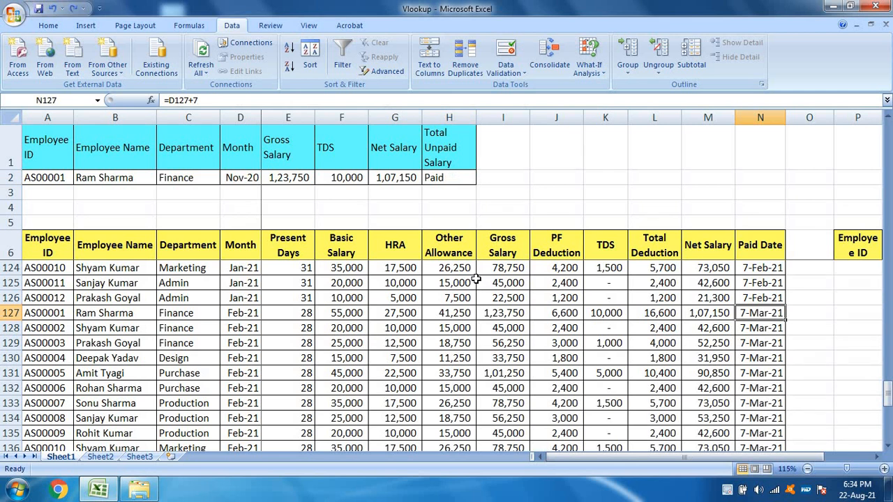
scroll(505, 309, "down", 4)
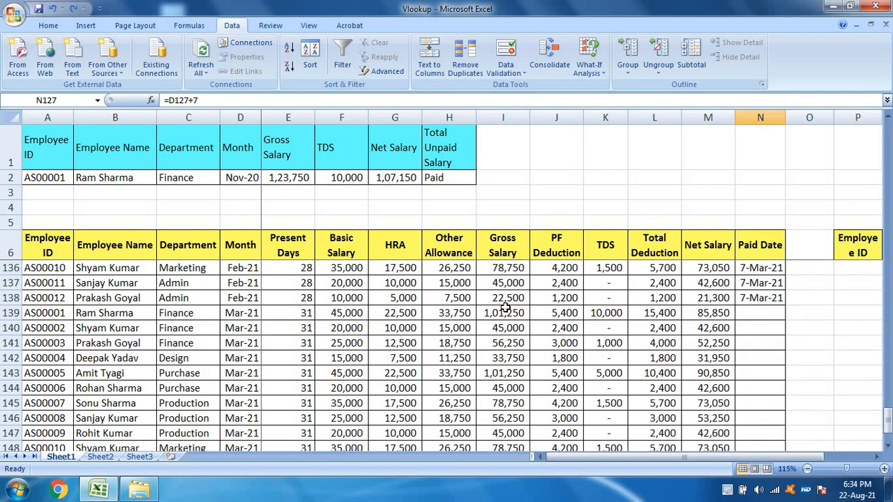
left_click(440, 179)
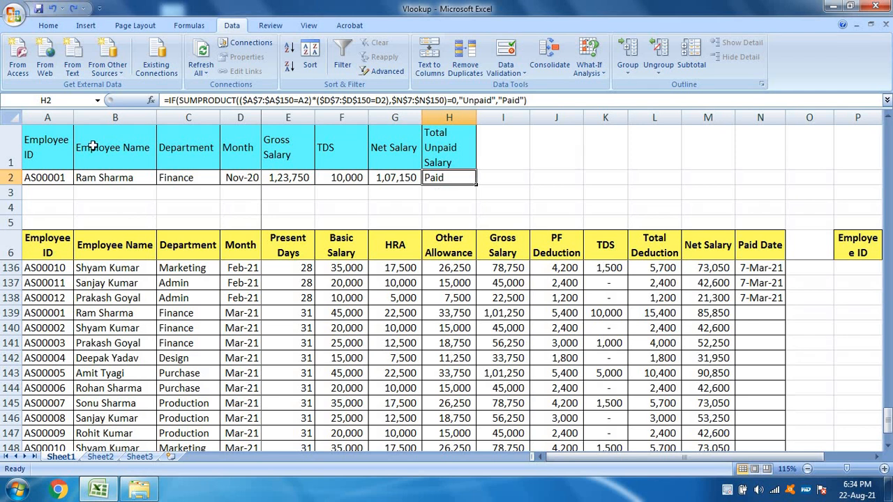
Step: Set the Employee ID in A2 to AS00005 and check the looked-up name, department and month
left_click(50, 183)
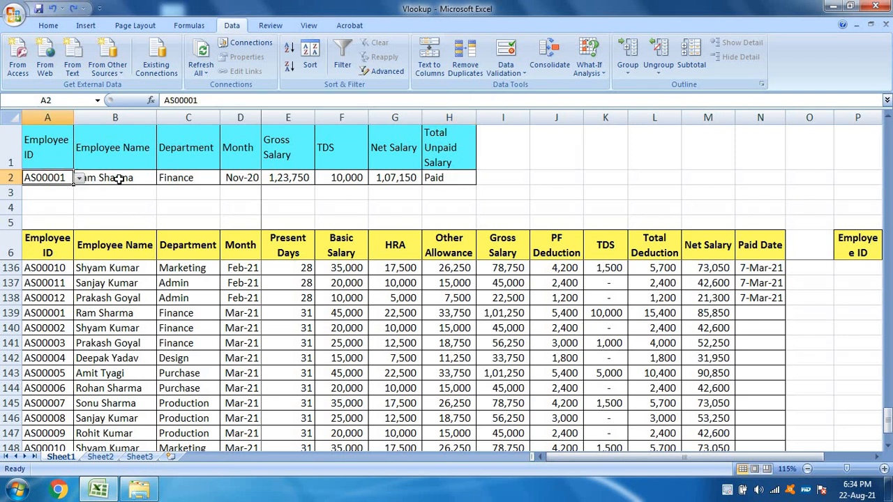
left_click(80, 178)
left_click(60, 236)
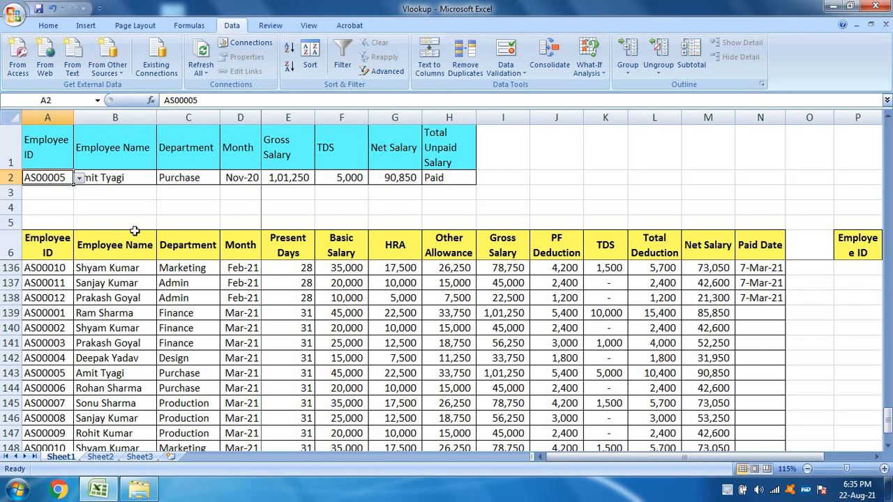
left_click(138, 178)
left_click(197, 174)
left_click(240, 174)
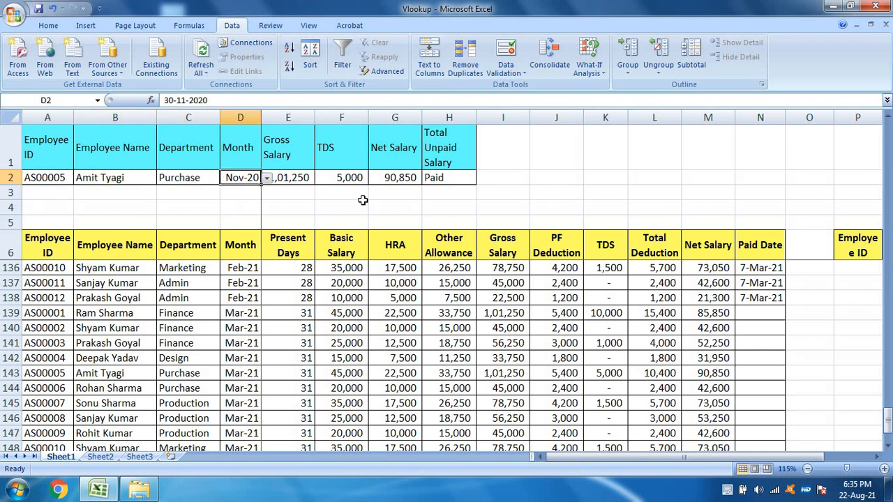
Step: Review the Gross Salary formula in E2 and its two criteria cells, the month in D2 and the Employee ID in A2
left_click(303, 177)
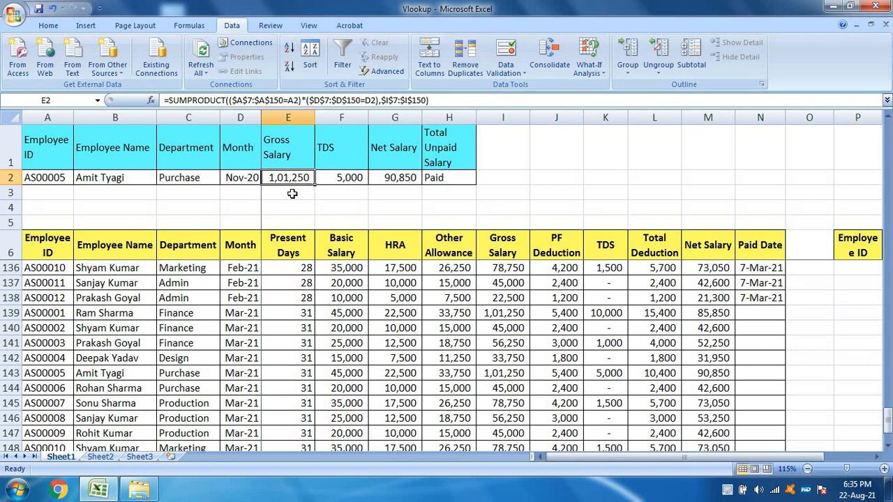
left_click(234, 177)
left_click(44, 177)
left_click(276, 194)
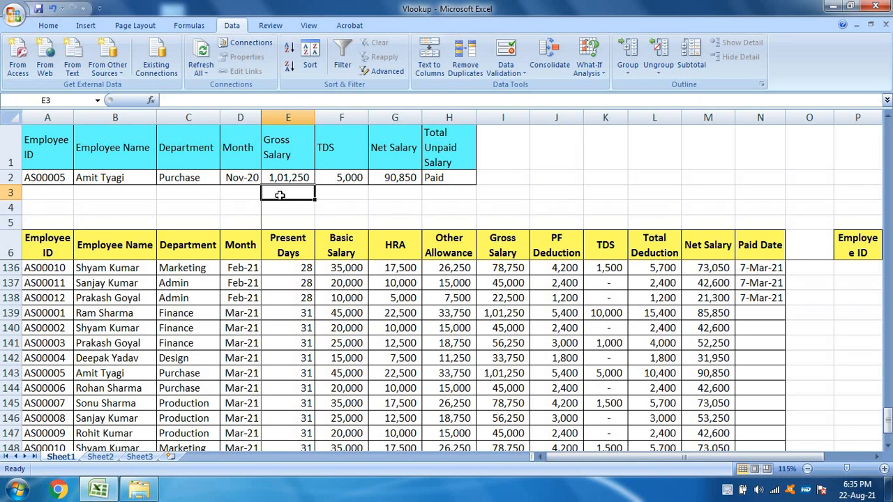
left_click(51, 177)
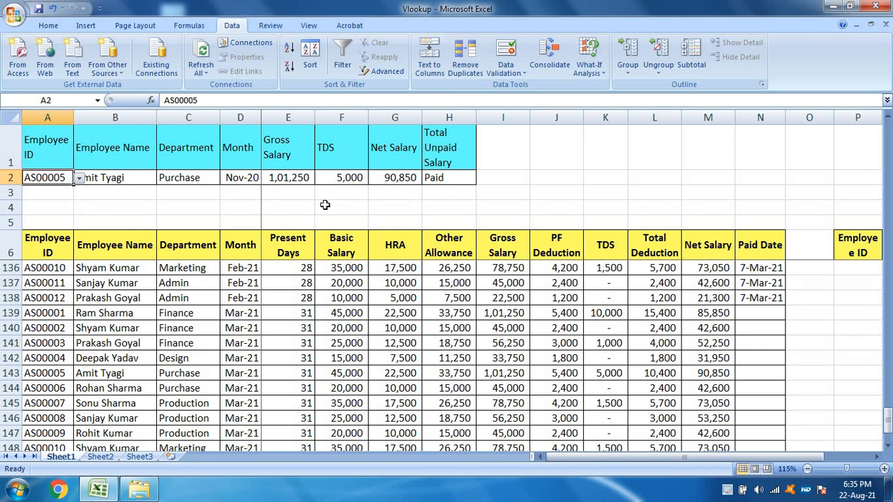
Step: Select the lookup table's header cells A1:H1
left_click(295, 161)
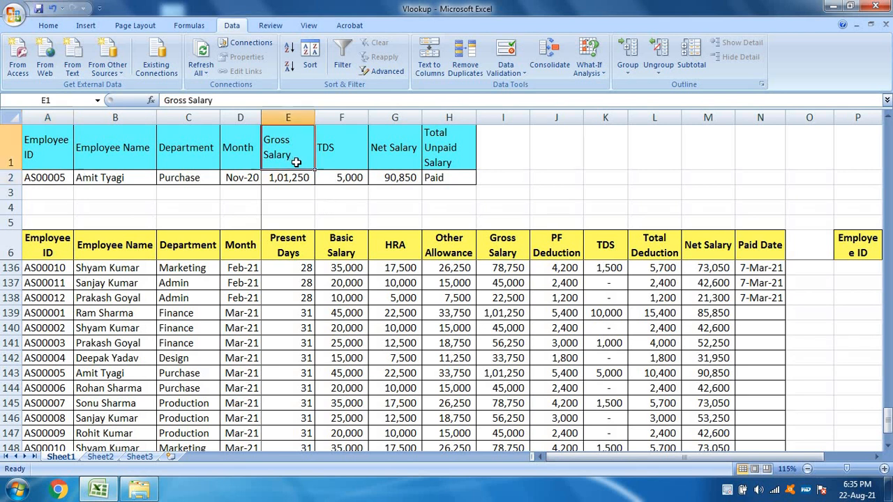
left_click_drag(17, 148, 446, 139)
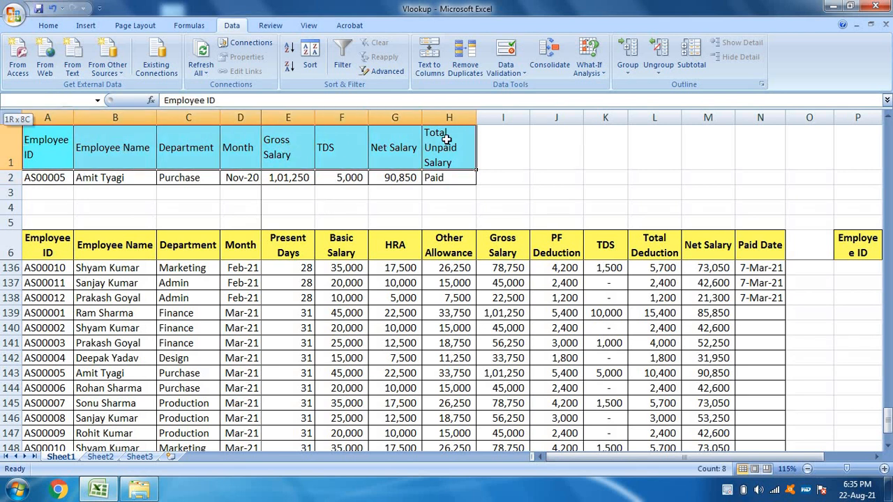
left_click(43, 26)
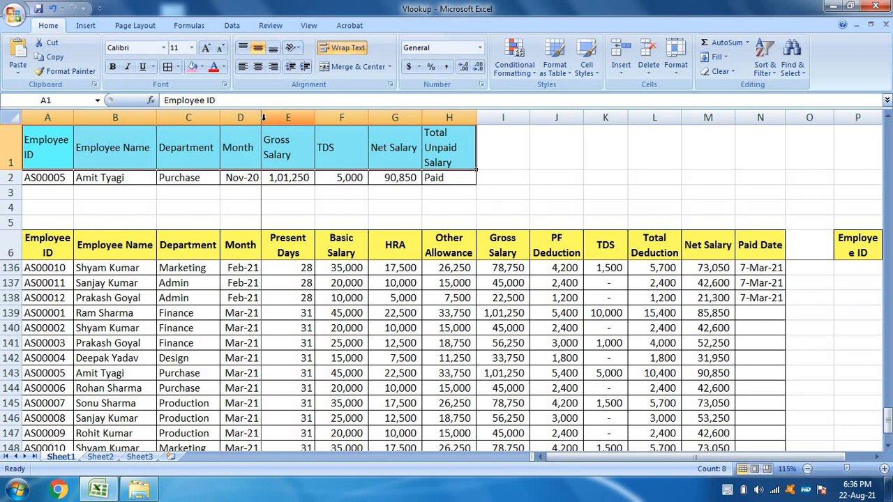
scroll(342, 387, "up", 3)
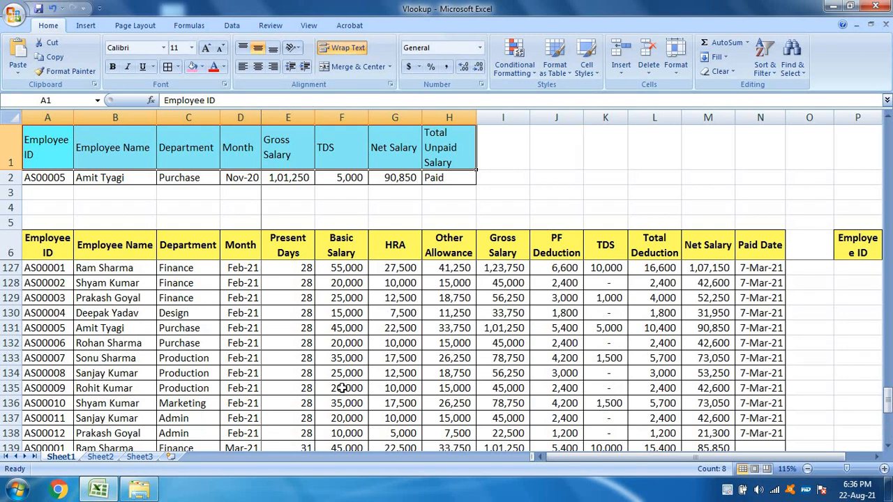